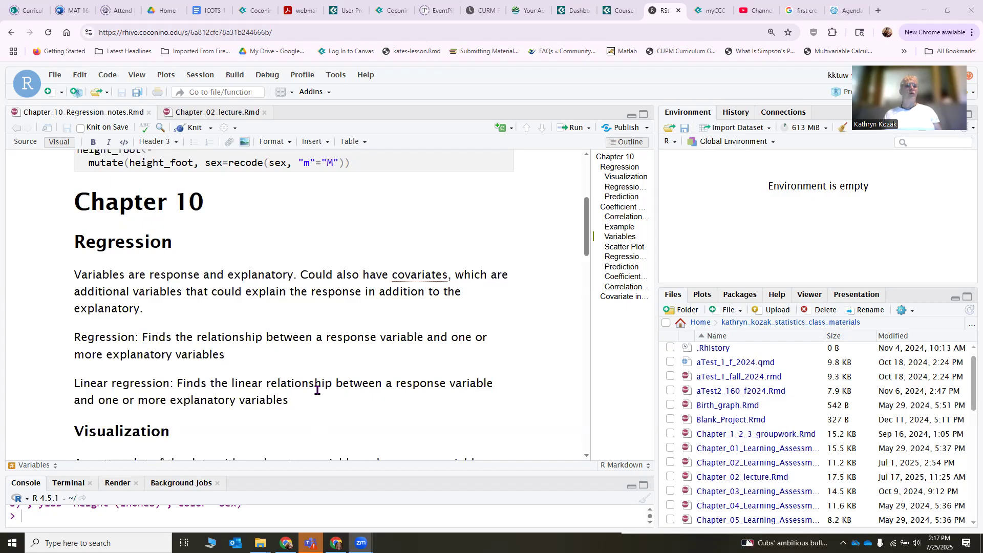
Read through the Chapter 10 regression notes from the Regression section down to the Example section.
scroll(313, 385, "down", 3)
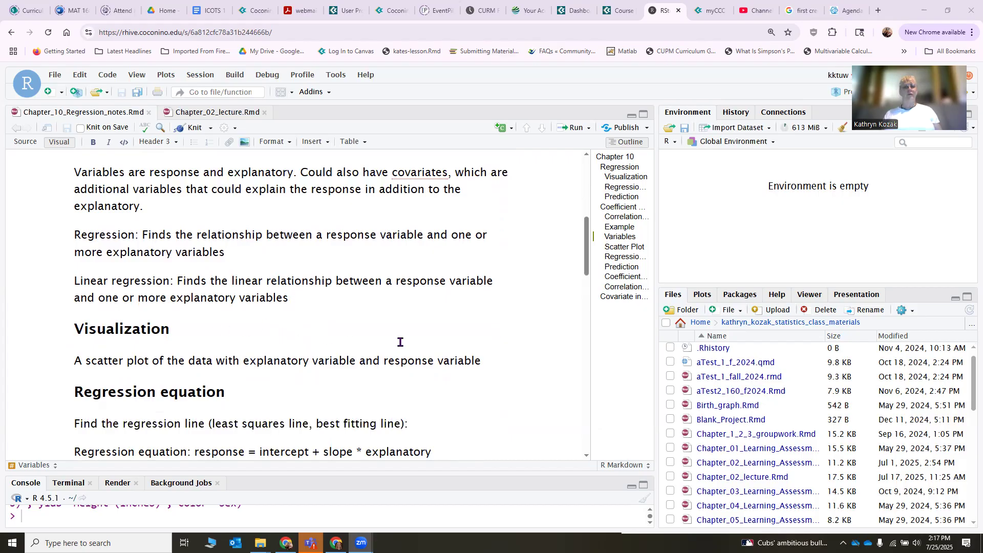
scroll(302, 377, "down", 2)
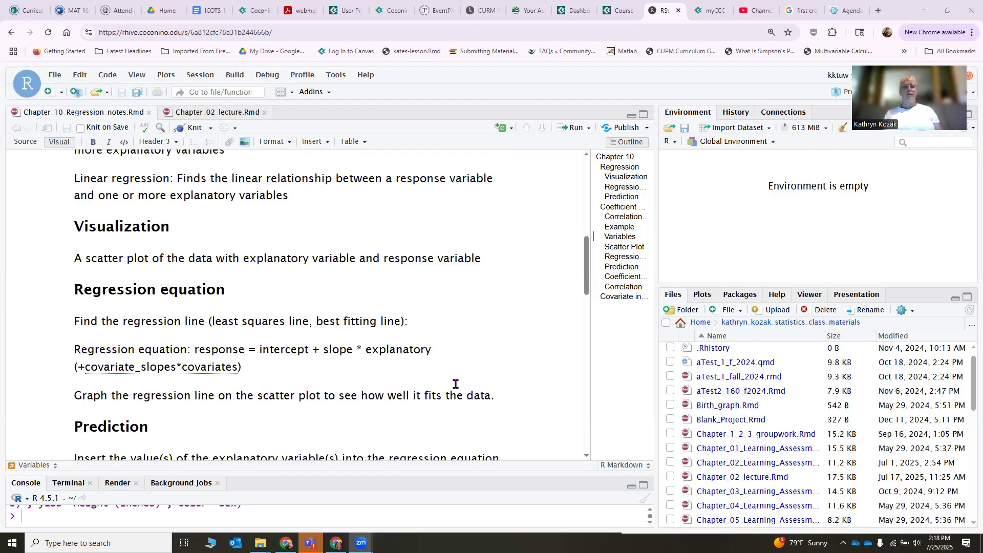
scroll(486, 374, "down", 2)
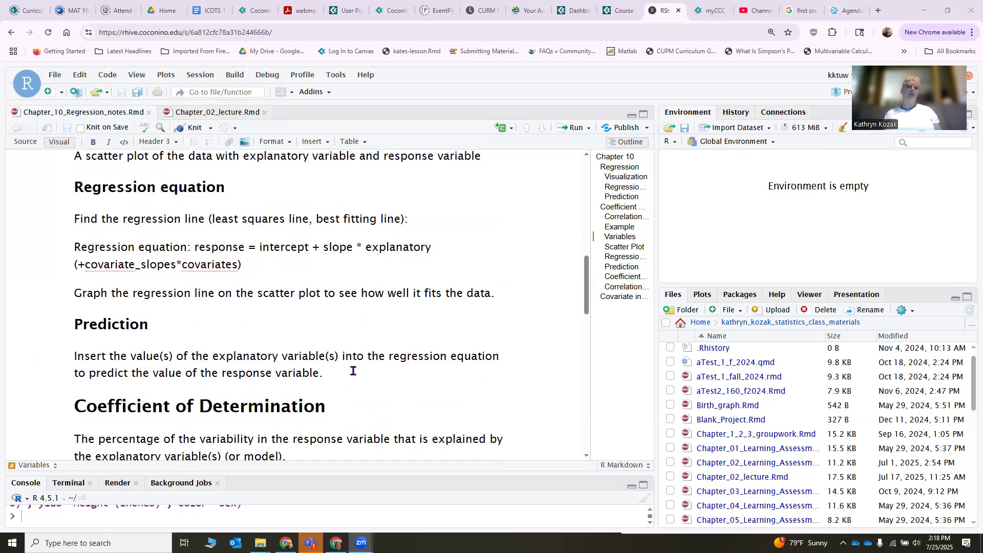
scroll(353, 371, "down", 2)
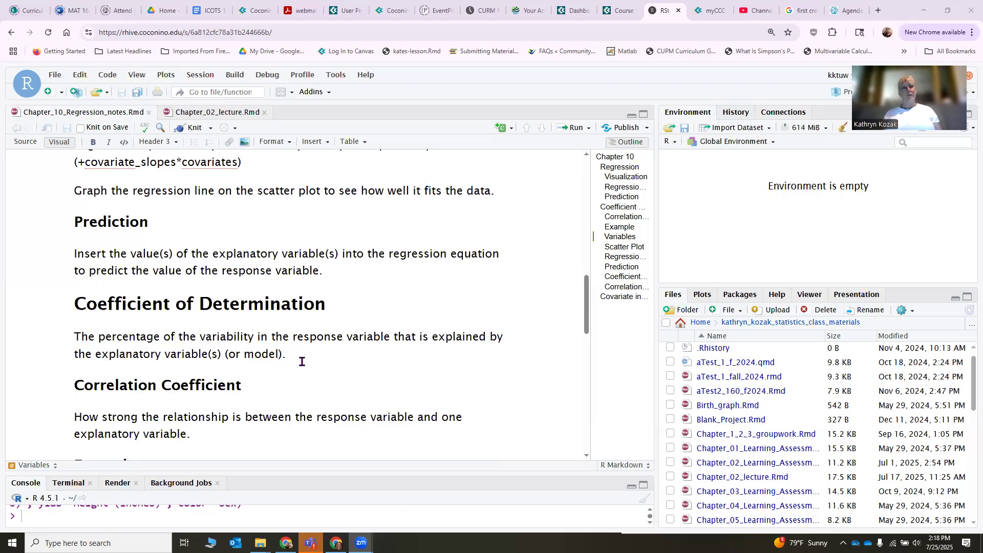
scroll(301, 362, "down", 1)
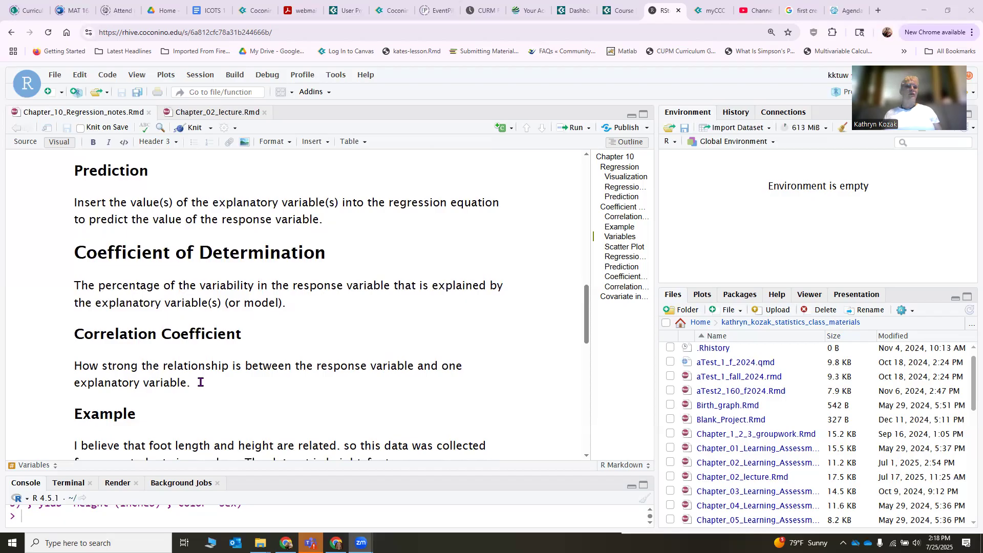
scroll(200, 383, "down", 1)
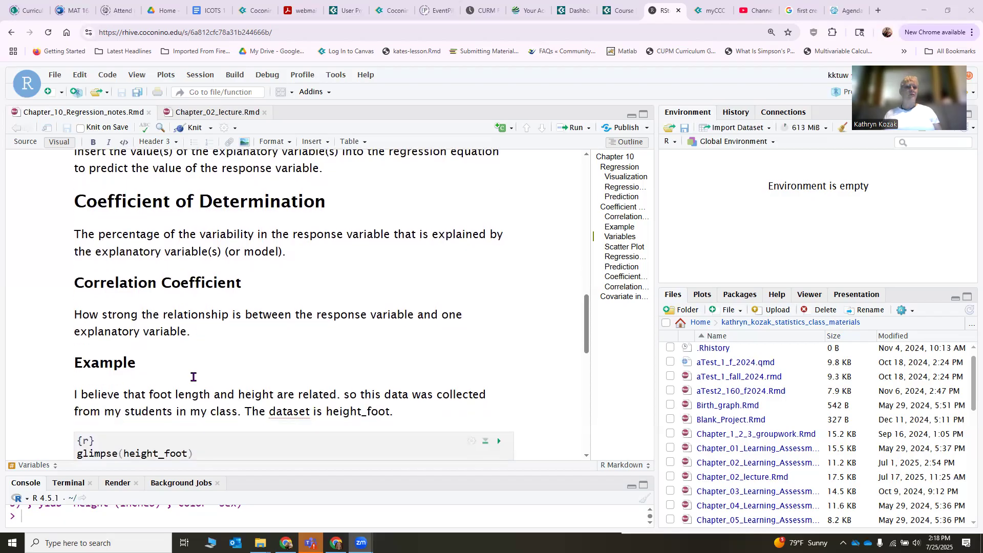
scroll(195, 379, "down", 1)
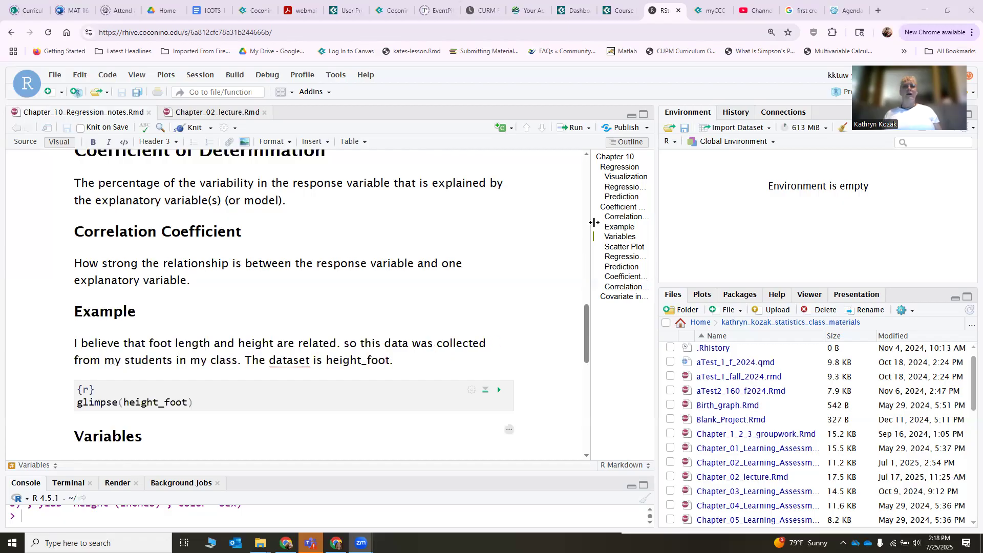
Run the setup chunk that loads mosaic and the height_foot data, and run the glimpse(height_foot) chunk in the Example section.
left_click(616, 157)
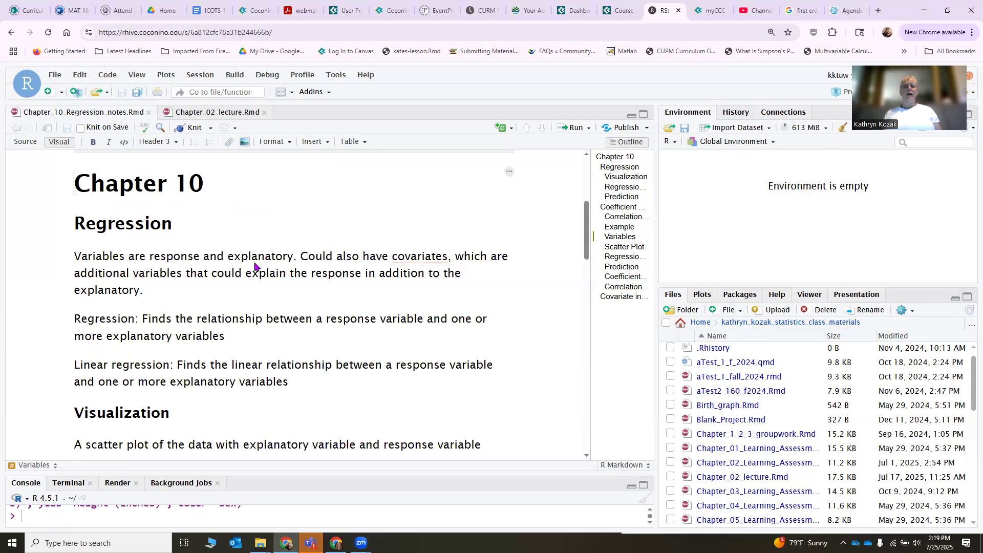
scroll(112, 274, "up", 4)
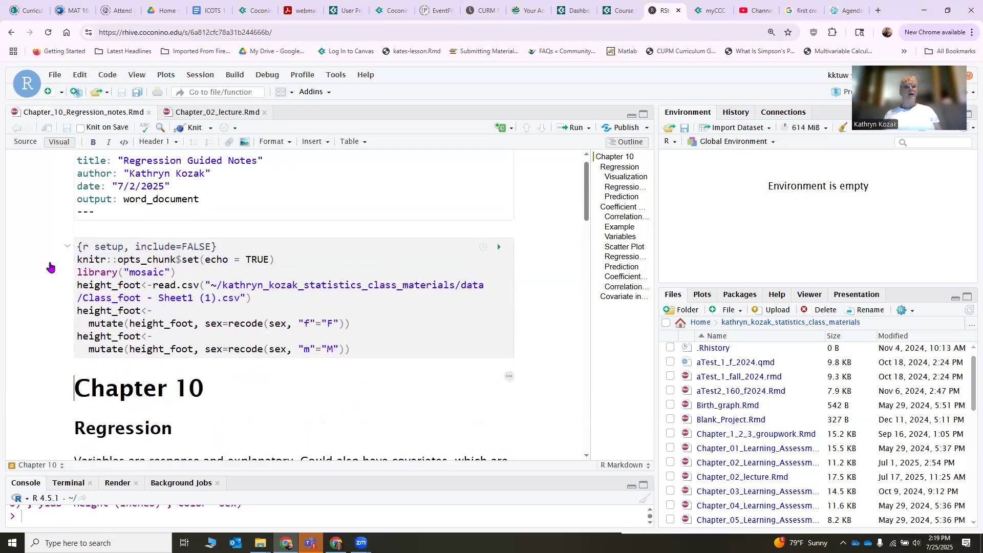
left_click(499, 248)
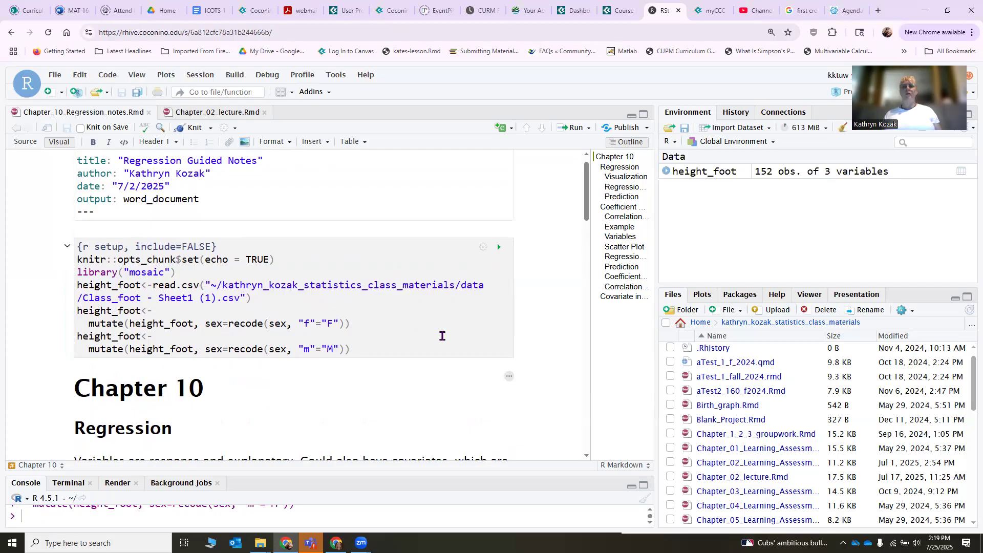
left_click(622, 228)
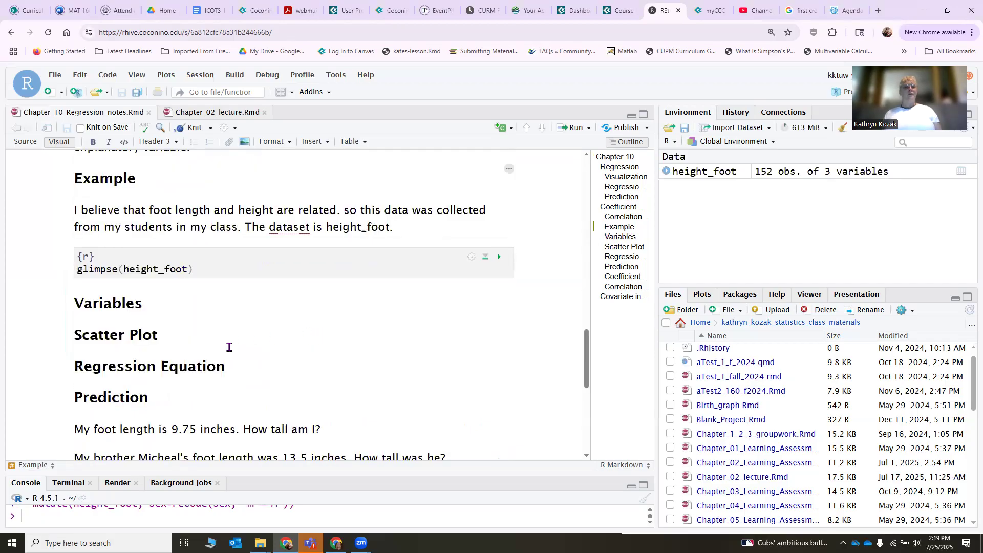
left_click(499, 256)
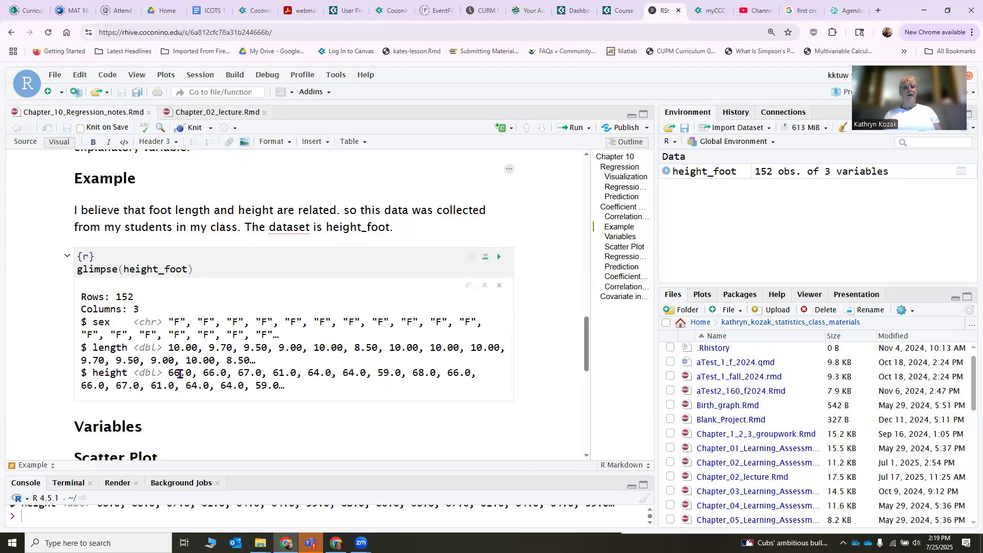
Add the line "Response variable = height" under the Variables heading of the example.
scroll(182, 372, "down", 1)
scroll(183, 373, "down", 1)
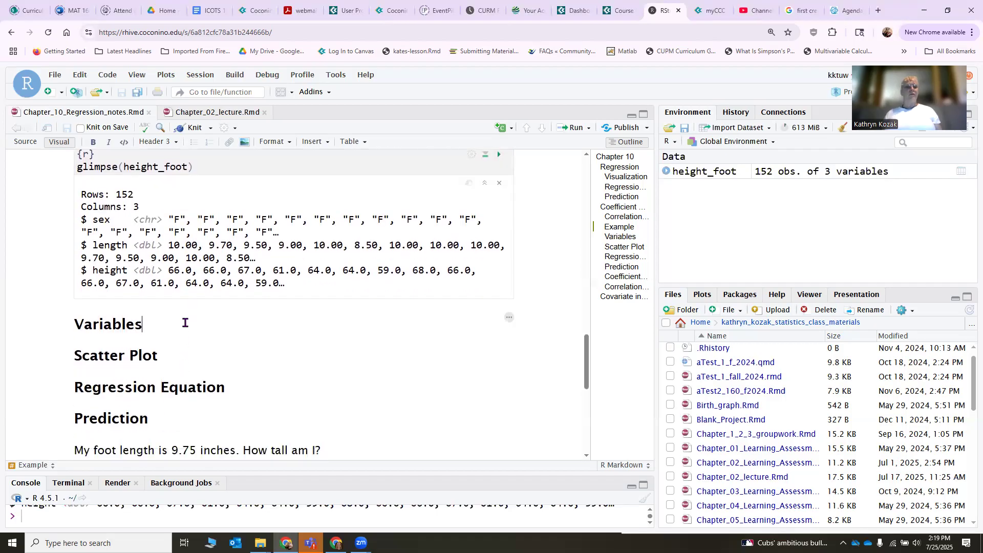
key("Return")
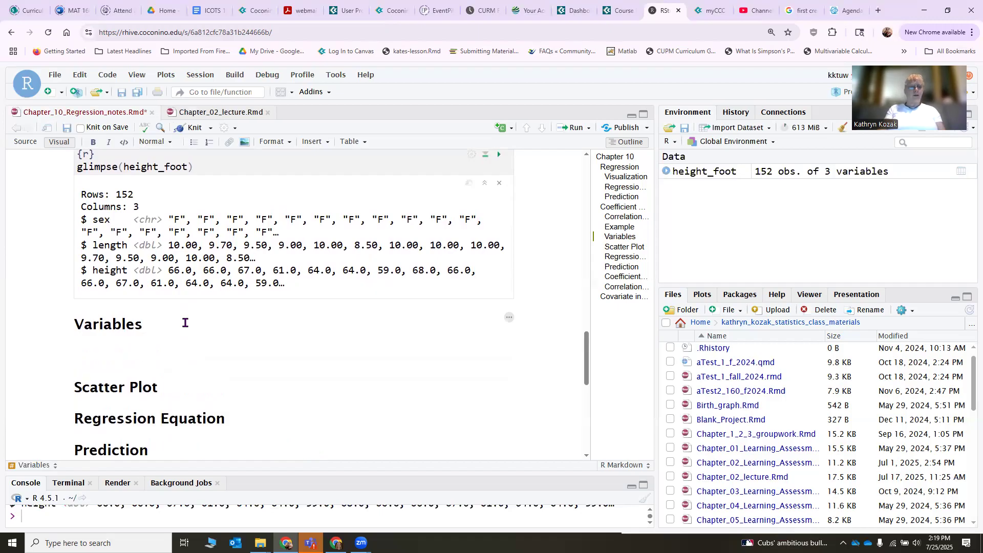
type("Exp")
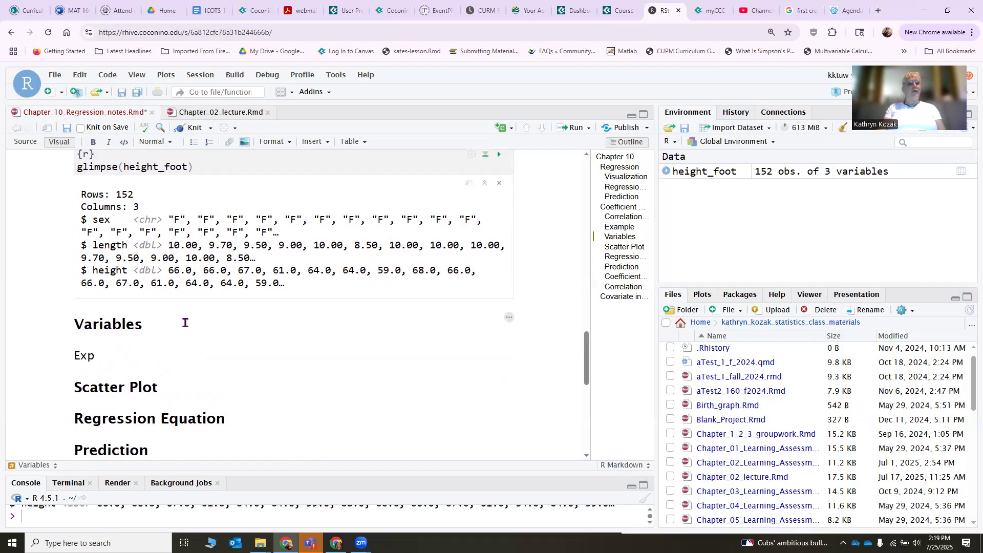
key("BackSpace")
key("BackSpace")
key("BackSpace")
type("Response varia")
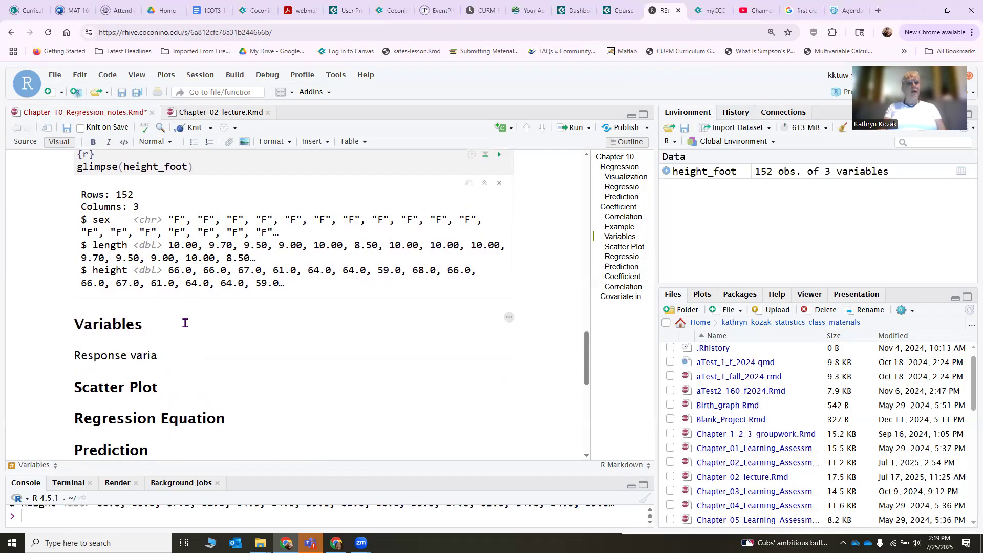
type("ble = height")
key("Return")
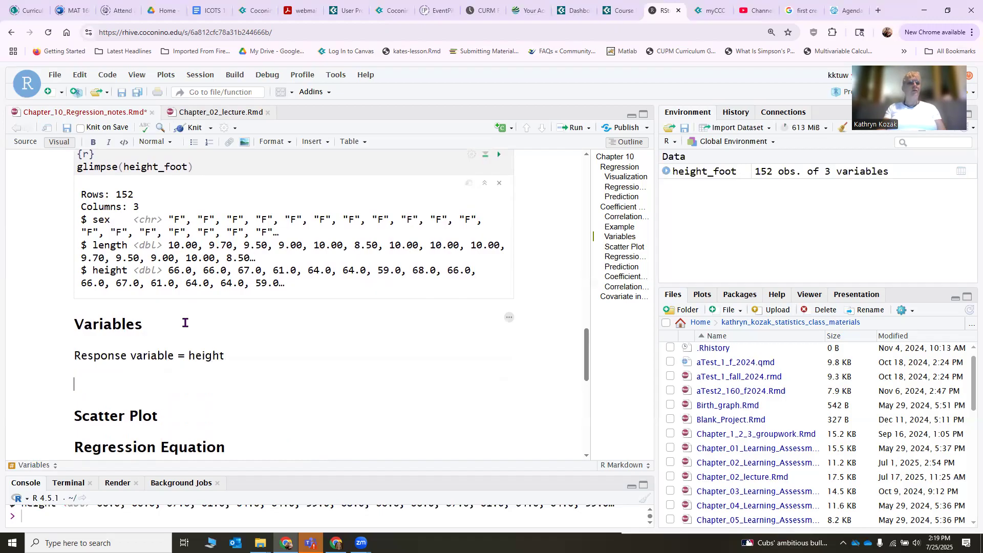
Add the line "Explanatory variable = foot length" below the response variable line.
type("Pre")
type("c")
type("Expaln")
type("a")
key("BackSpace")
key("BackSpace")
key("BackSpace")
key("BackSpace")
type("lanatory variable")
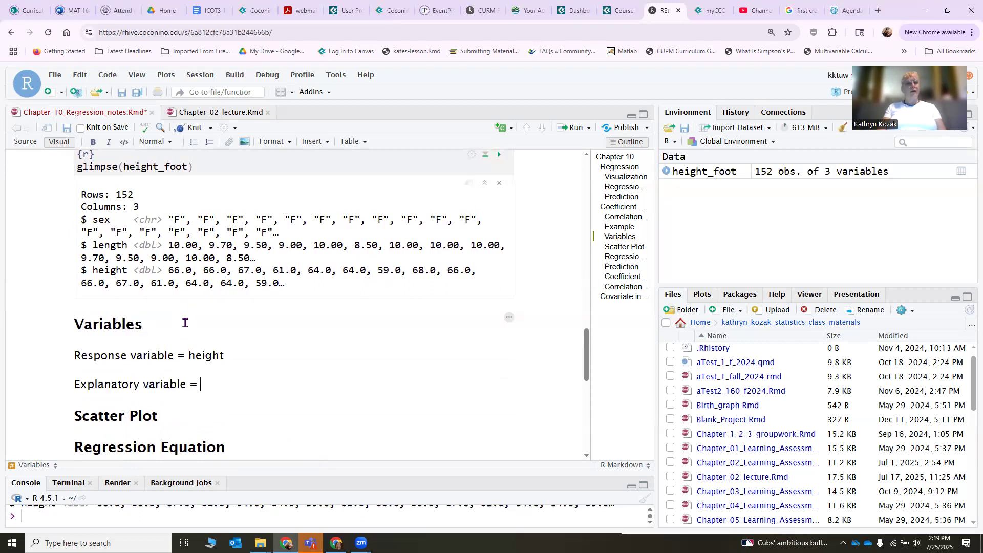
type(" = foot length")
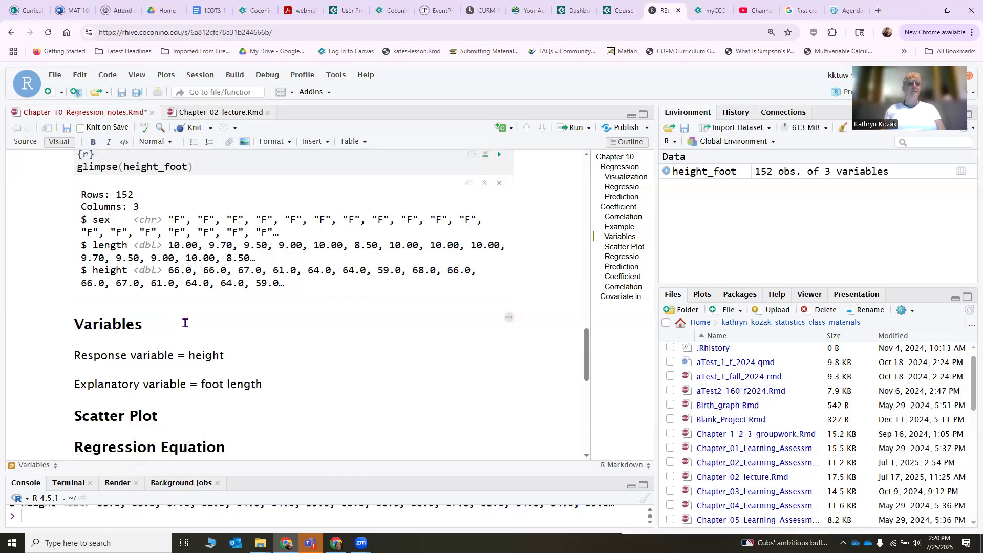
Insert an empty R code chunk under the Scatter Plot heading.
scroll(200, 323, "down", 2)
left_click(229, 317)
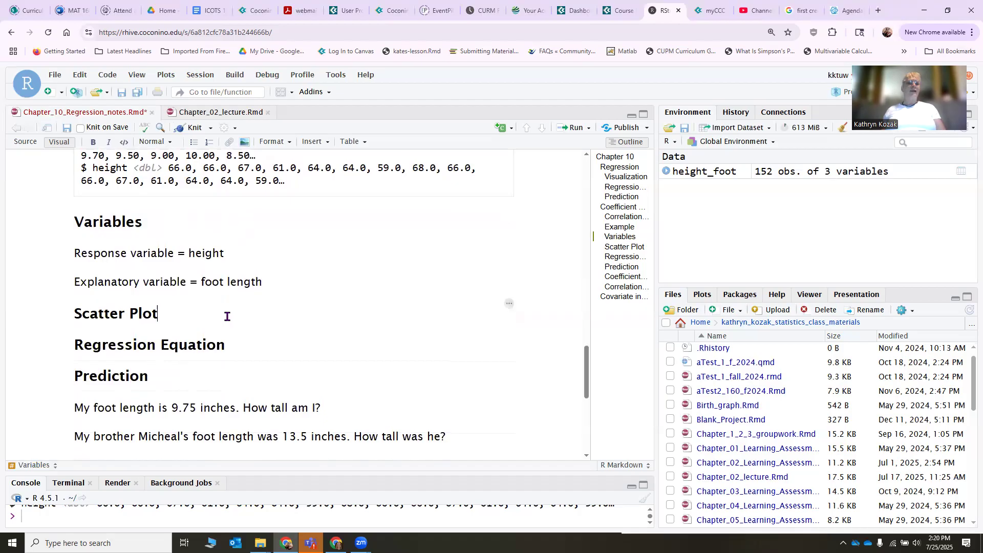
key("Return")
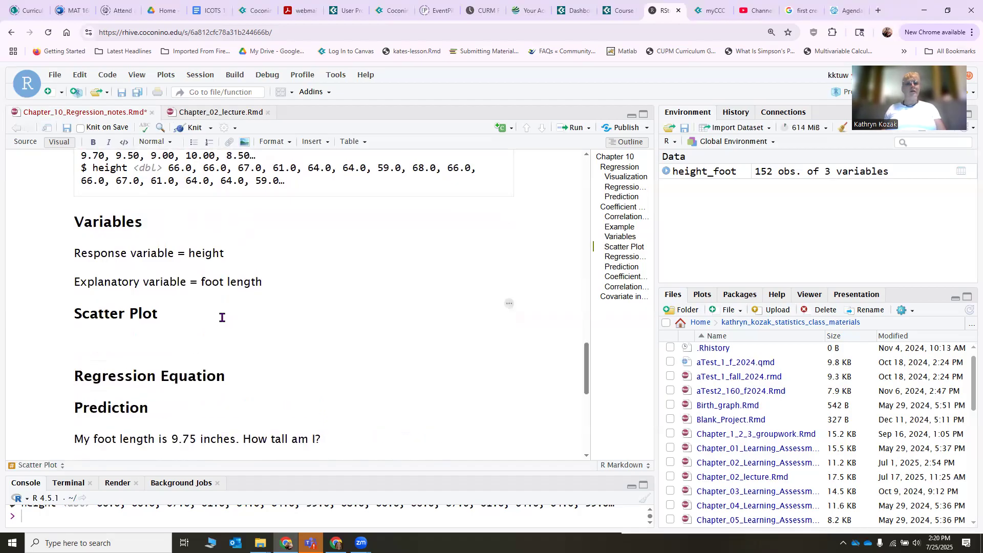
left_click(500, 134)
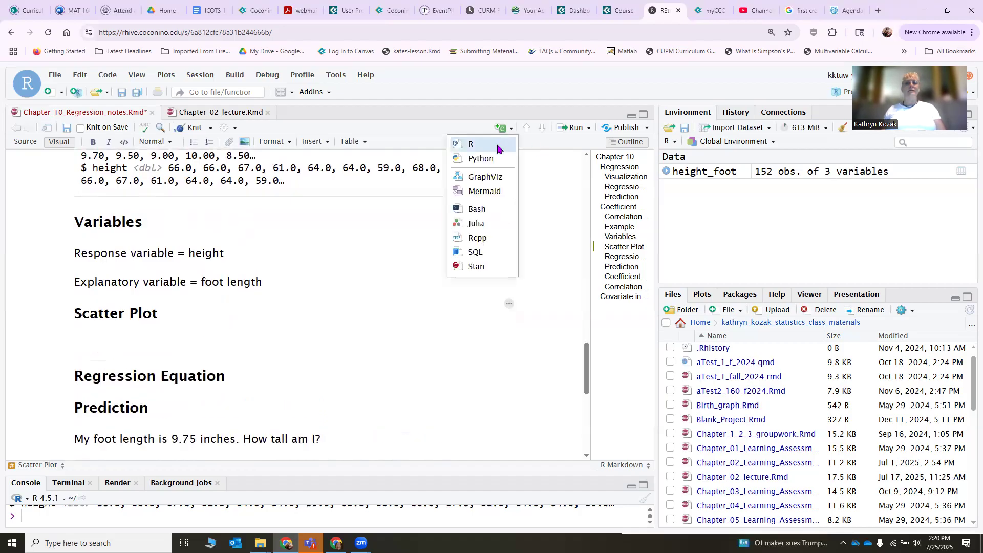
left_click(474, 144)
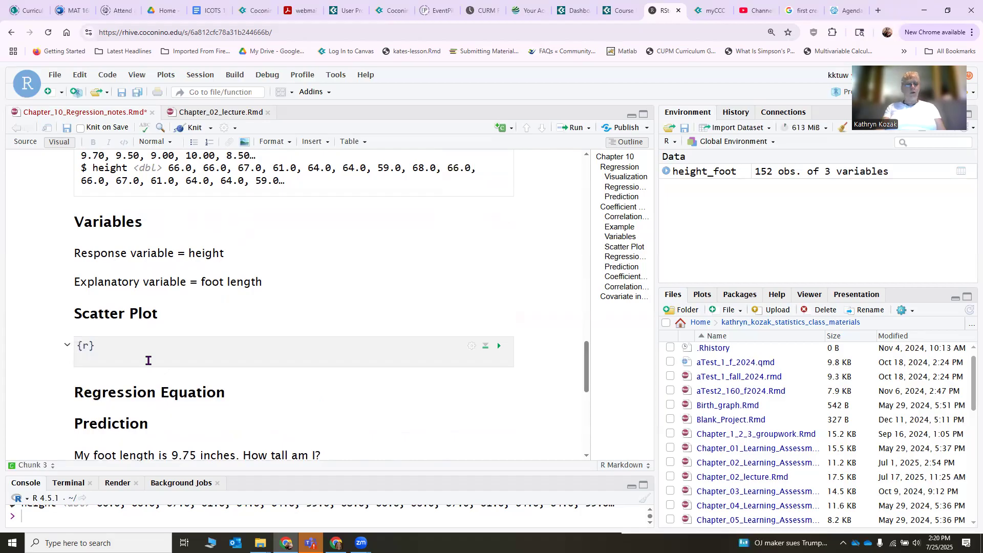
Write a gf_point call with the formula height~length in the Scatter Plot chunk.
type("gf")
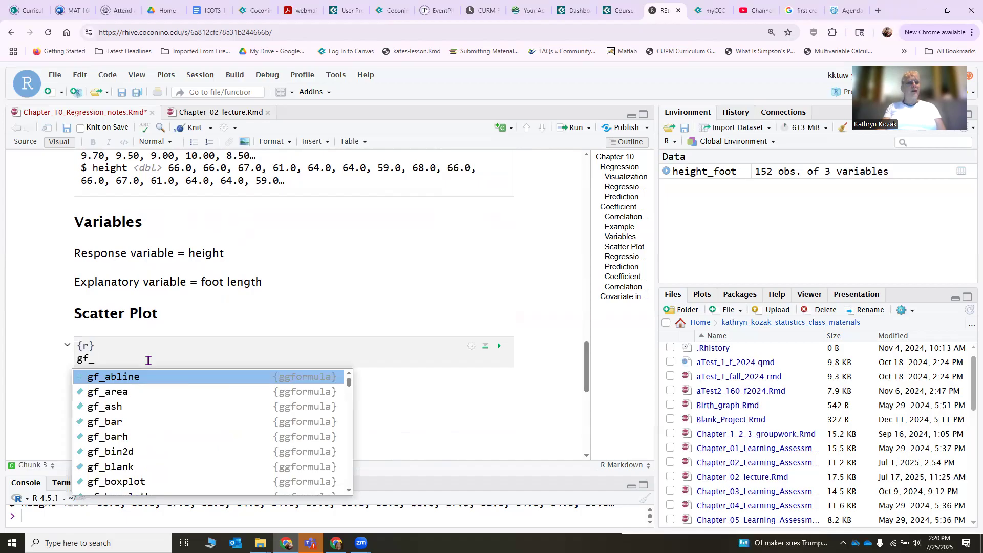
type("_poi")
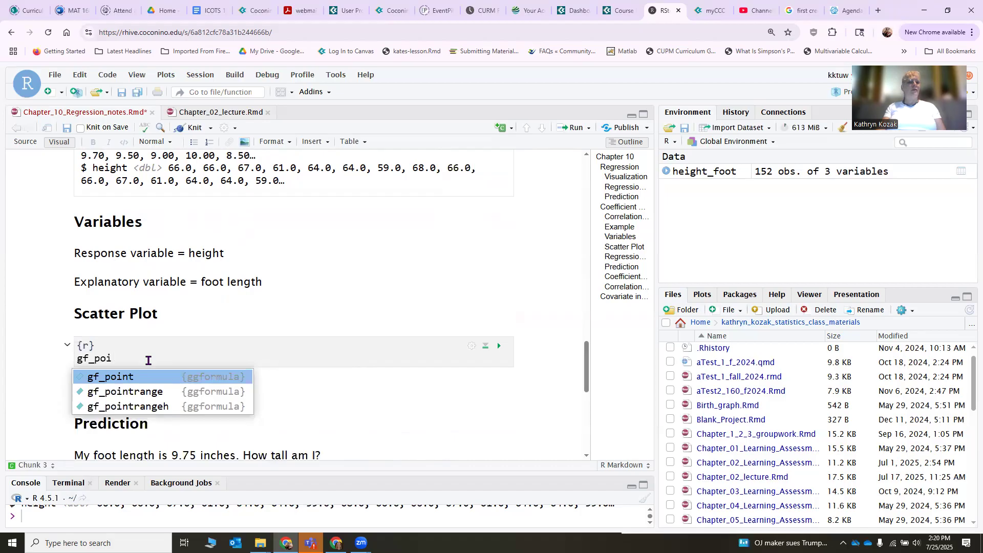
key("Tab")
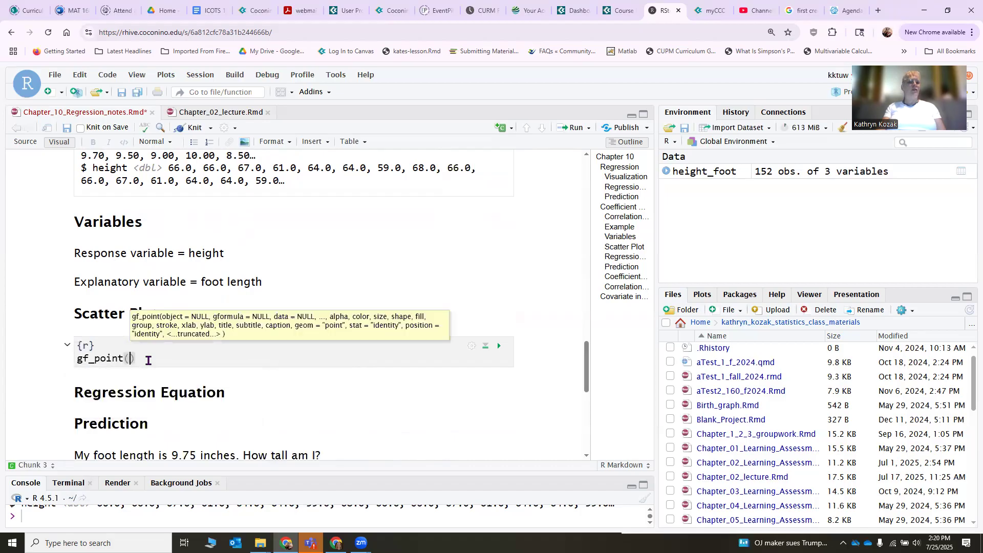
type("height")
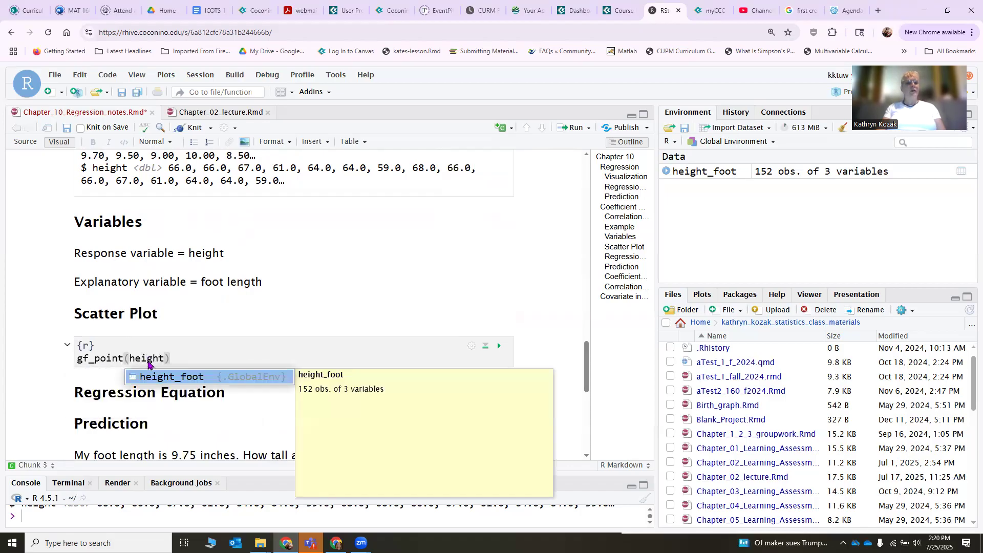
type("~")
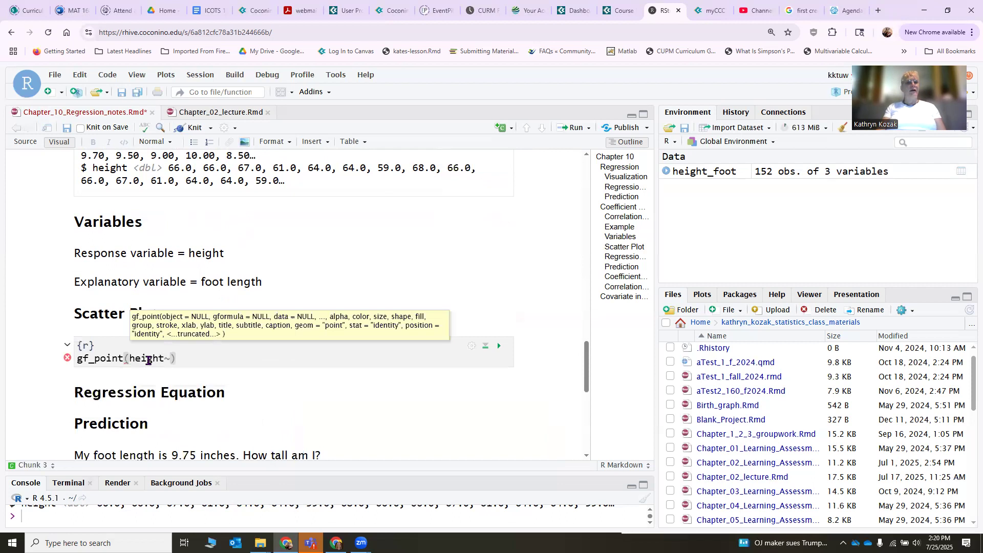
type("length")
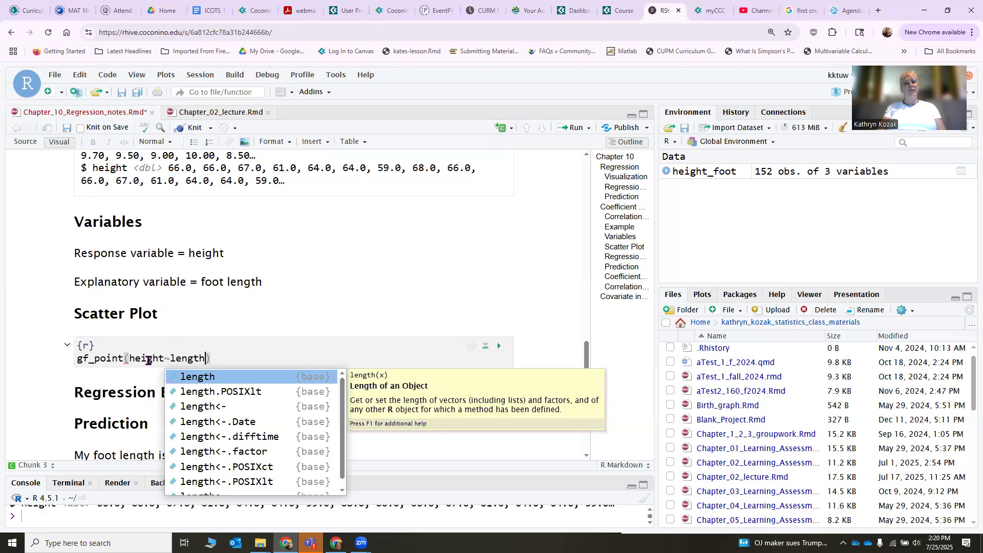
type(",")
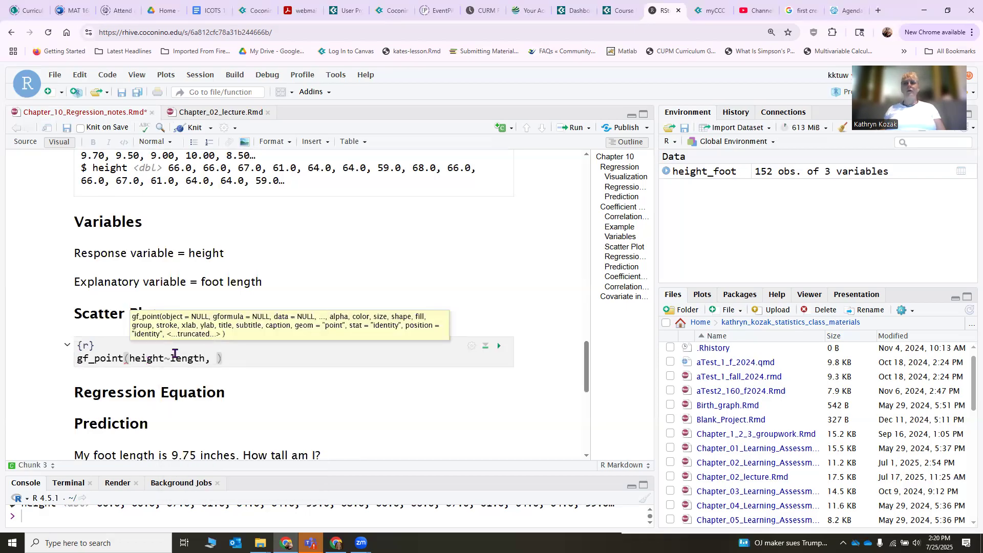
Expand height_foot in the environment to check its variables, and add the data=height_foot argument to the gf_point call.
left_click(666, 171)
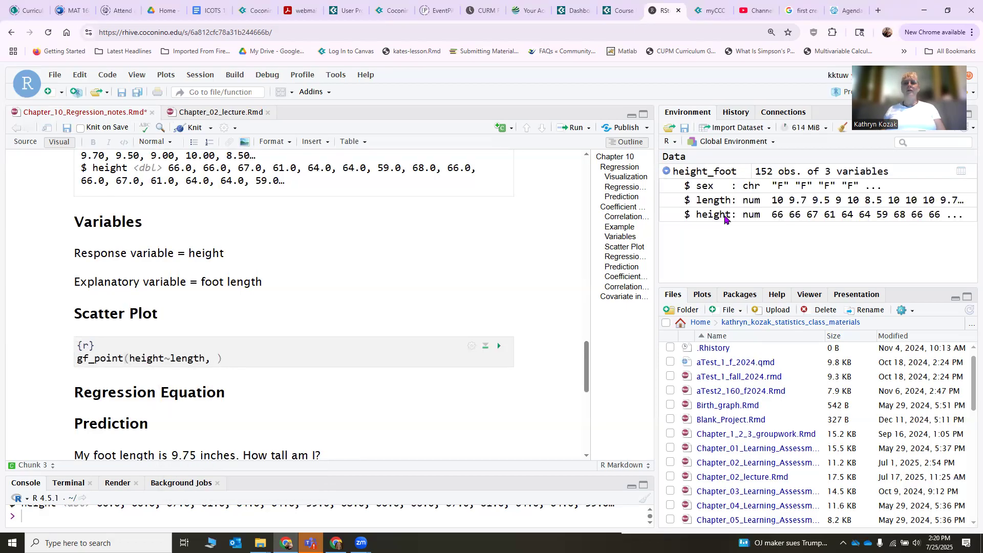
left_click(218, 360)
type("data=")
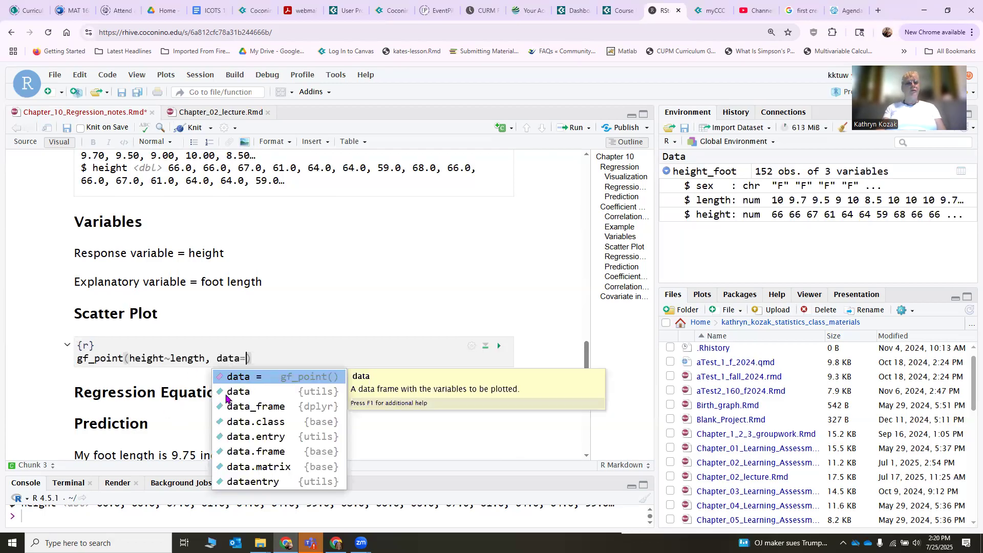
type("heigh")
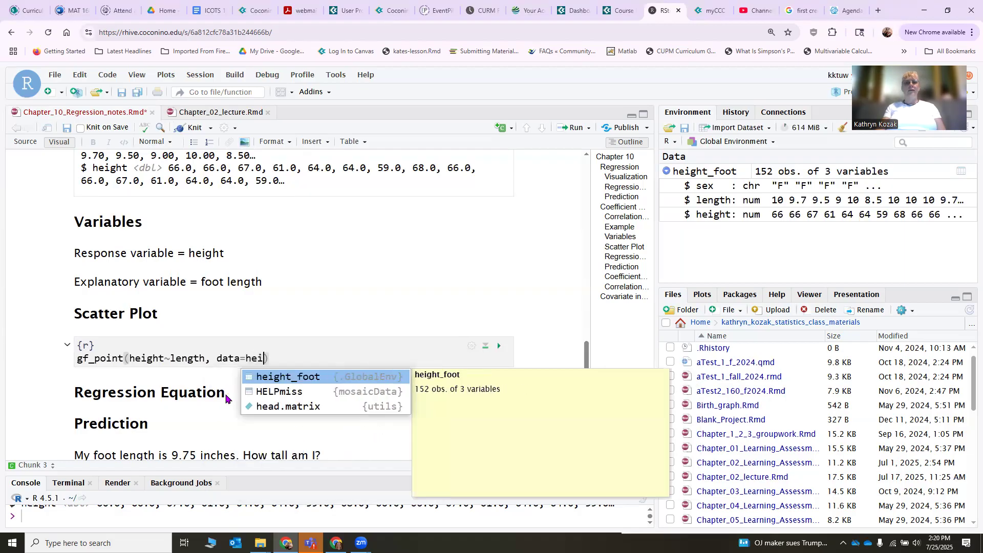
key("Tab")
type(", ")
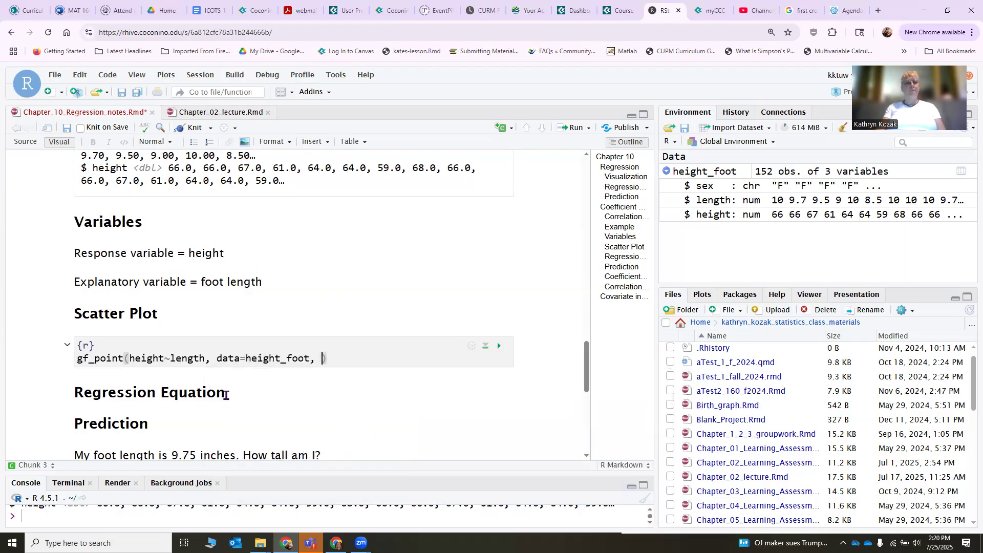
type("title=\"")
type("Foot le")
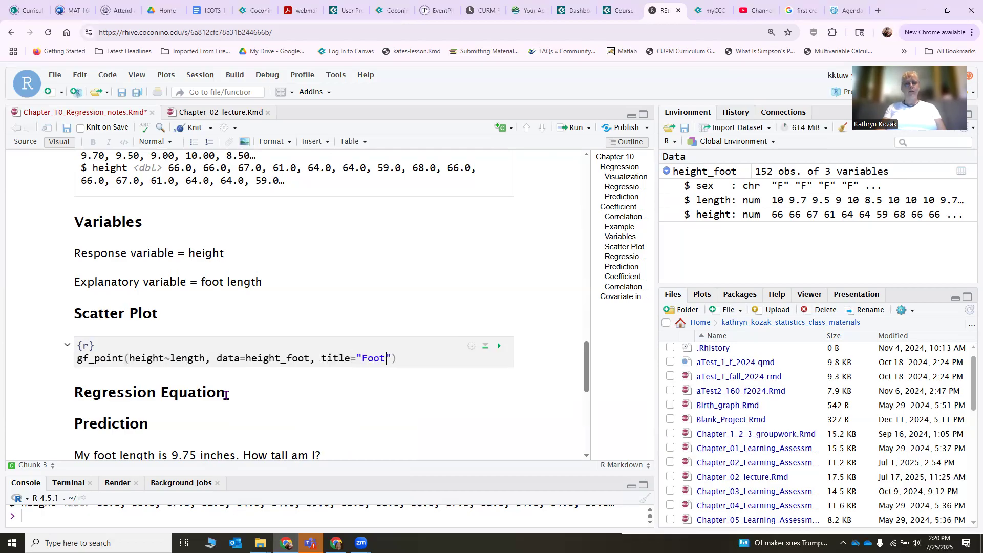
Add the title argument "Height versus Foot Length" to the gf_point call.
key("BackSpace")
key("BackSpace")
key("BackSpace")
key("BackSpace")
key("BackSpace")
key("BackSpace")
key("BackSpace")
type("Height versus ")
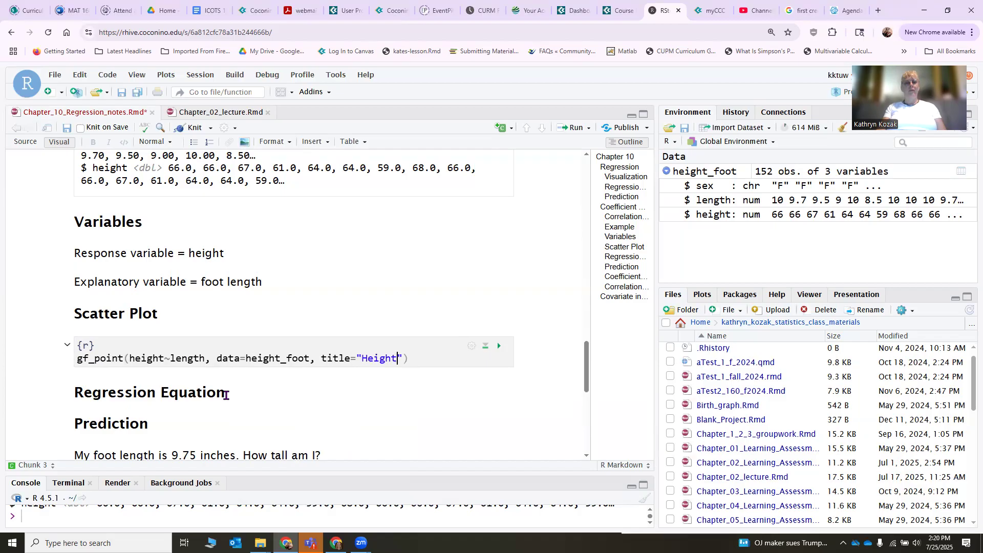
type("Foot Length")
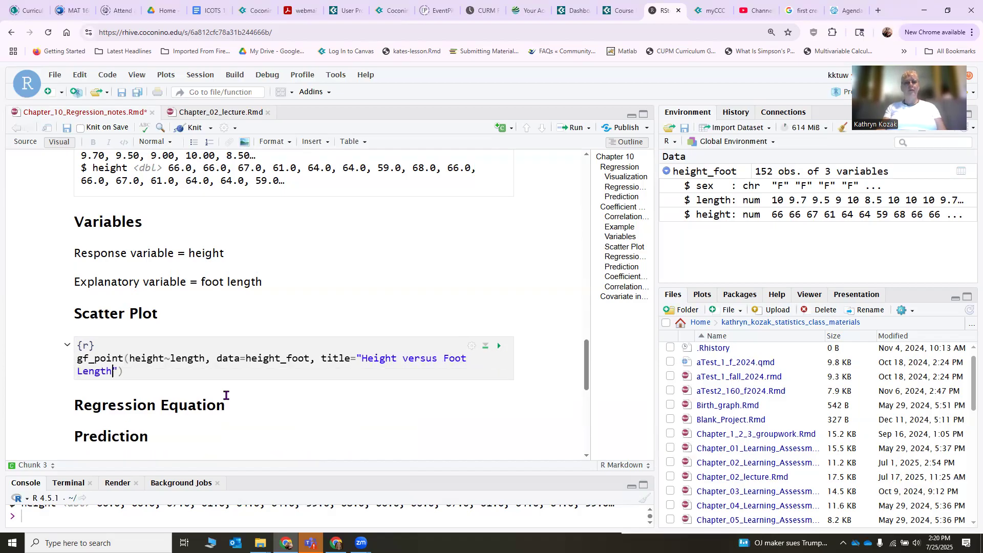
key("Right")
Add the x-axis label argument xlab="Length of a foot (inches)" to the gf_point call.
type(", ")
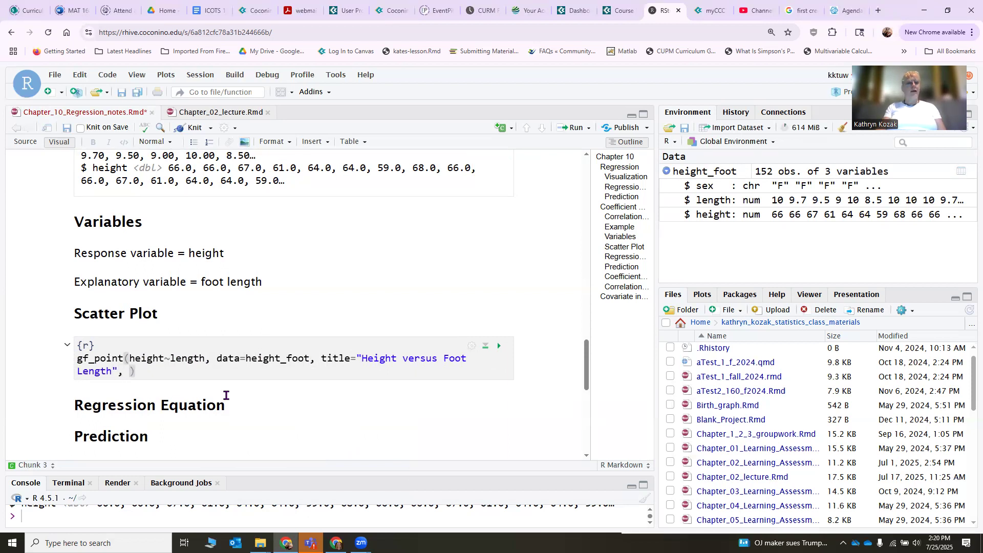
type("xlab=")
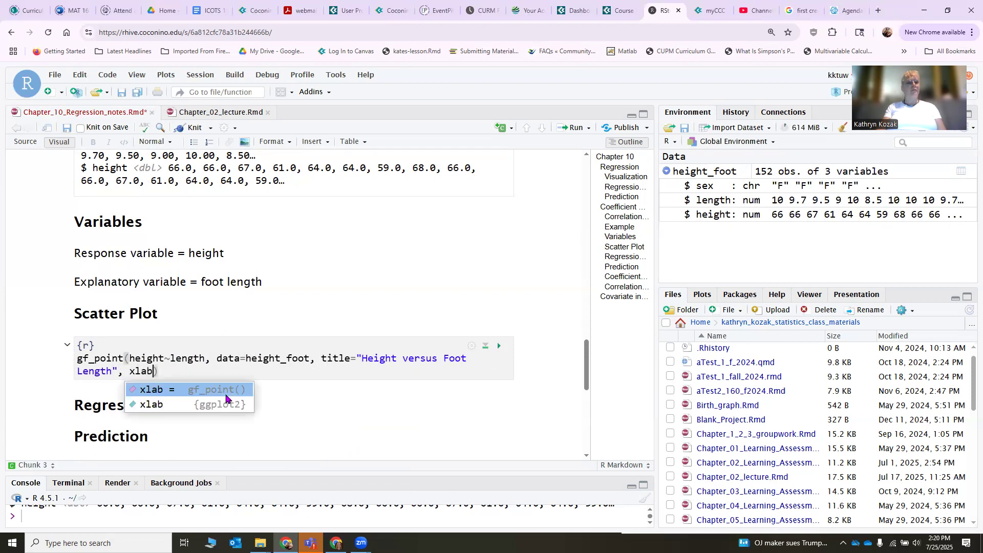
type("\"")
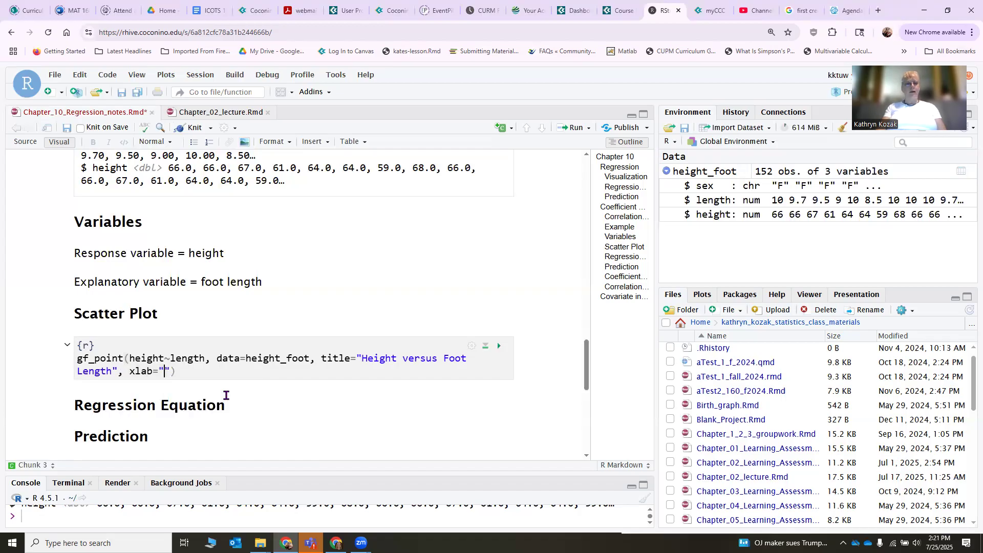
type("Length of a foo")
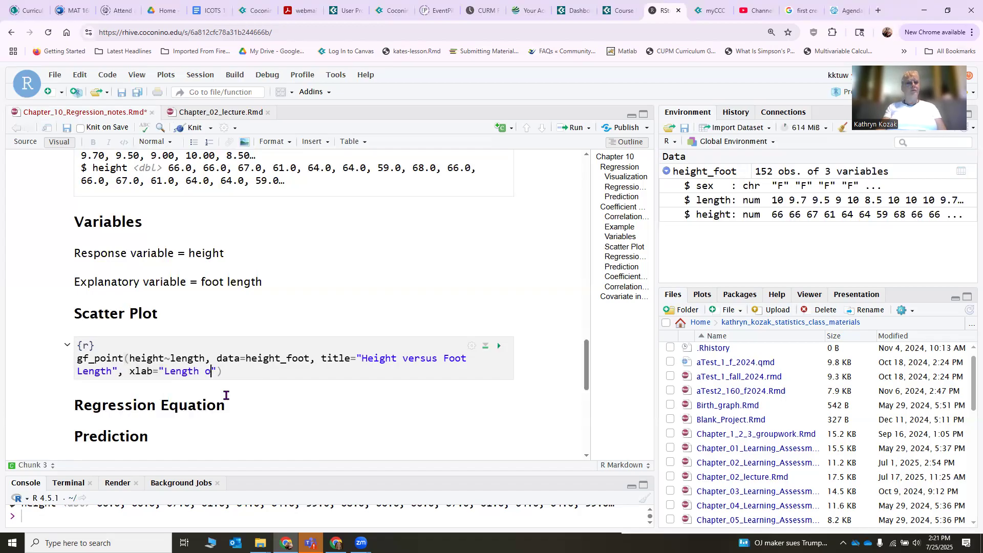
type("t (inches)")
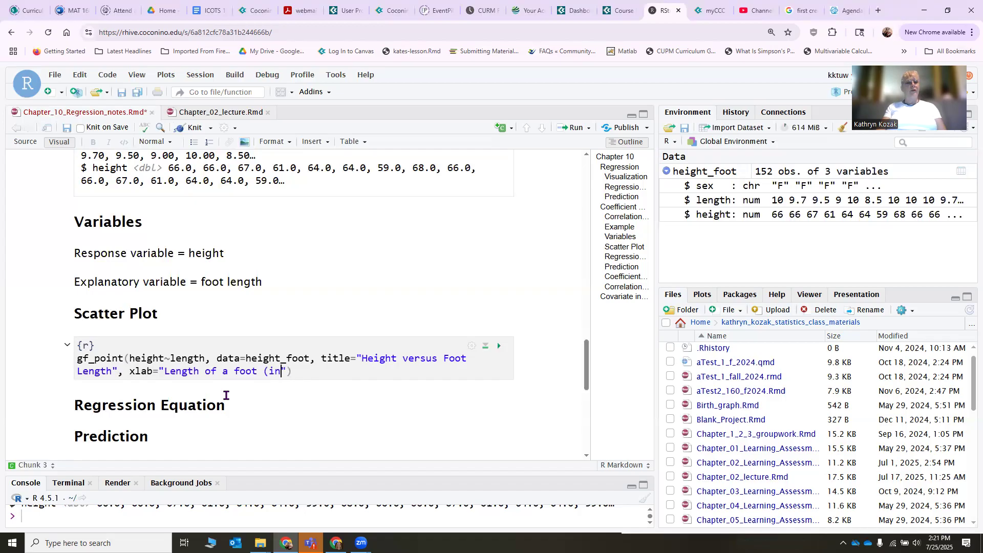
type("\"")
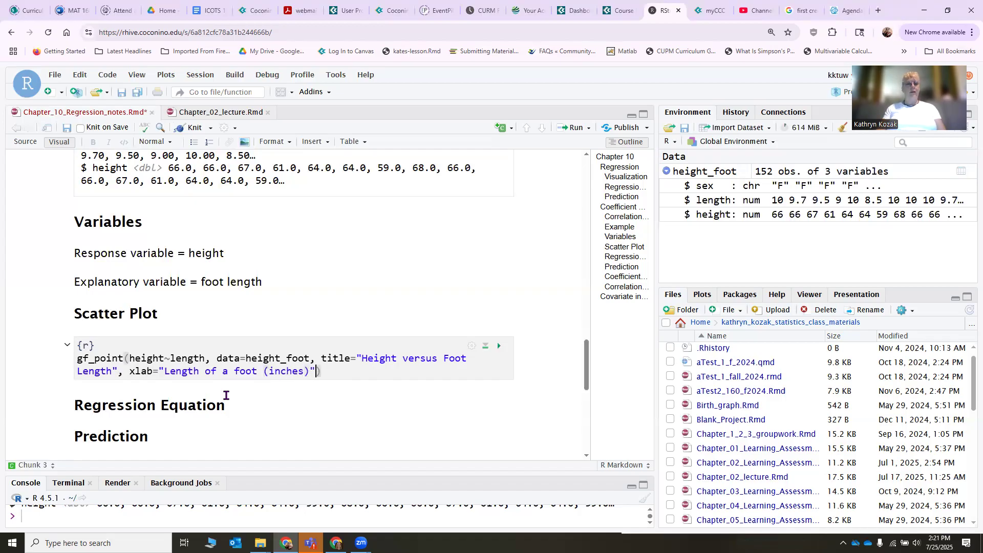
type(", ylab=")
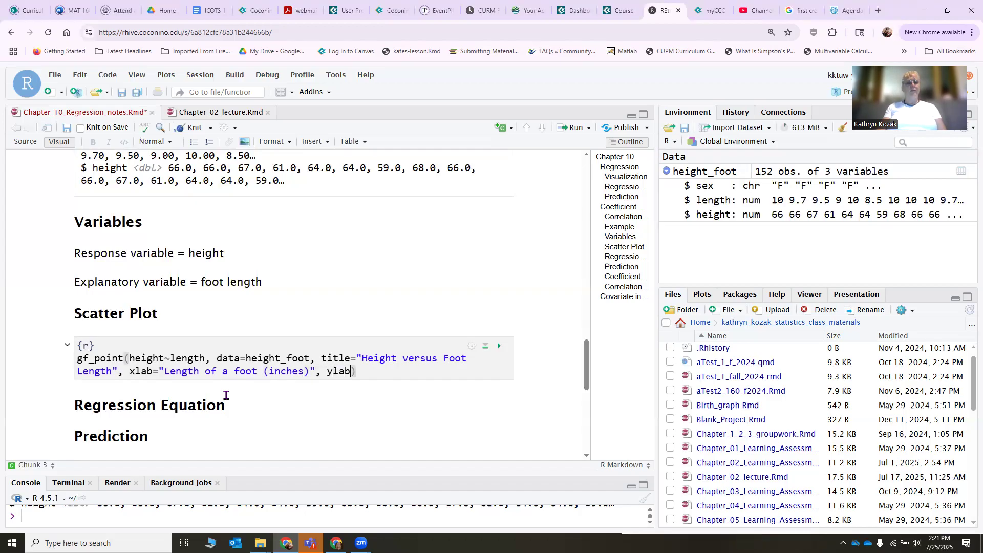
type("\"he")
Add ylab="height (inches)" to the gf_point call and run the Scatter Plot chunk.
key("BackSpace")
key("BackSpace")
type("heigh")
key("BackSpace")
key("BackSpace")
key("BackSpace")
key("BackSpace")
type("height ")
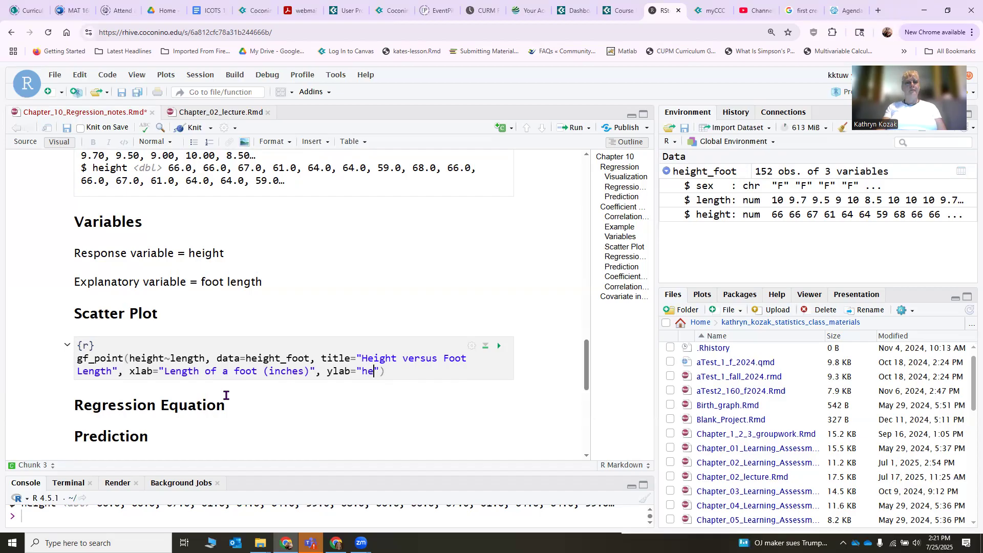
type("o")
key("BackSpace")
type("(inches)")
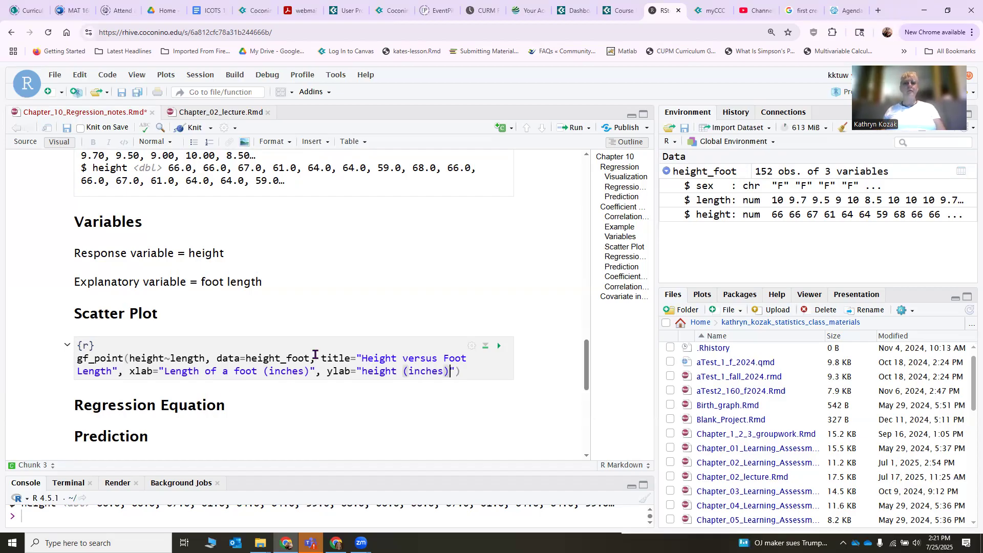
left_click(499, 349)
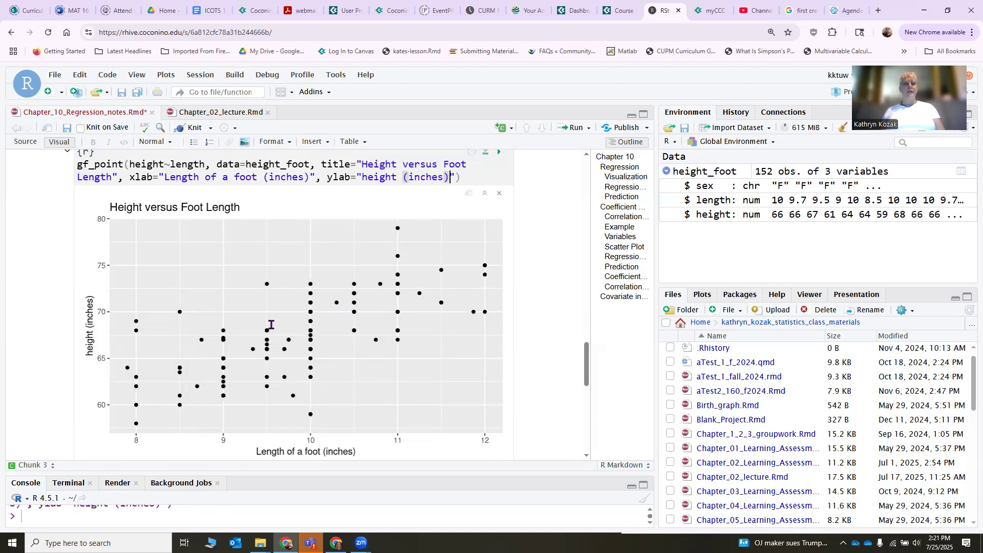
Insert an empty R code chunk under the Regression Equation heading that follows the height versus foot length plot.
scroll(271, 325, "down", 1)
scroll(271, 325, "down", 1)
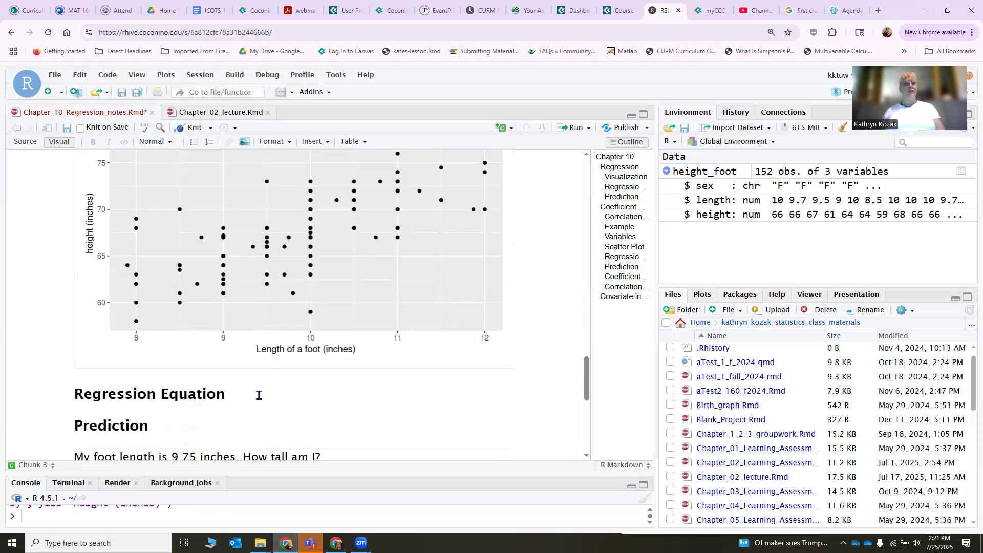
left_click(259, 395)
key("Return")
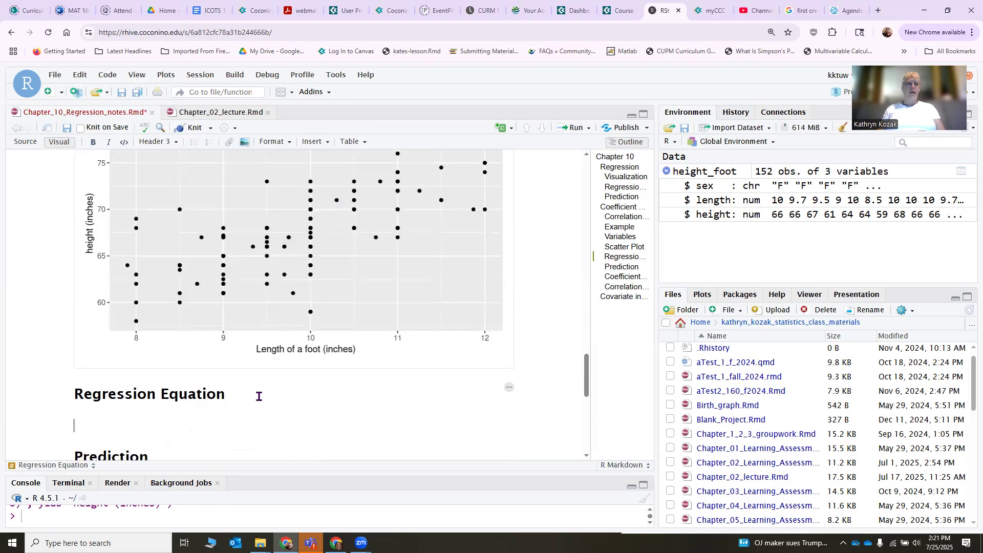
left_click(504, 129)
left_click(488, 148)
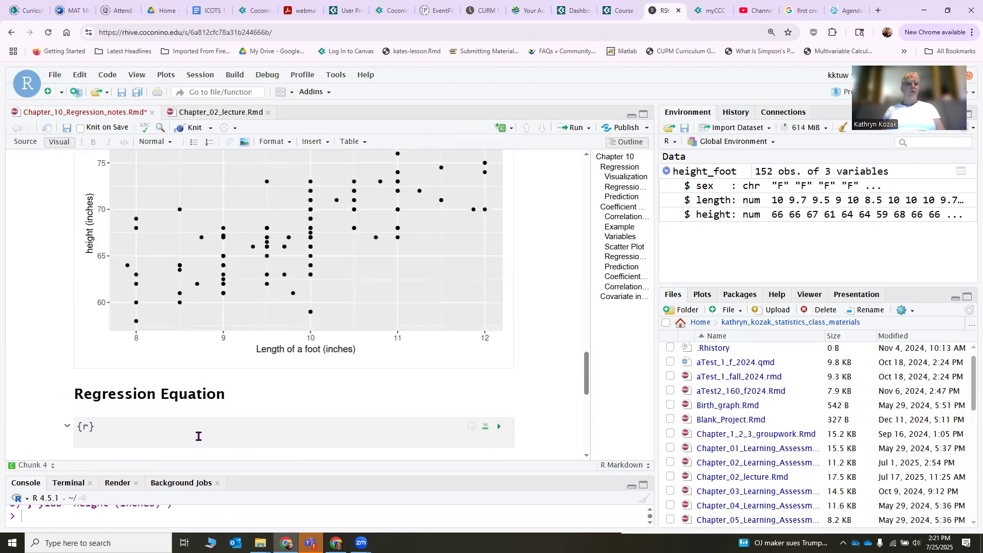
Write lm(height~length, data=height_foot) in the Regression Equation chunk and run it.
type("l")
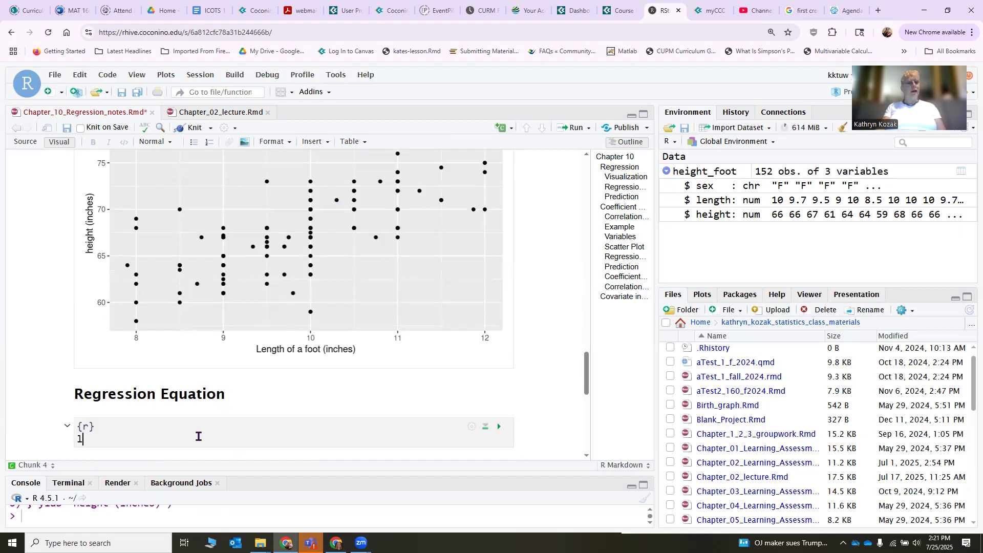
type("m(")
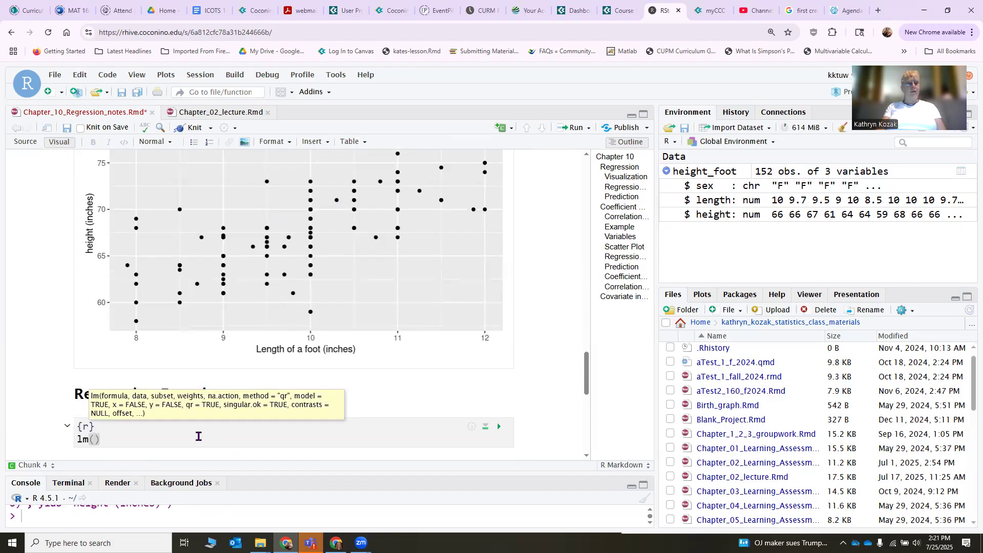
type("height")
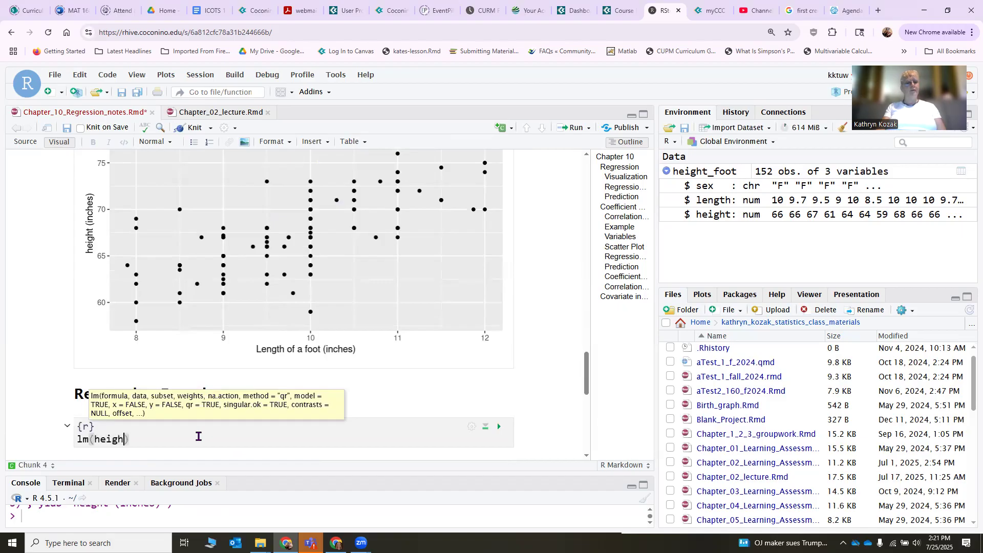
type("~")
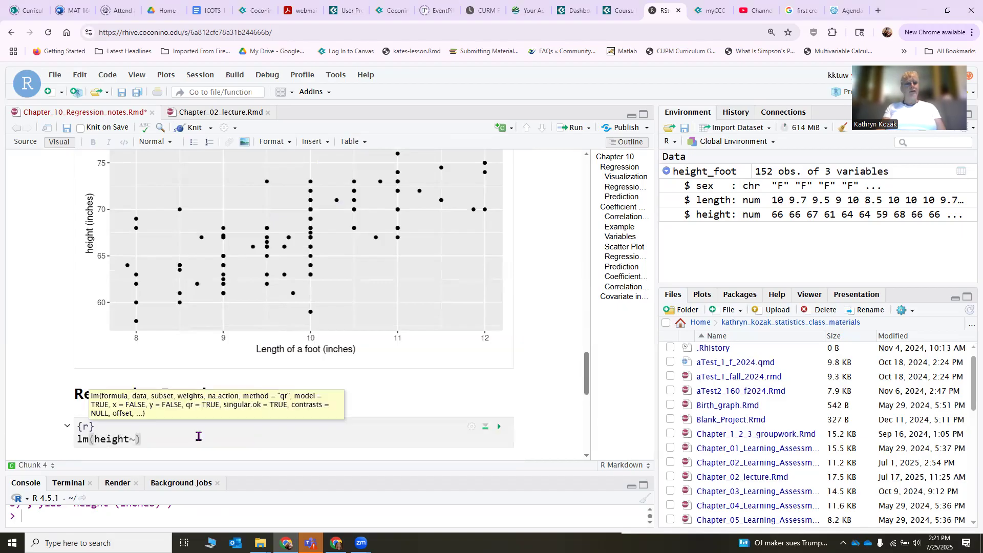
type("length,")
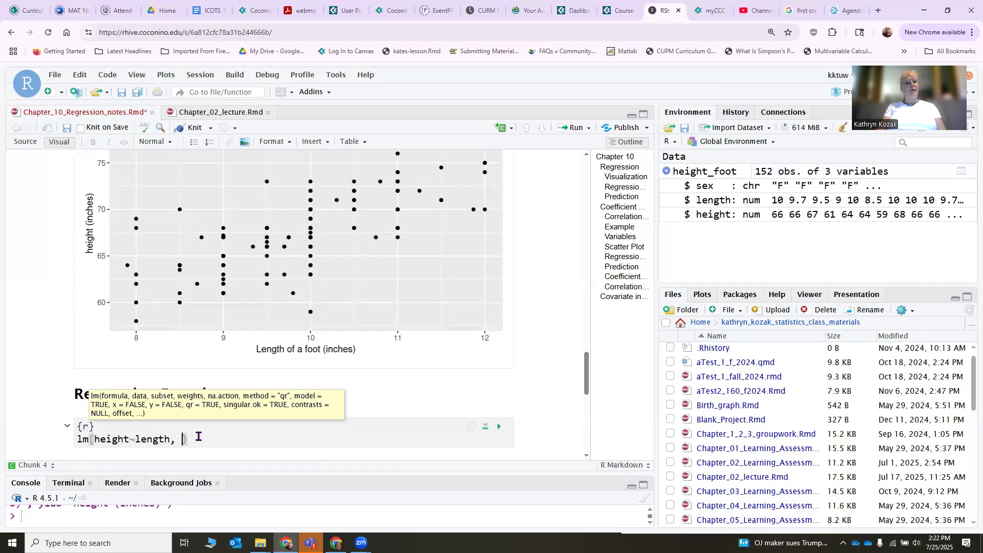
type(" data=height_foot")
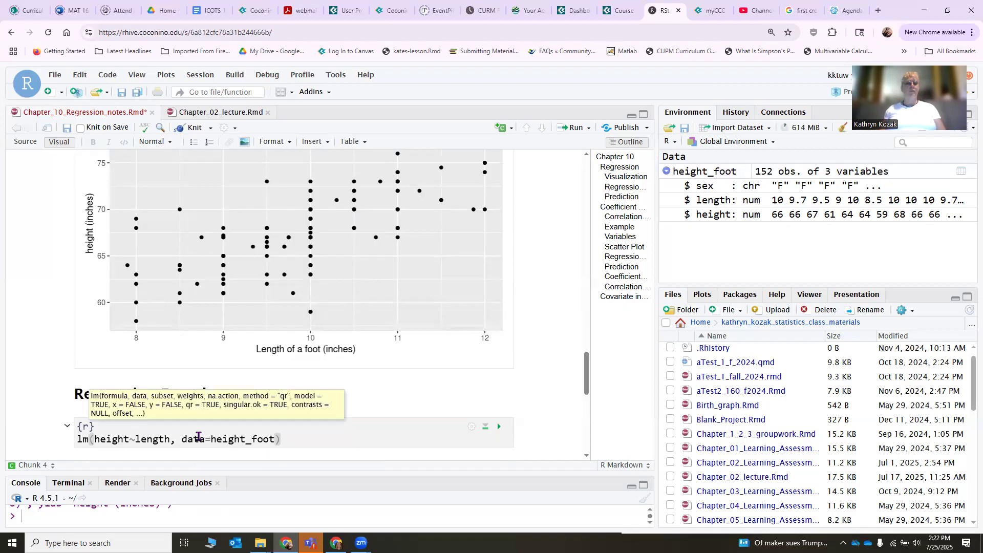
left_click(494, 431)
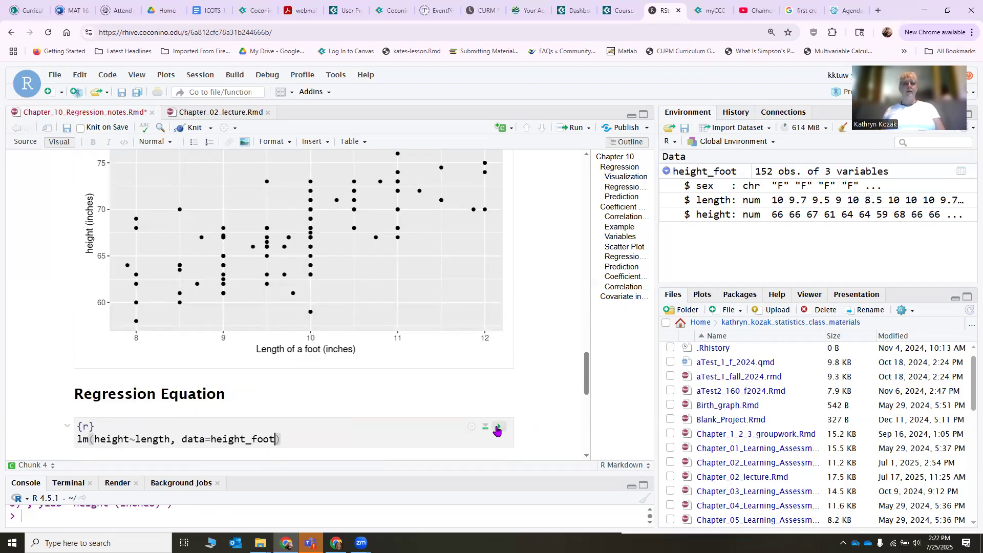
scroll(126, 403, "down", 2)
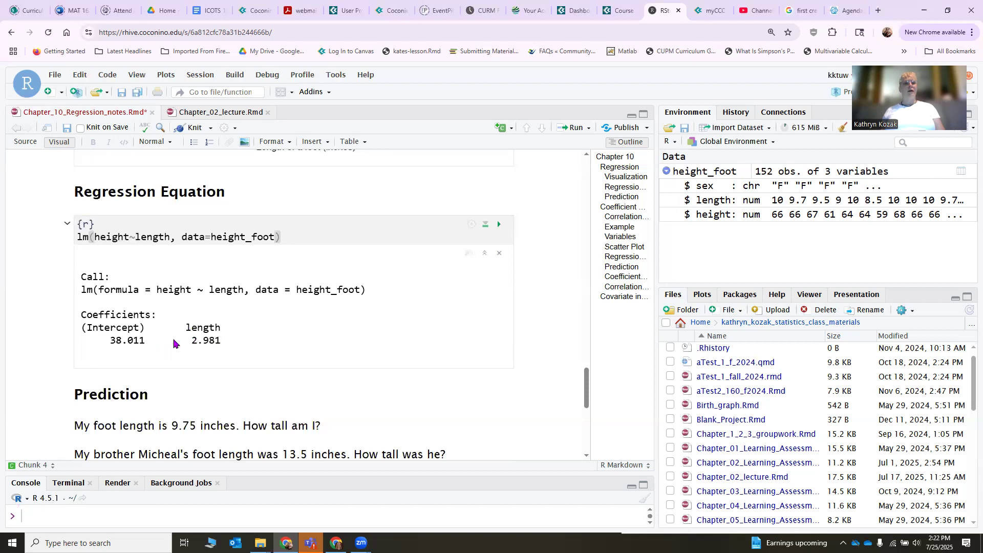
Add the line "height = 38.01 + 2.98*length" between the lm output and the Prediction heading.
left_click(77, 394)
key("Return")
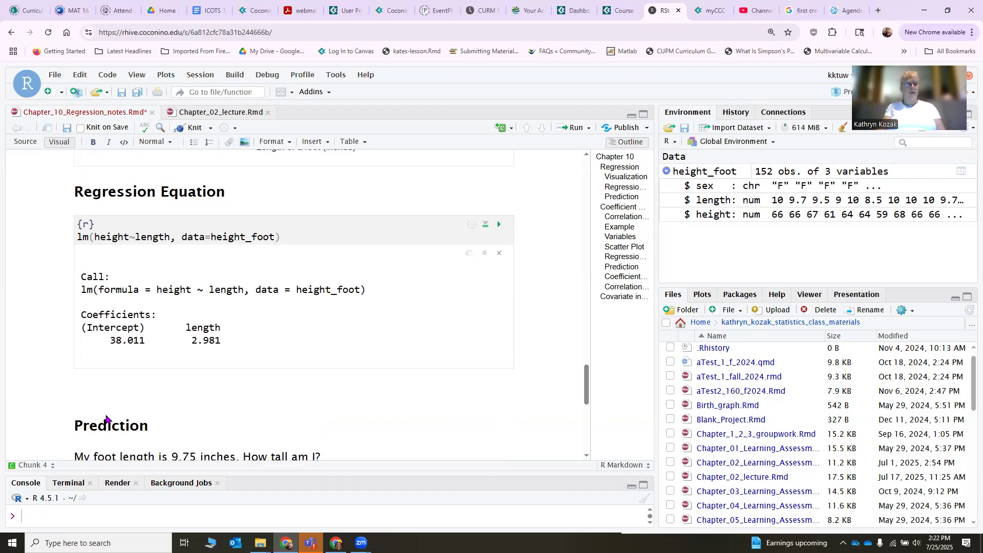
type("height")
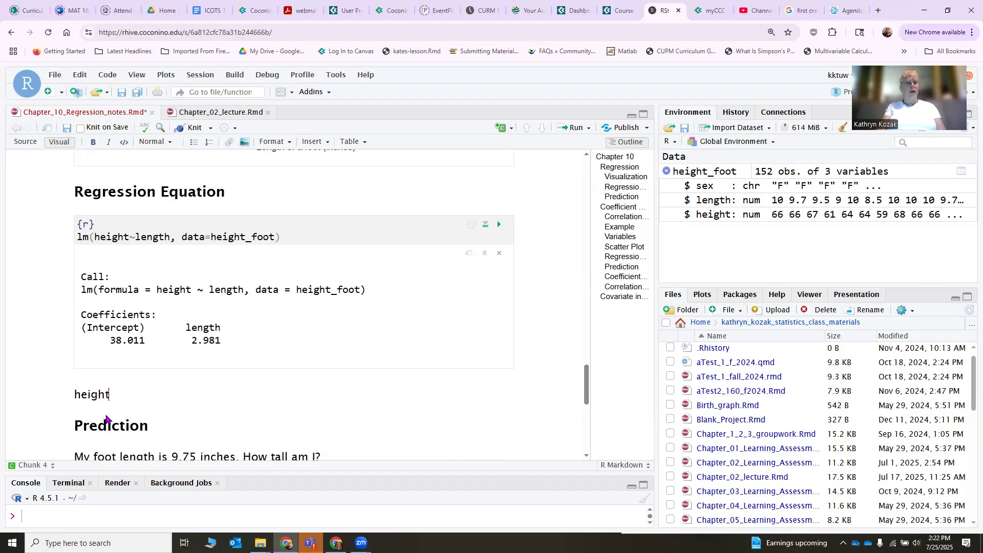
type(" = 38.01 +")
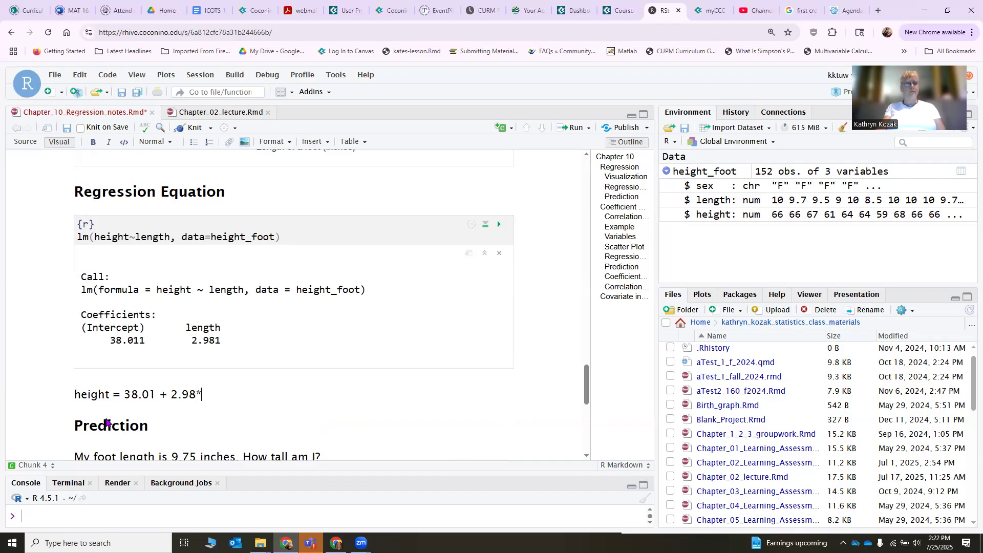
type("2.98*length")
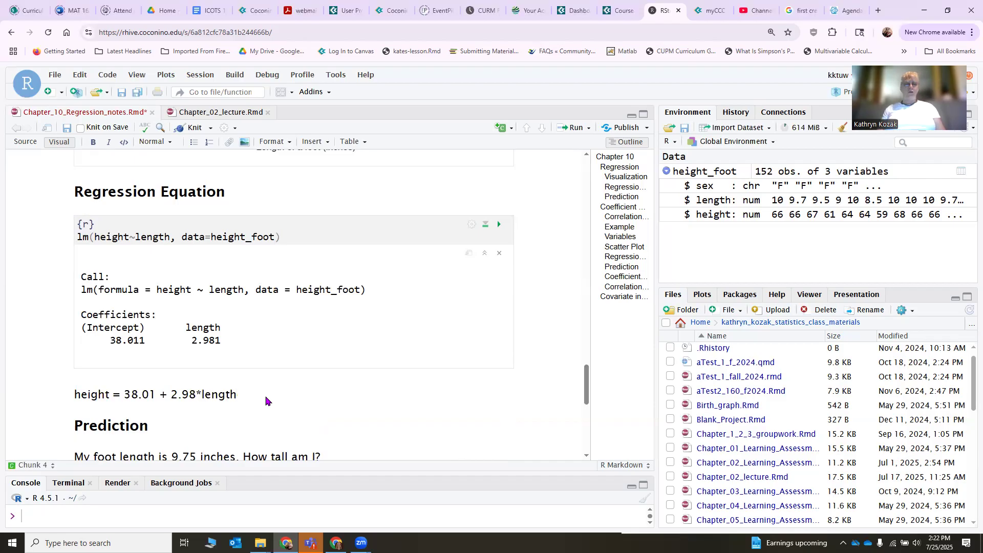
Insert an R code chunk below the regression equation line and copy the Scatter Plot chunk's full gf_point call into it.
key("Return")
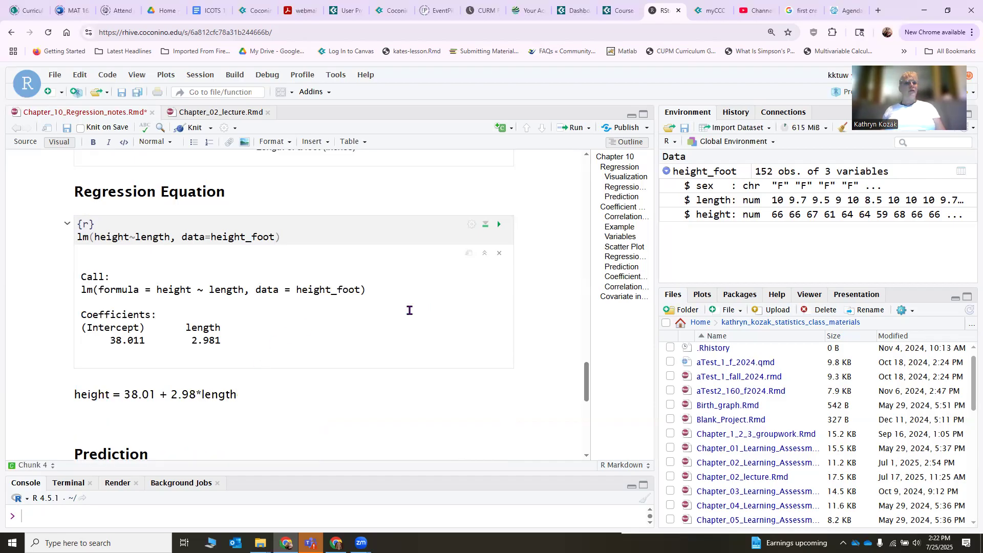
scroll(246, 327, "up", 8)
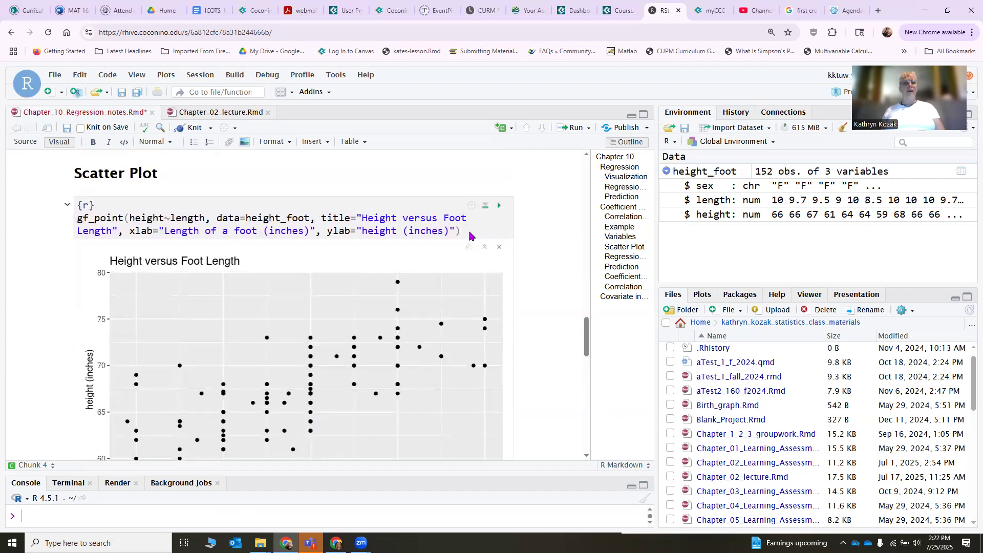
left_click_drag(461, 231, 71, 219)
key("ctrl+c")
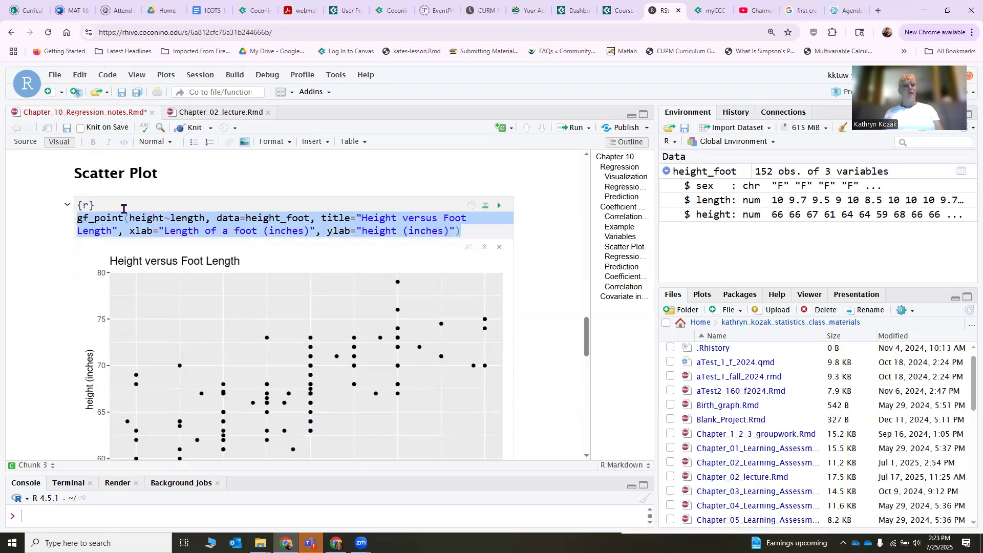
scroll(124, 208, "down", 10)
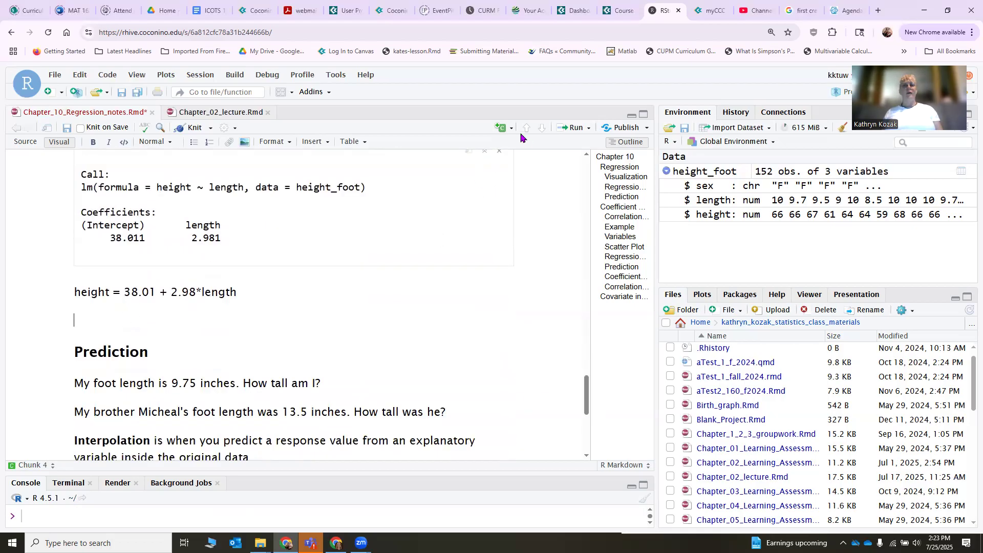
left_click(501, 128)
left_click(471, 144)
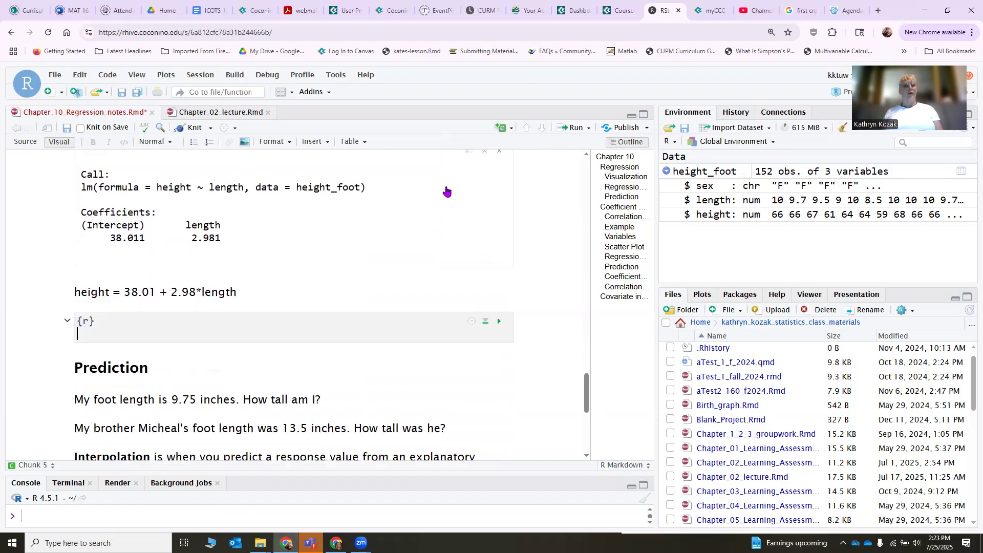
key("ctrl+v")
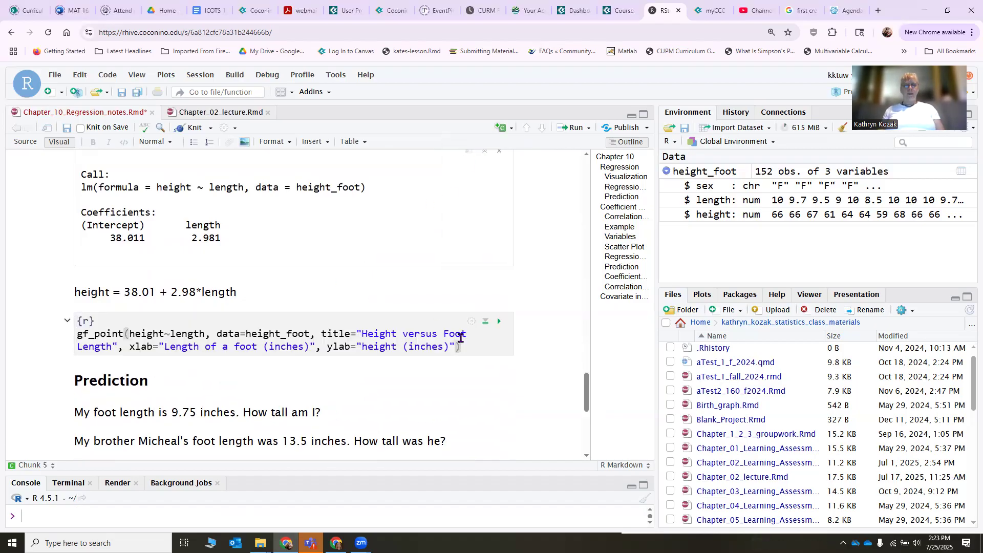
Pipe the copied gf_point call into gf_lm() on a new line with |> and run the chunk.
type("|")
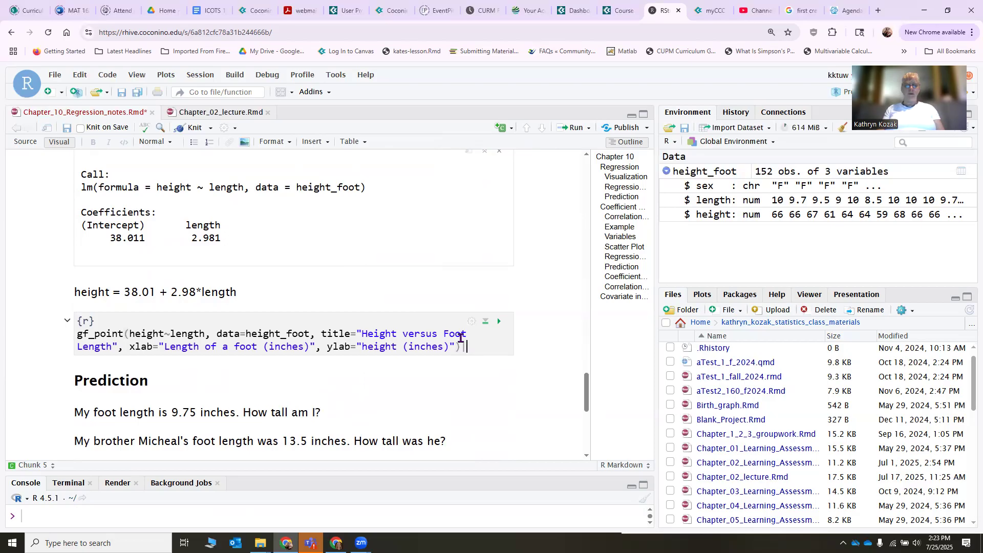
type(">")
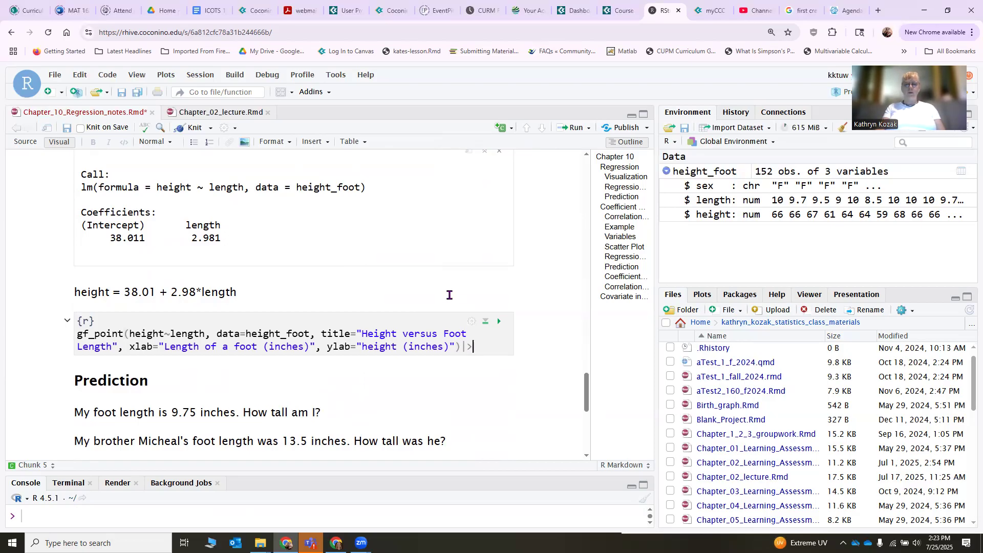
key("Return")
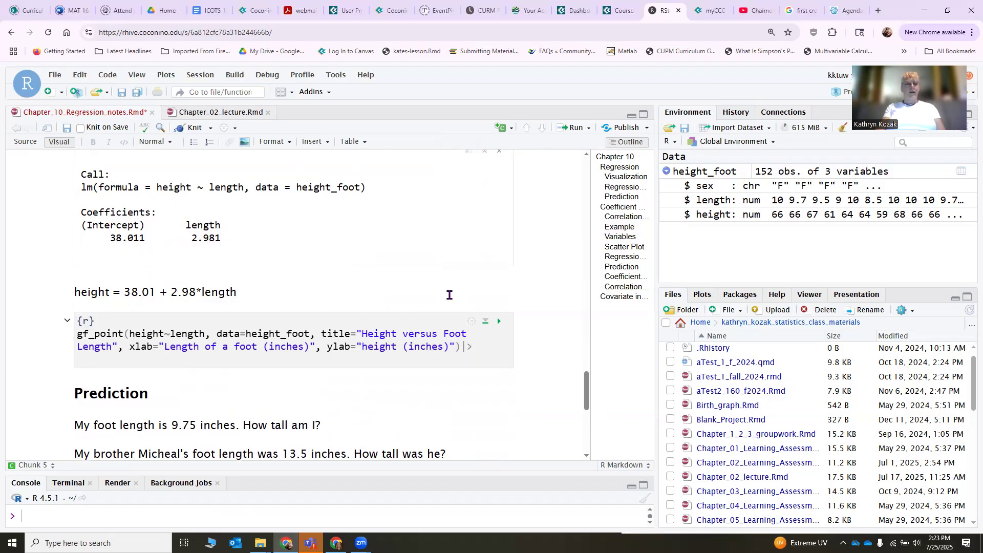
type("gf_lm")
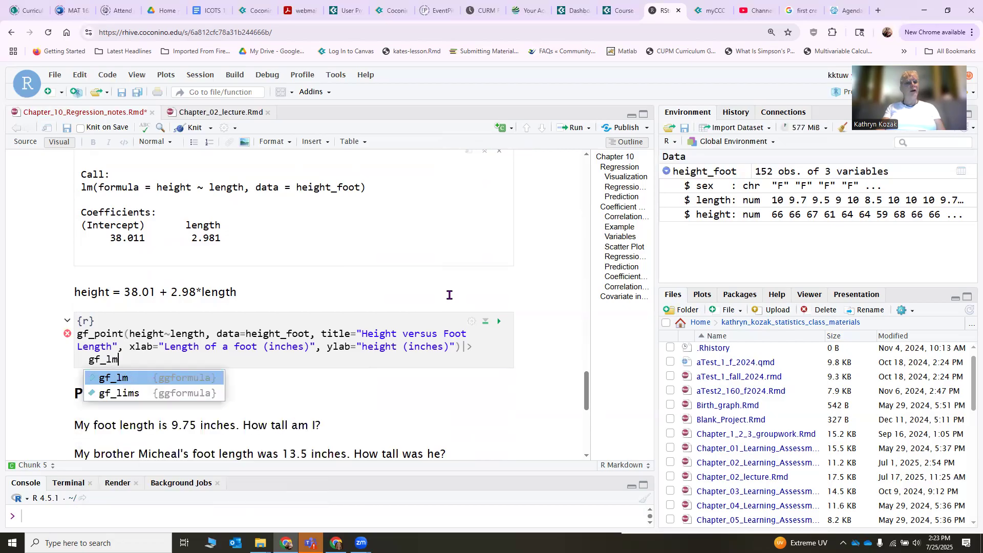
key("Return")
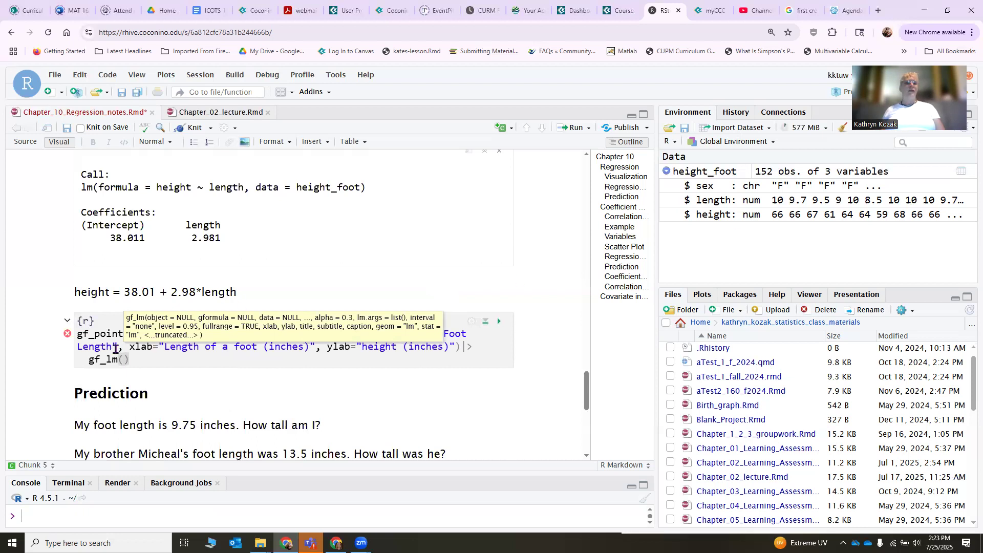
left_click(107, 306)
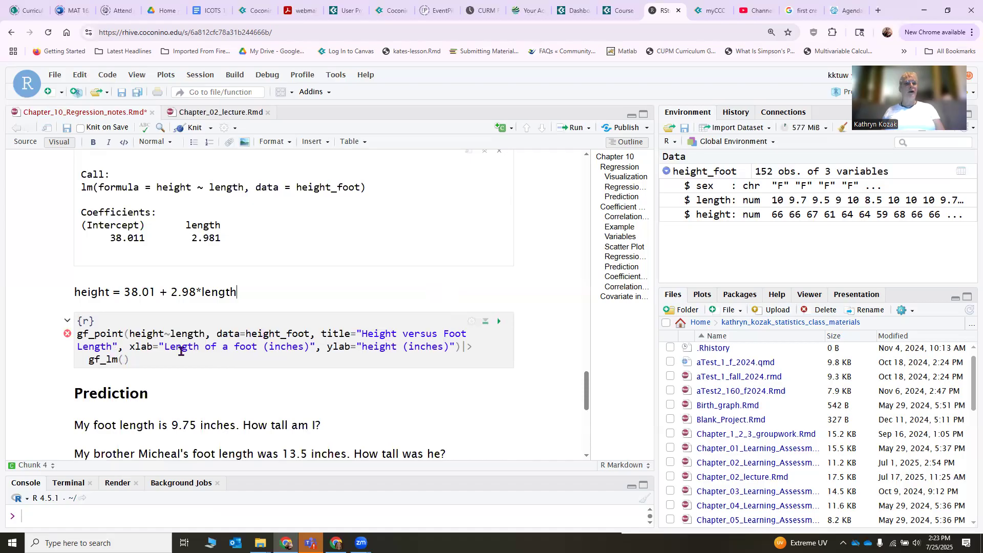
left_click(500, 323)
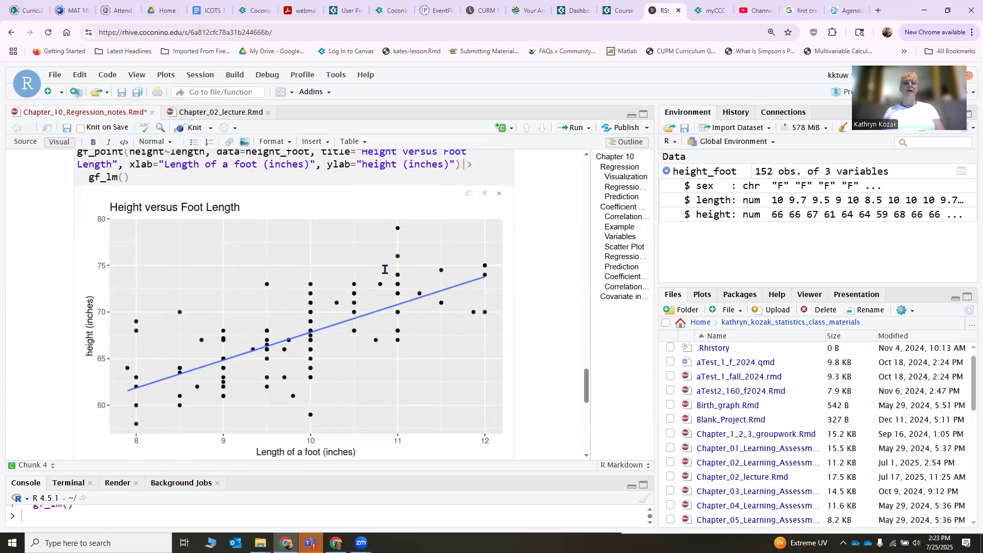
Copy the regression equation below the 9.75-inch foot length question and replace the variable so it reads "height = 38.01 + 2.98*9.75".
scroll(235, 373, "down", 5)
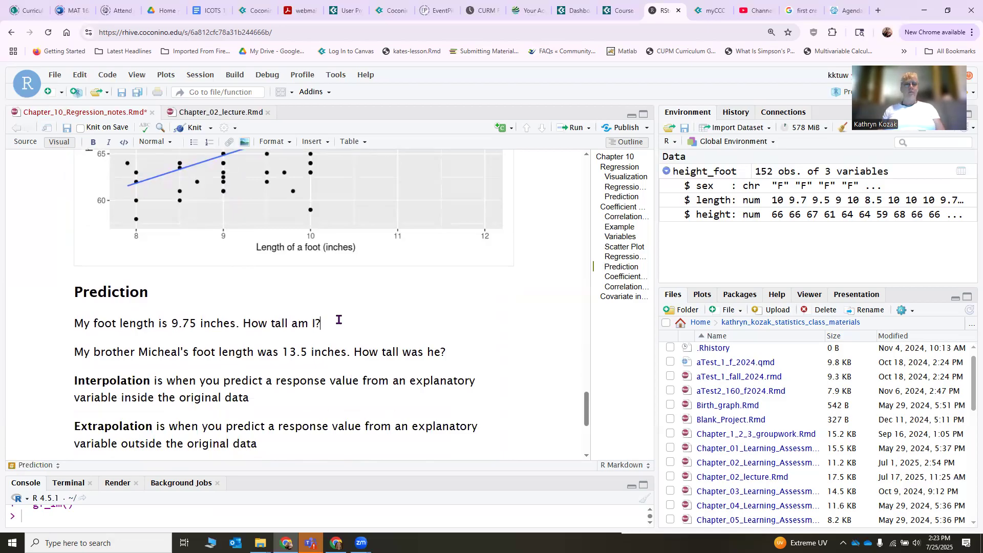
key("Return")
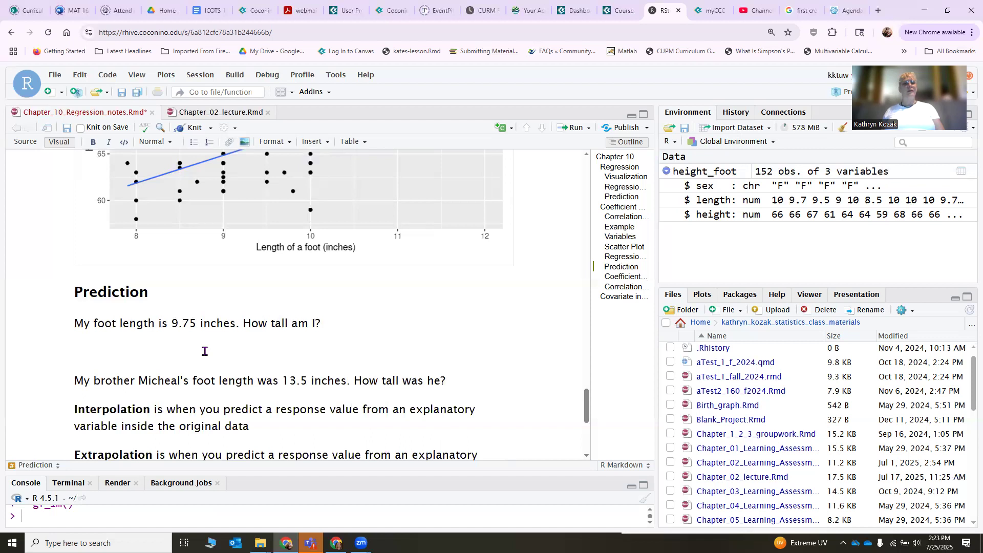
scroll(204, 352, "up", 10)
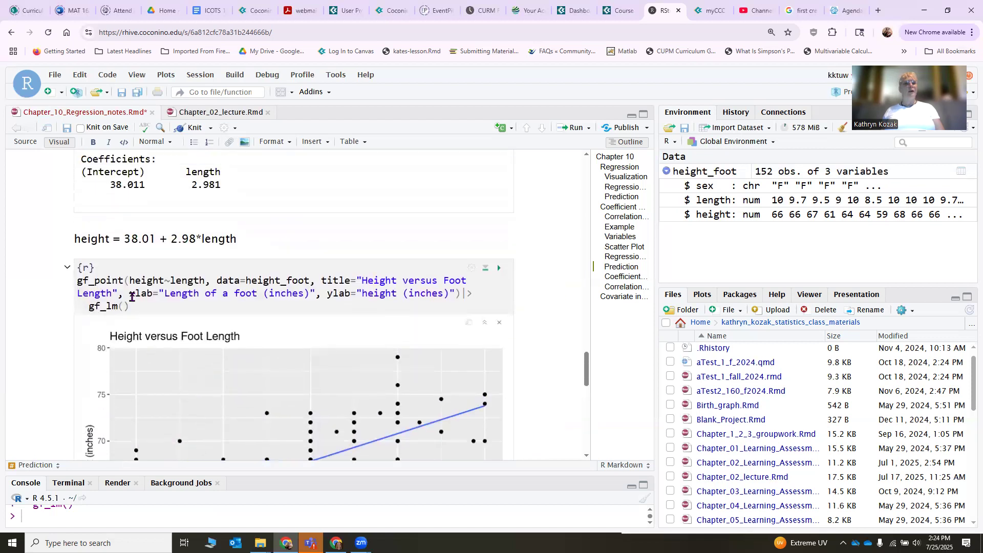
scroll(132, 298, "up", 1)
left_click_drag(245, 264, 58, 266)
key("ctrl+c")
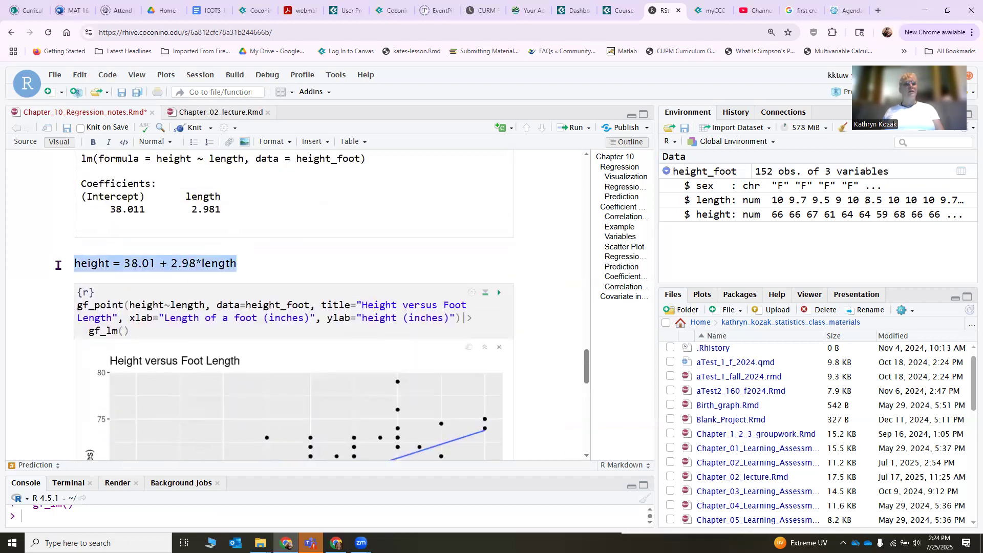
scroll(154, 312, "down", 10)
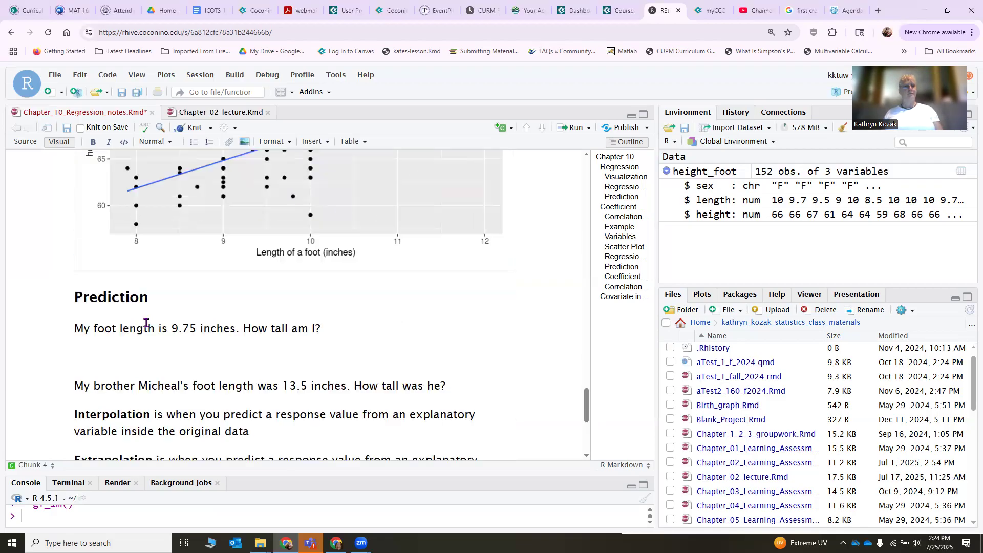
left_click(94, 242)
key("ctrl+v")
left_click_drag(237, 250, 203, 246)
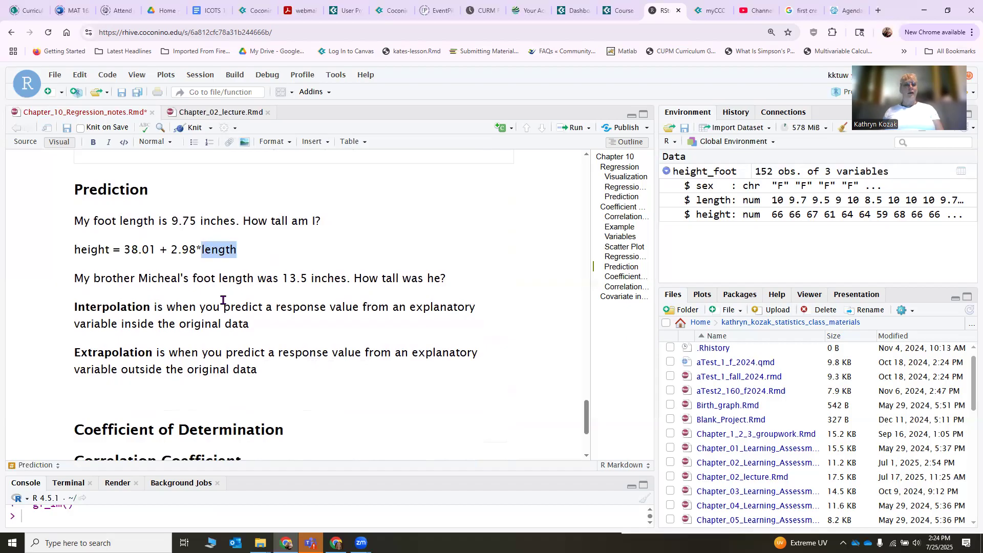
type("9.7")
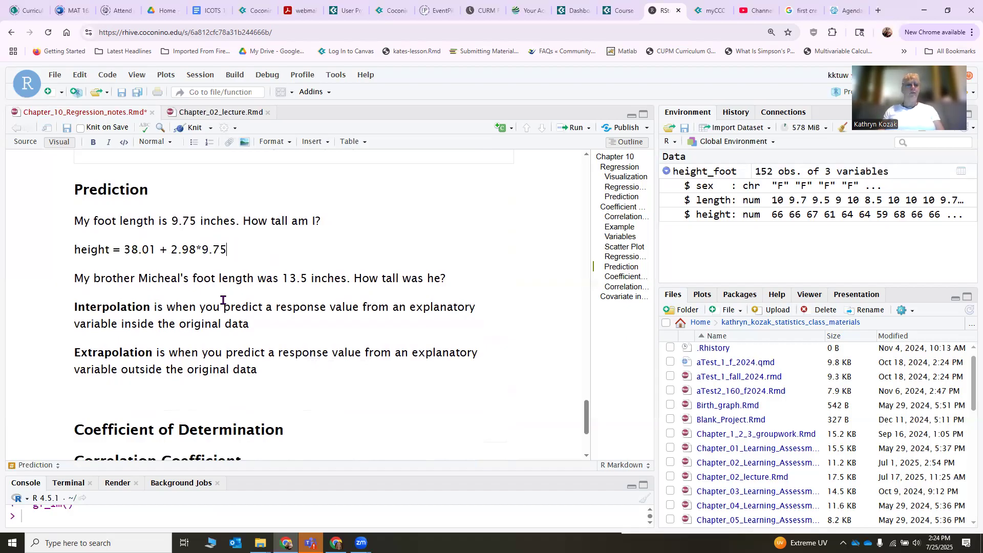
type("5")
Insert an R code chunk below the 9.75 equation, copy 38.01 + 2.98*9.75 into it and run it.
key("Return")
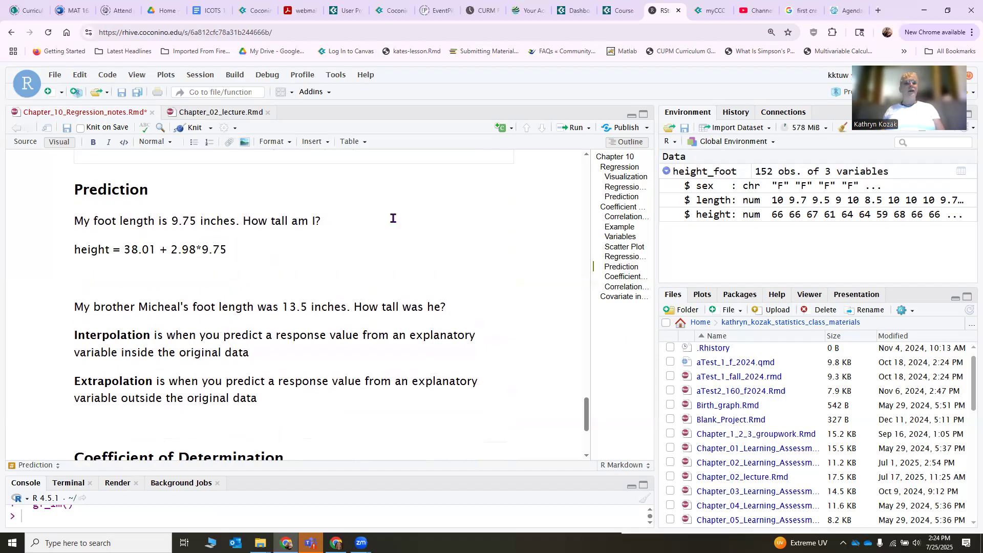
left_click(509, 128)
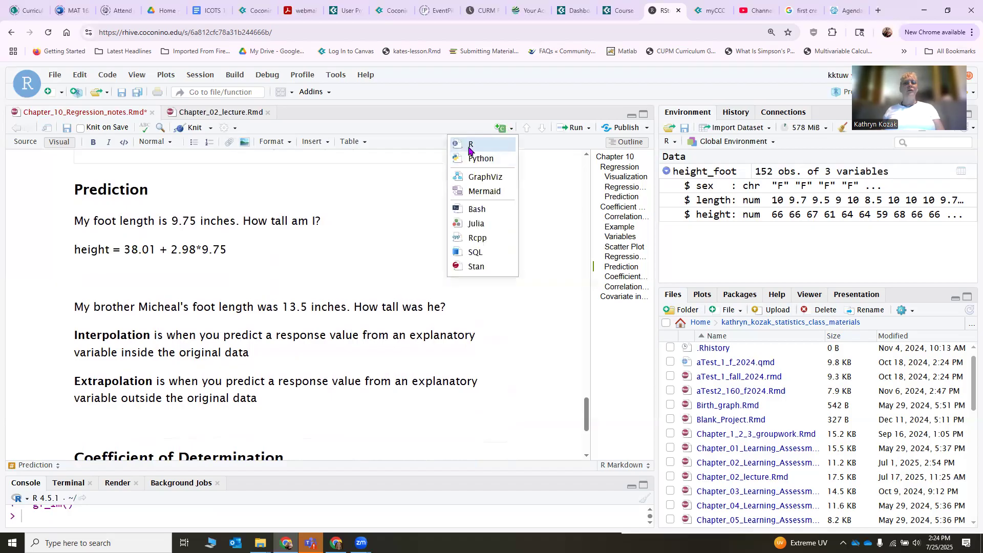
left_click(474, 147)
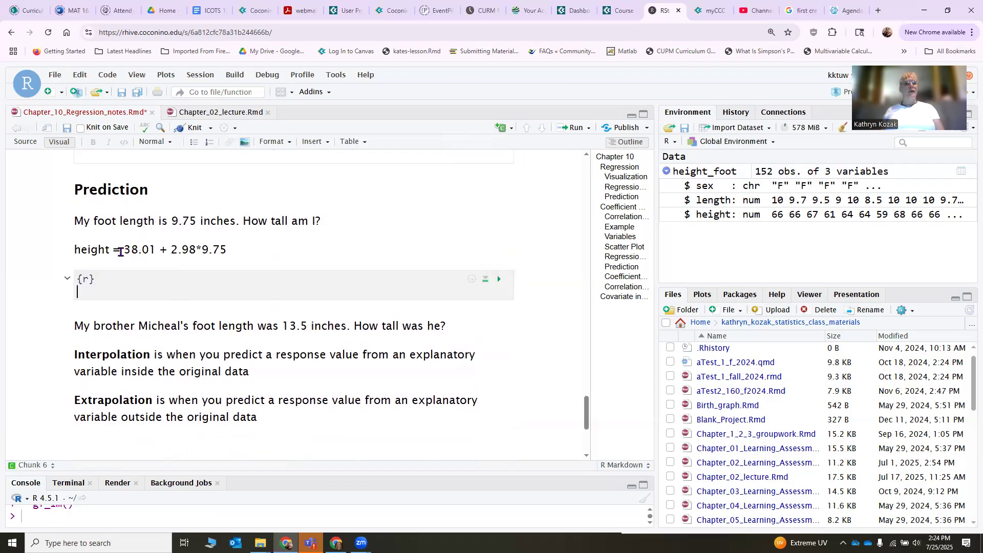
left_click_drag(125, 250, 227, 250)
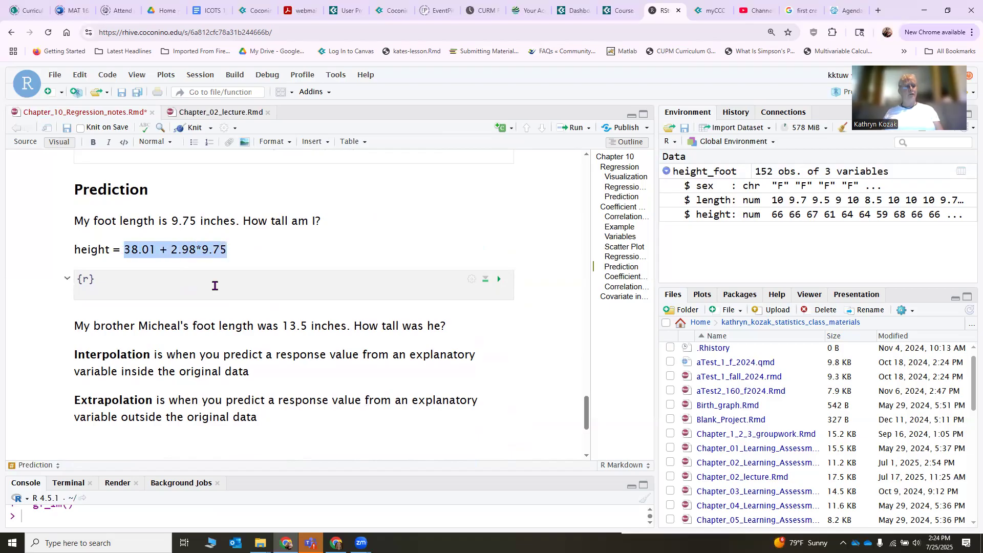
key("ctrl+c")
left_click(113, 292)
key("ctrl+v")
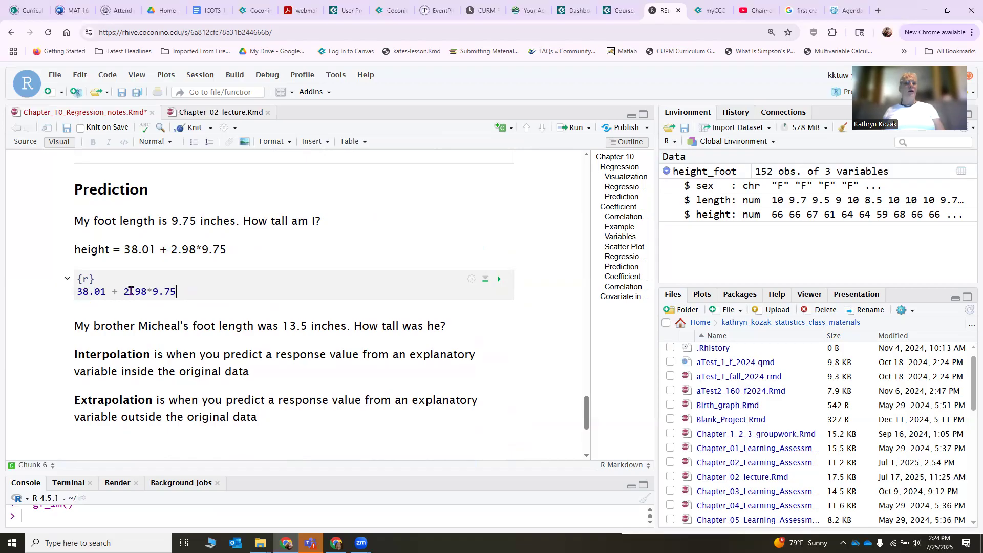
left_click(499, 280)
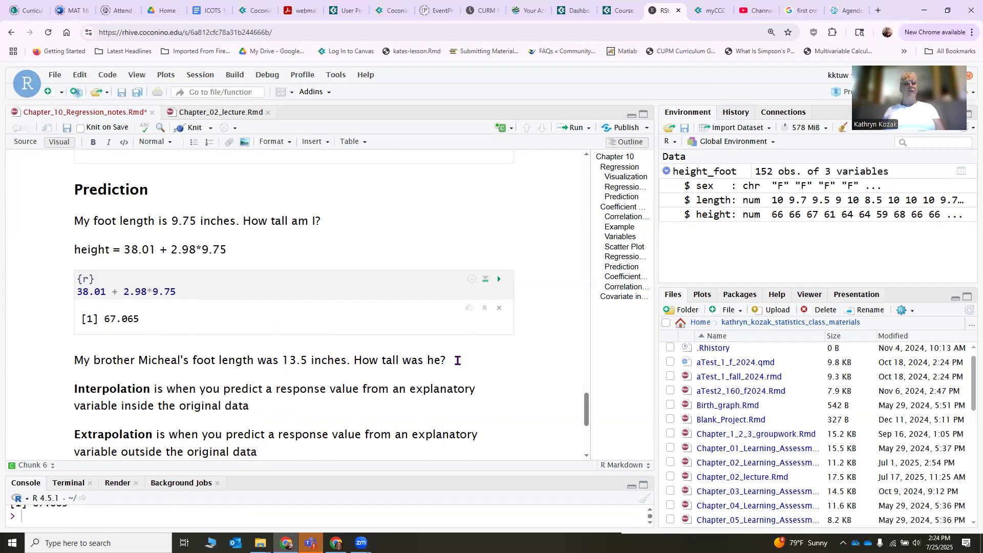
Insert an empty R code chunk below the question about the brother's 13.5-inch foot length.
key("Return")
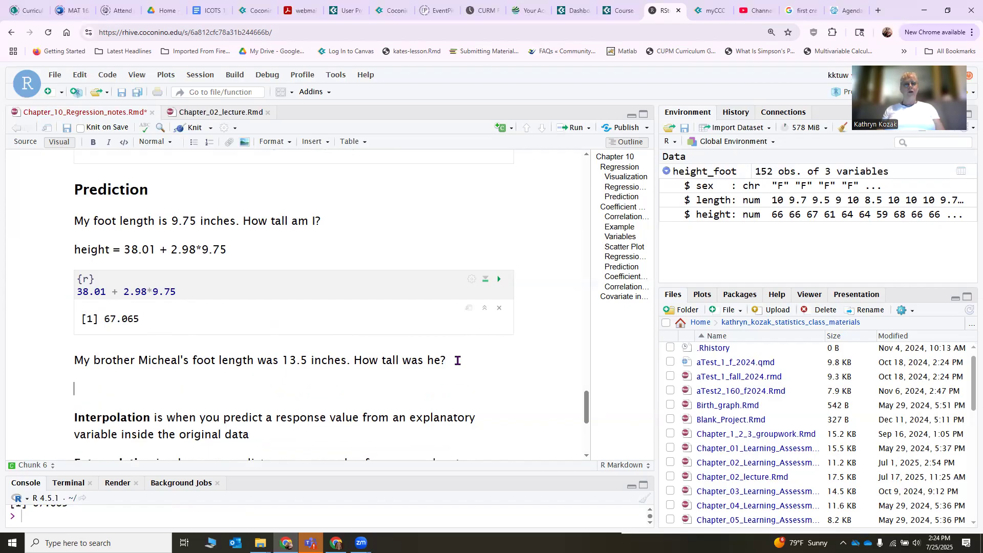
left_click(505, 128)
left_click(498, 144)
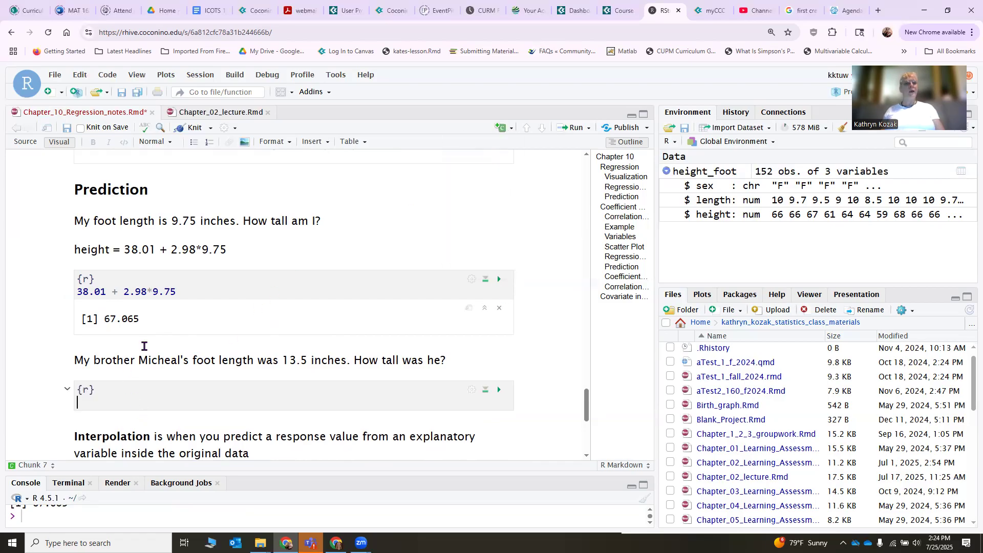
Add the line "height = 38.01 + 2.98*13.5" between the brother's question and the empty chunk, based on the 9.75 equation.
left_click(467, 362)
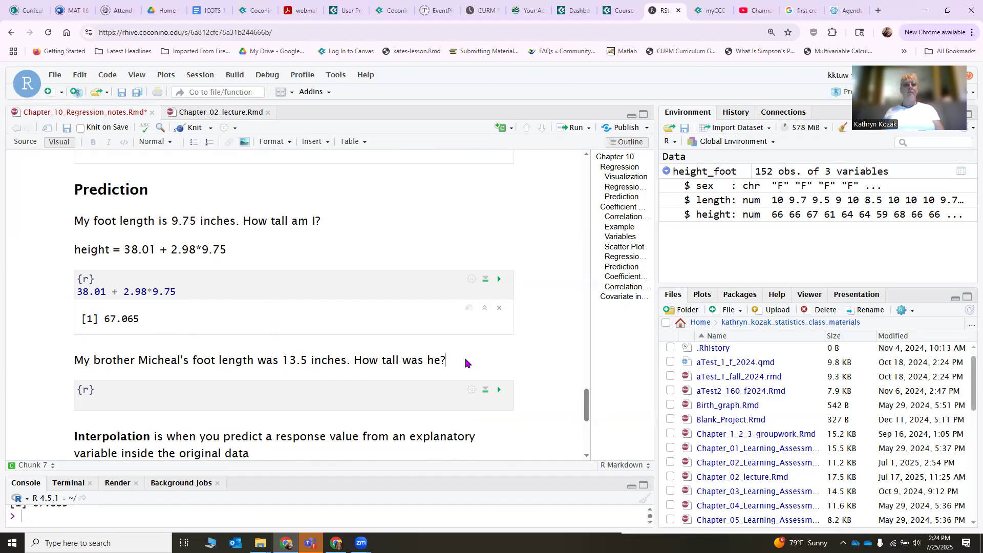
key("Return")
left_click_drag(227, 250, 71, 250)
key("ctrl+c")
left_click(110, 389)
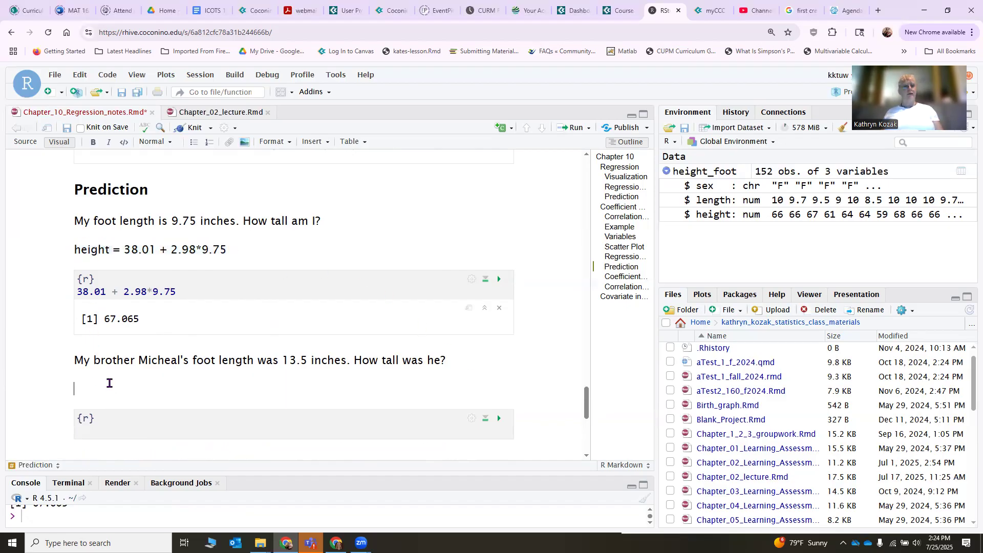
key("ctrl+v")
key("BackSpace")
key("BackSpace")
type("13.5")
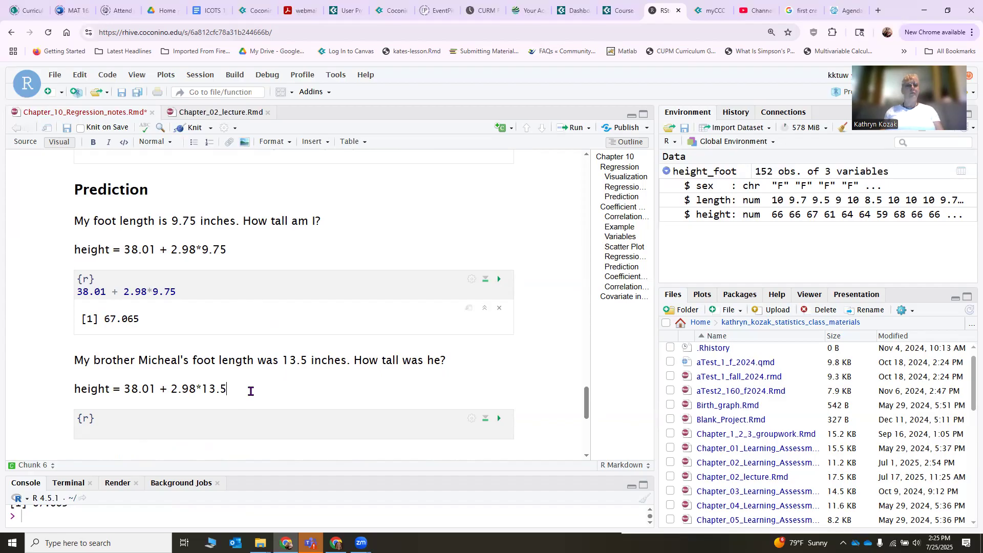
Copy the 9.75 calculation into the brother's chunk, change it to 38.01 + 2.98*13.5 and run it.
left_click_drag(195, 288, 70, 293)
key("ctrl+c")
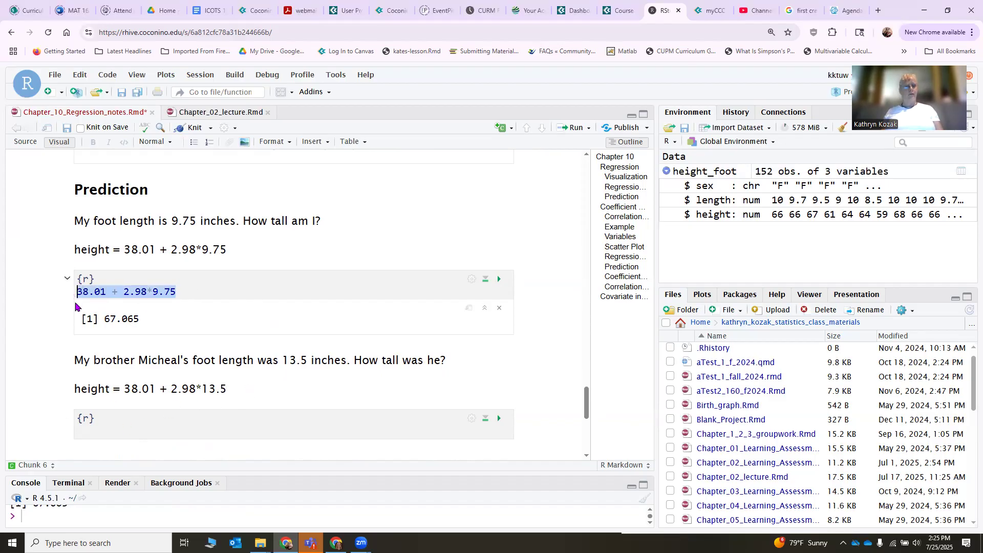
left_click(102, 436)
key("ctrl+v")
key("BackSpace")
key("BackSpace")
key("BackSpace")
key("BackSpace")
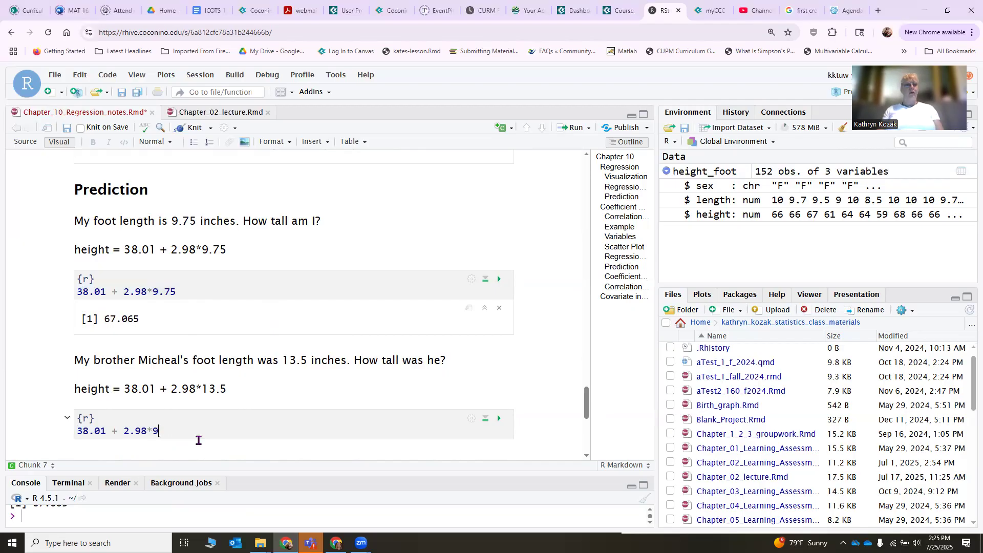
type("13.5")
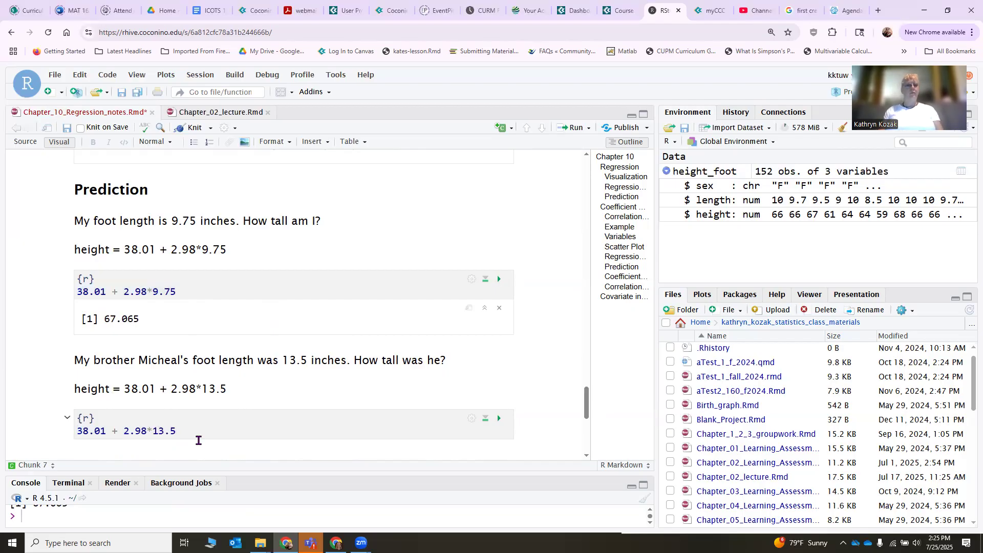
left_click(500, 418)
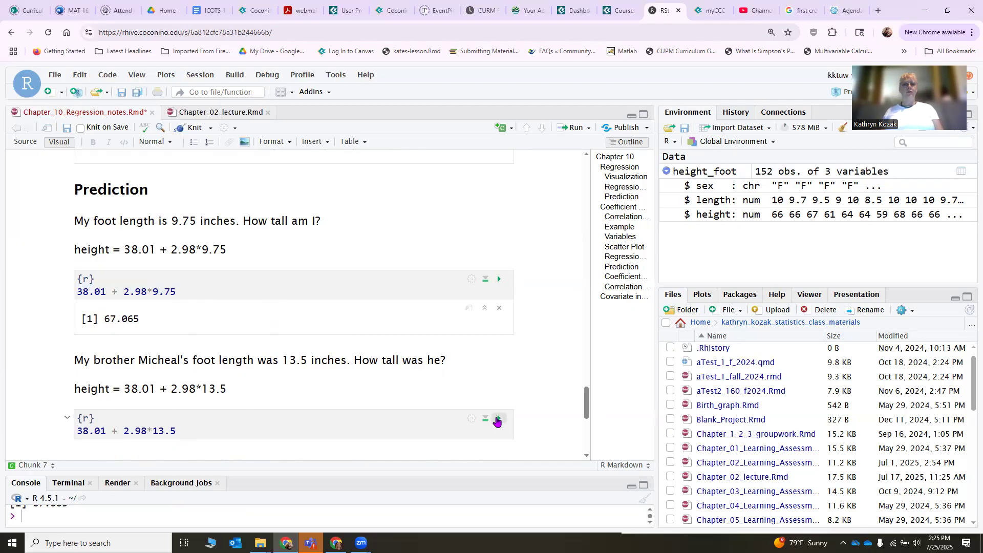
Add the answer line "I am 67 inches (5'7")" below the output of the 9.75 calculation.
scroll(299, 384, "down", 2)
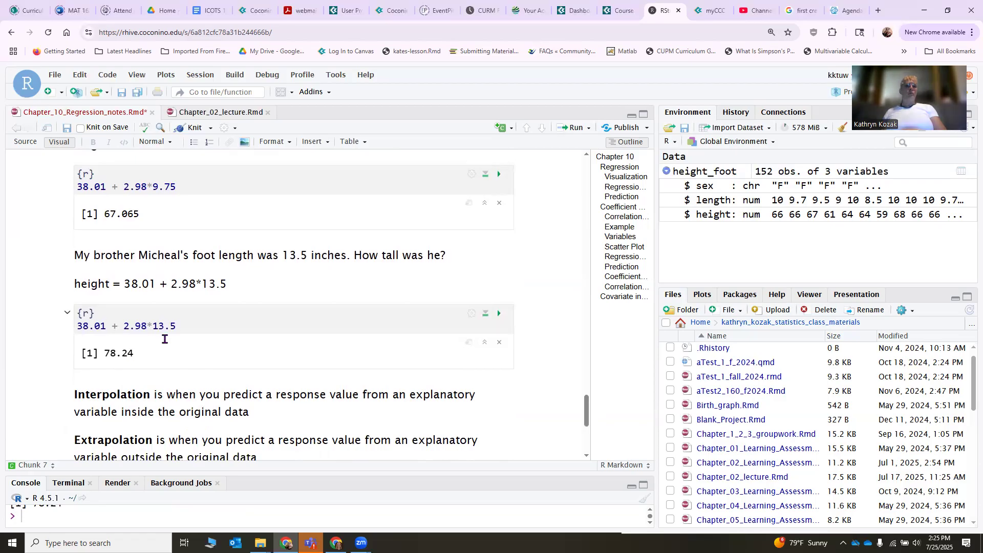
left_click(106, 379)
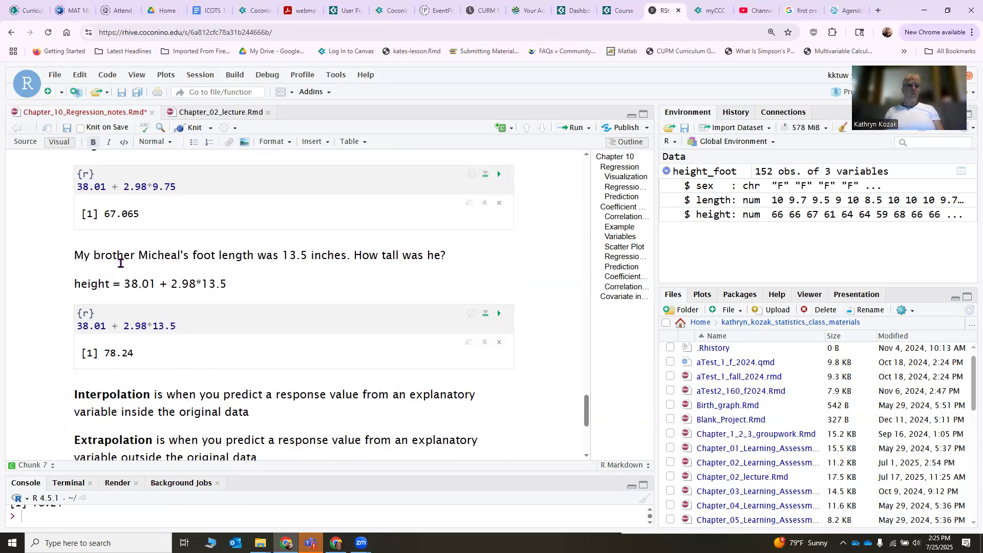
left_click(78, 254)
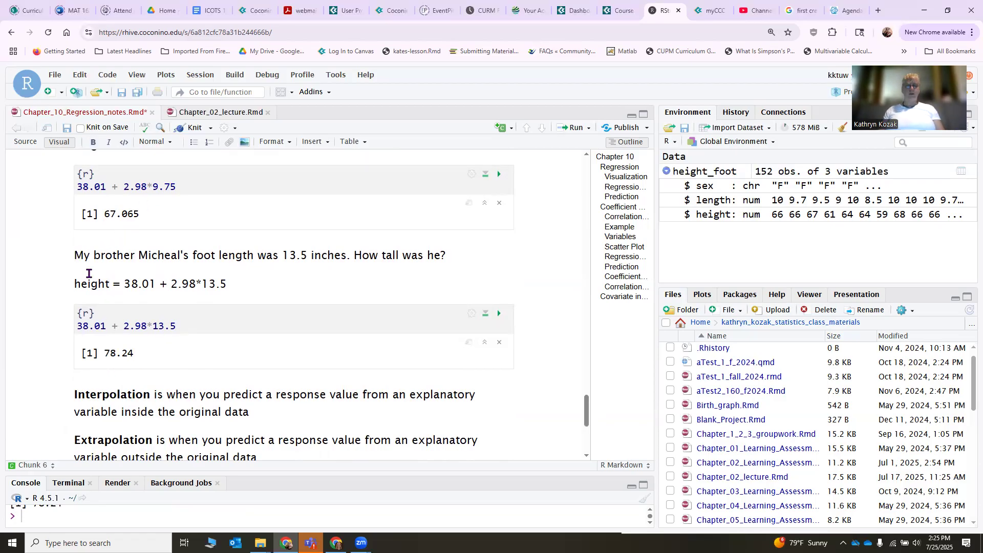
key("Return")
type("I am 67 ")
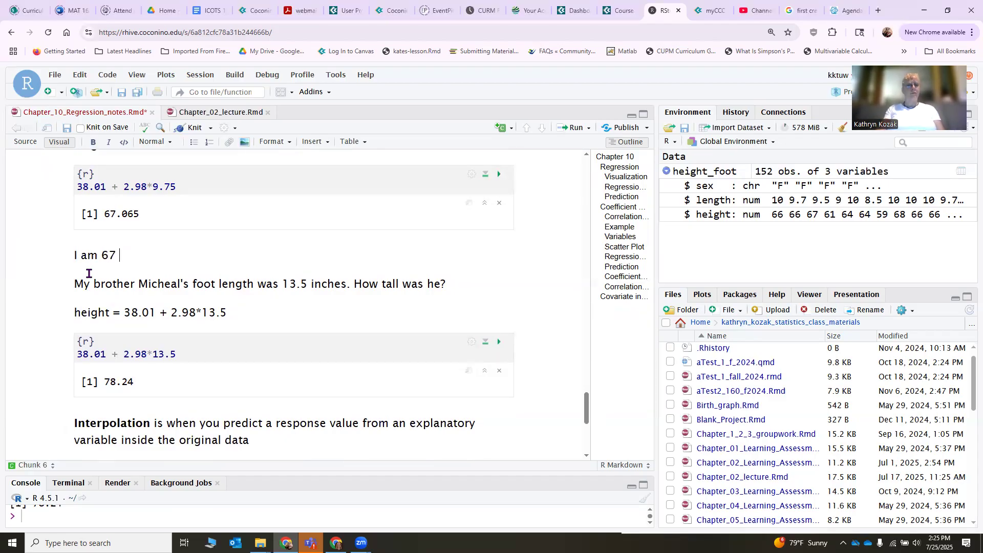
type("inches (5'7\"")
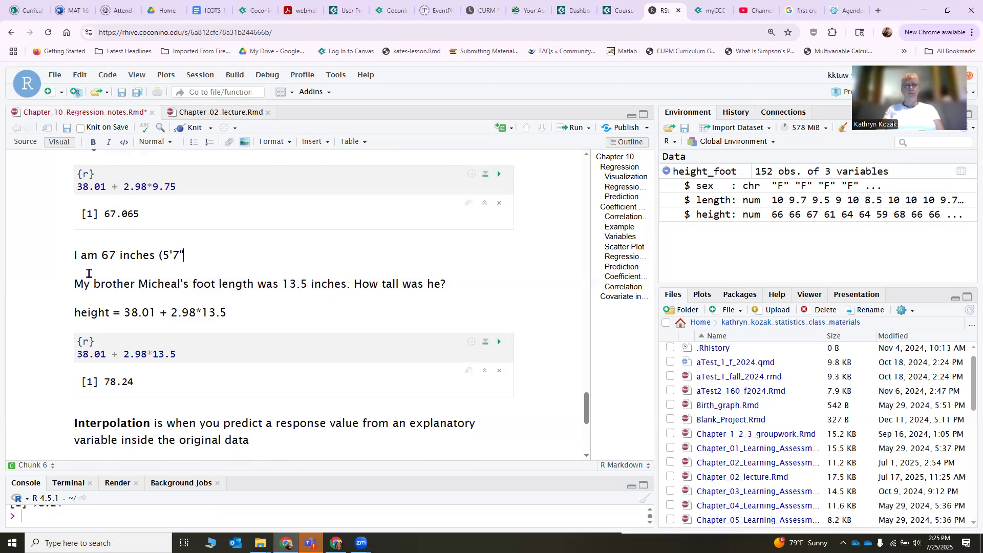
Add an answer line below the 13.5 calculation's output stating that the brother was 78 inches (6'6").
left_click(75, 425)
key("ctrl+alt+i")
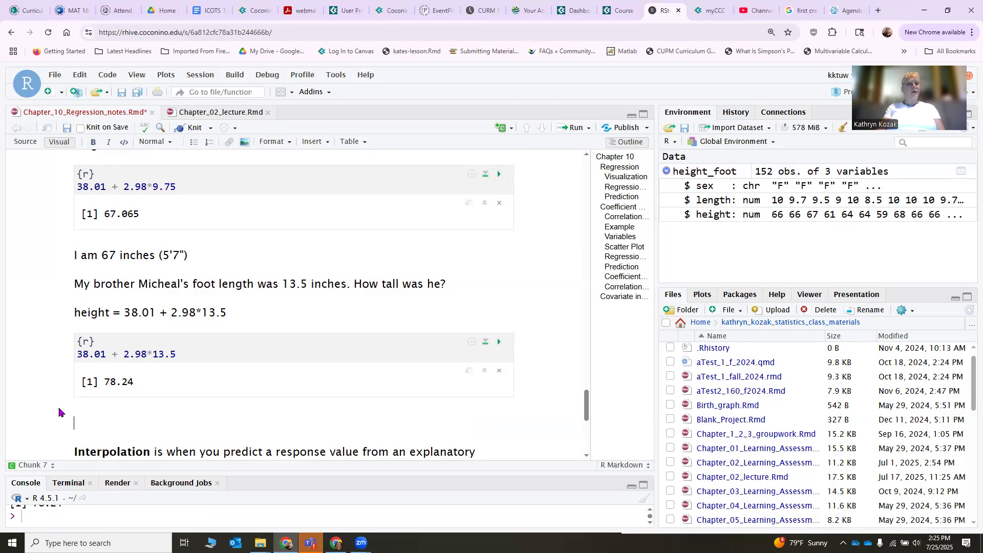
type("Mie")
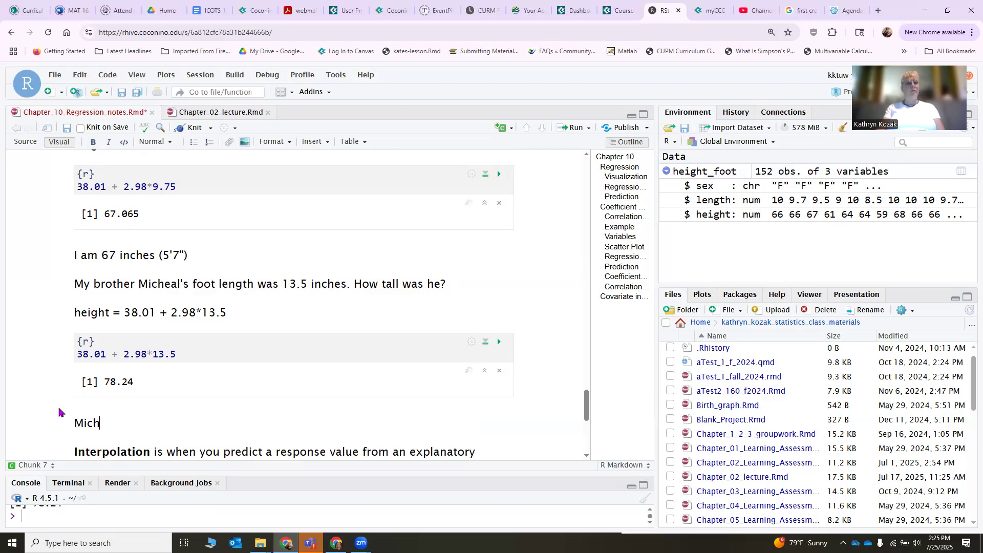
type("heal was")
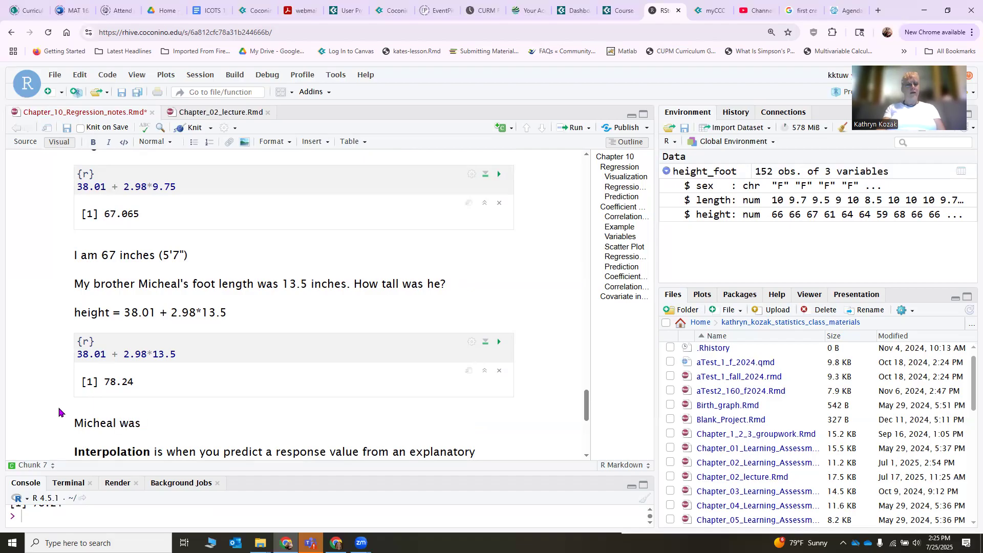
type(" 78 inces (")
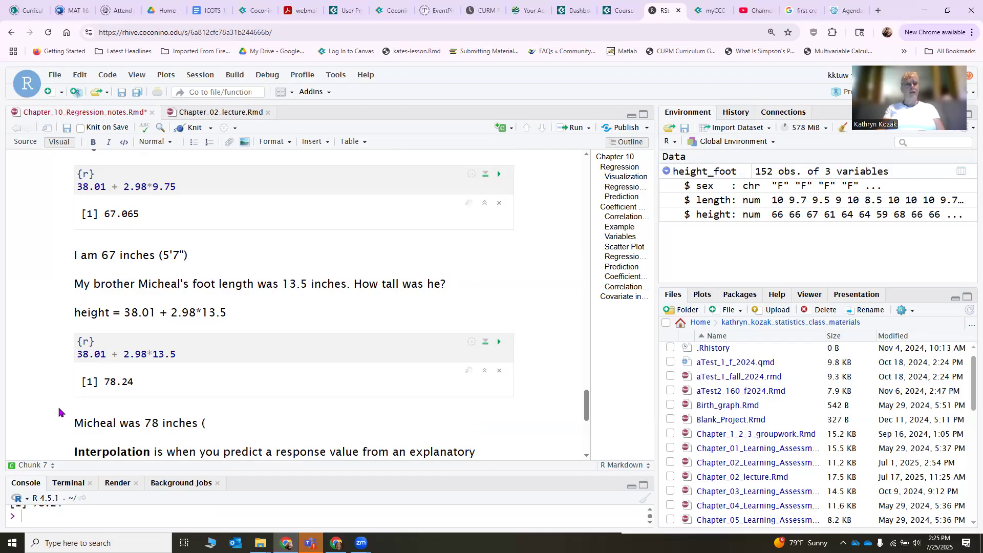
type("7")
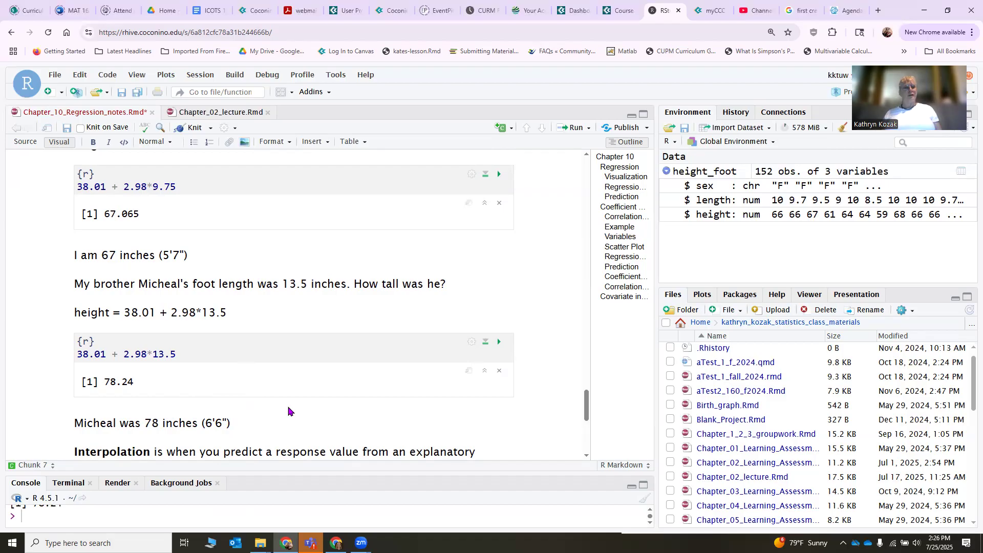
Compare the 9.75 and 13.5 inch foot lengths with the fitted-line plot's data range and the interpolation and extrapolation definitions.
scroll(286, 405, "down", 1)
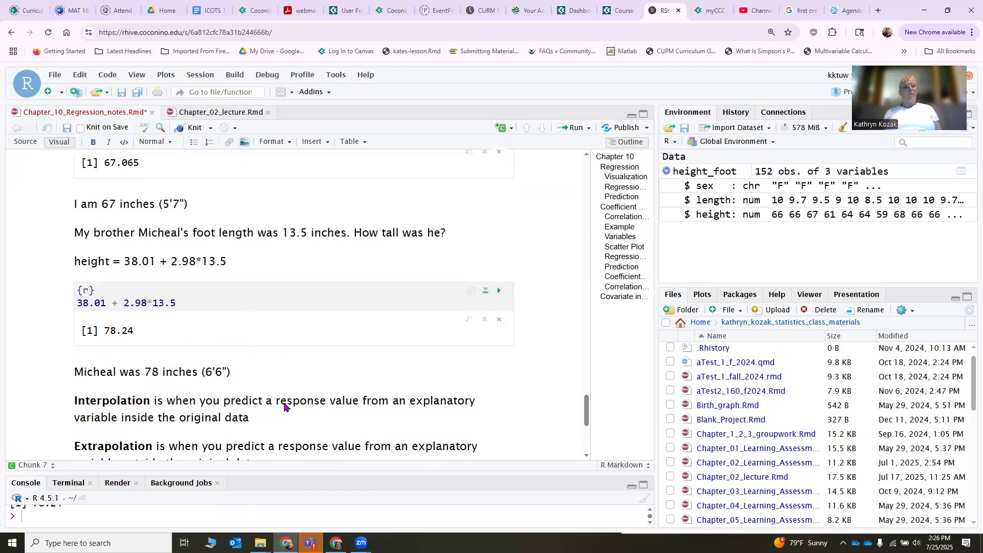
scroll(215, 363, "up", 3)
scroll(210, 363, "up", 5)
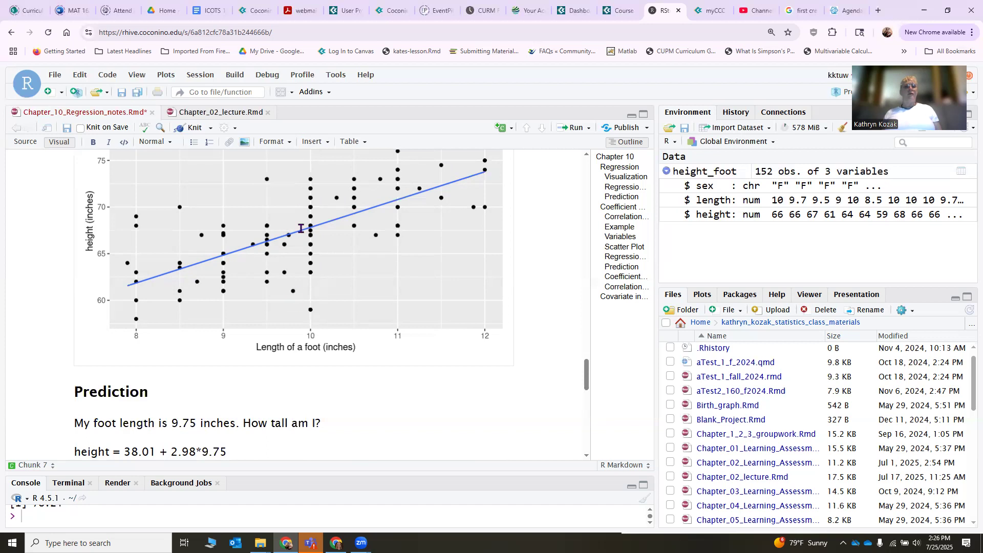
scroll(272, 320, "down", 7)
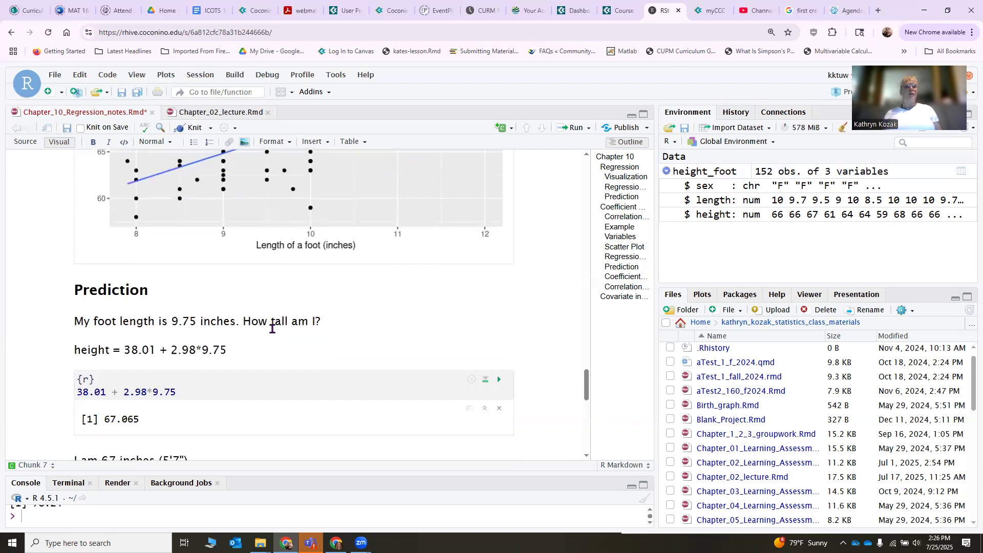
scroll(271, 328, "down", 2)
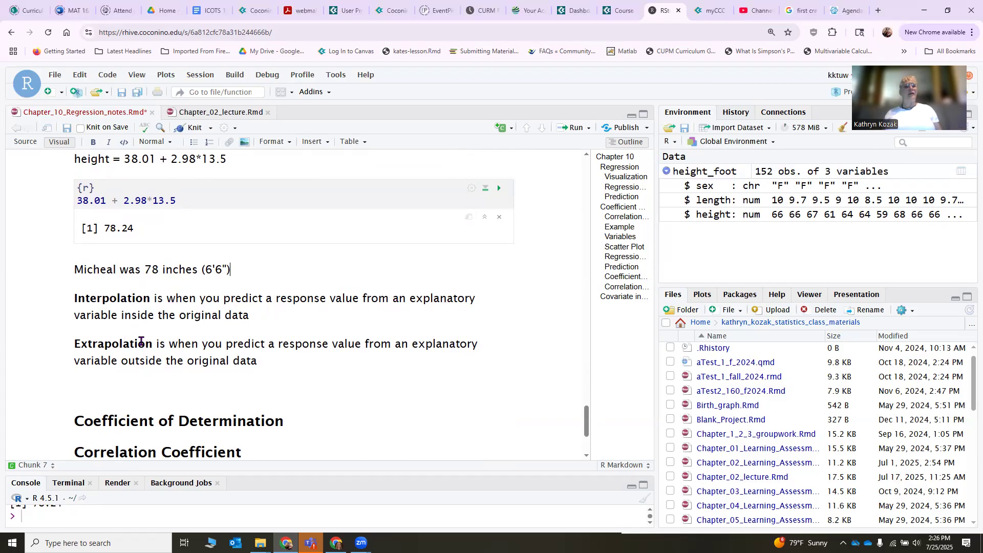
scroll(144, 335, "up", 2)
scroll(145, 334, "down", 2)
scroll(314, 334, "up", 8)
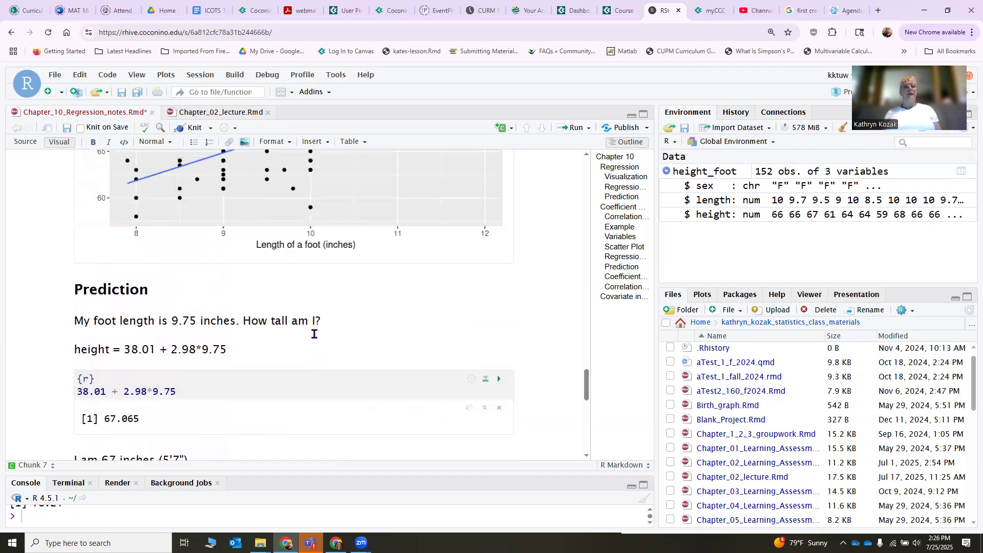
scroll(208, 291, "up", 1)
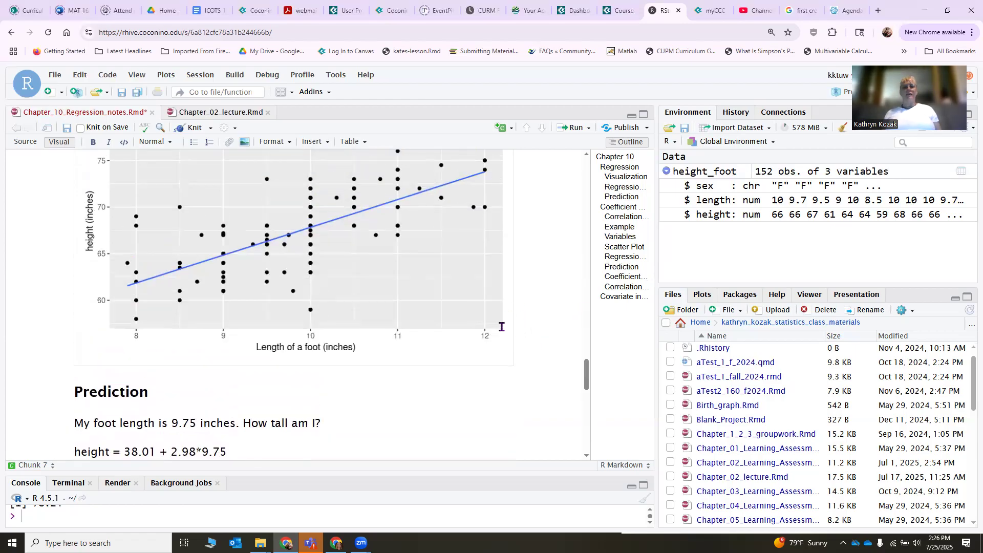
Add the sentence "Extrapolation is inherently worse at predicting." below the extrapolation definition.
scroll(315, 356, "down", 9)
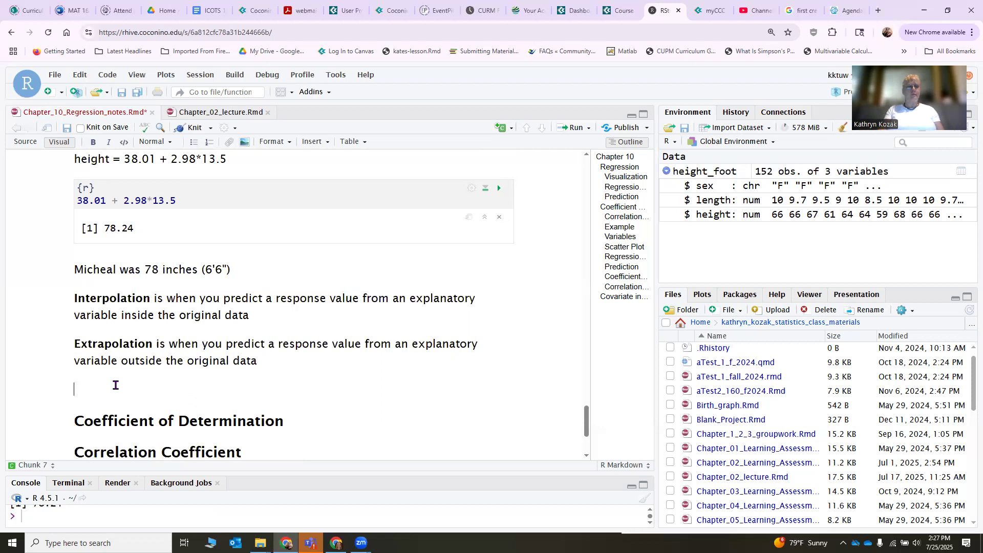
type("Extro")
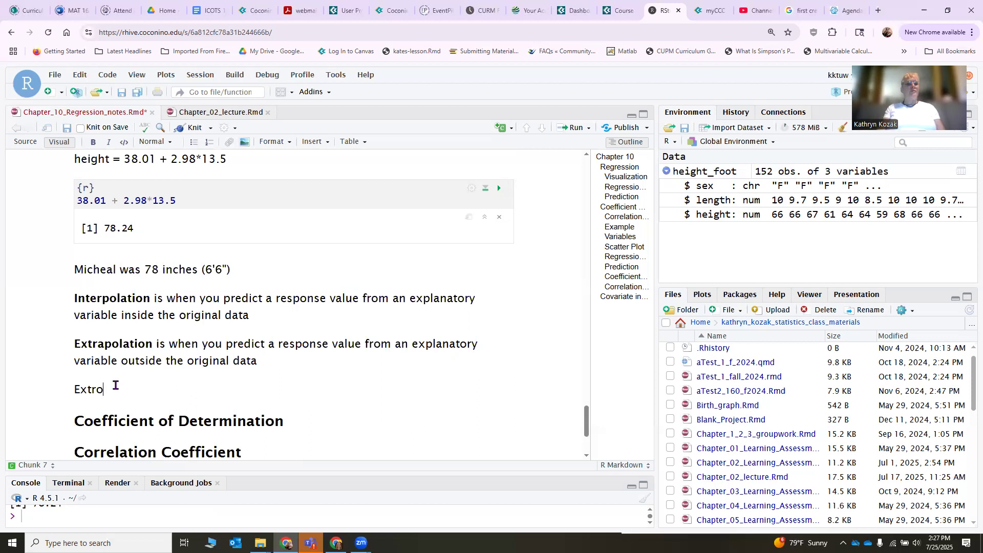
key("BackSpace")
type("apolation is")
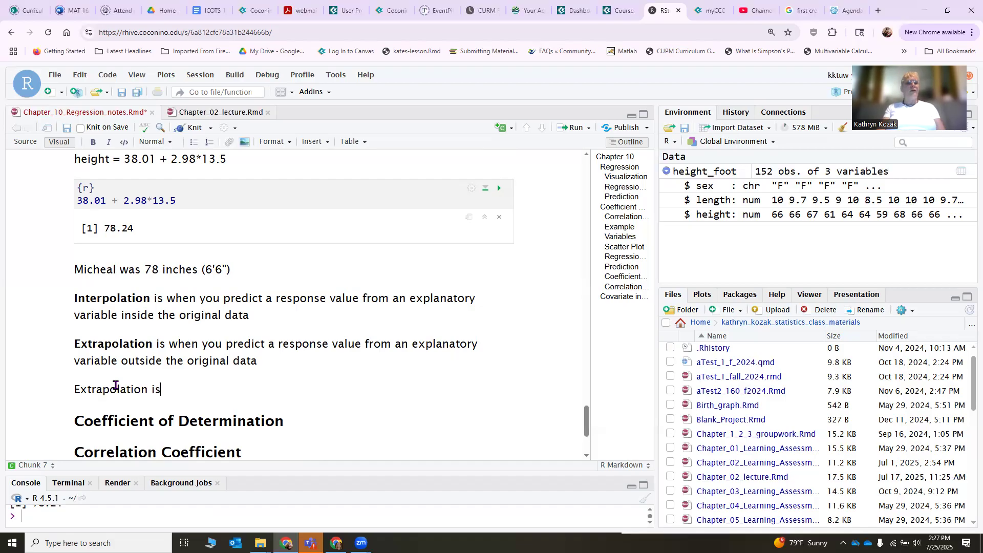
type(" in")
type("e")
type("rin")
key("BackSpace")
key("BackSpace")
type("ently worse at")
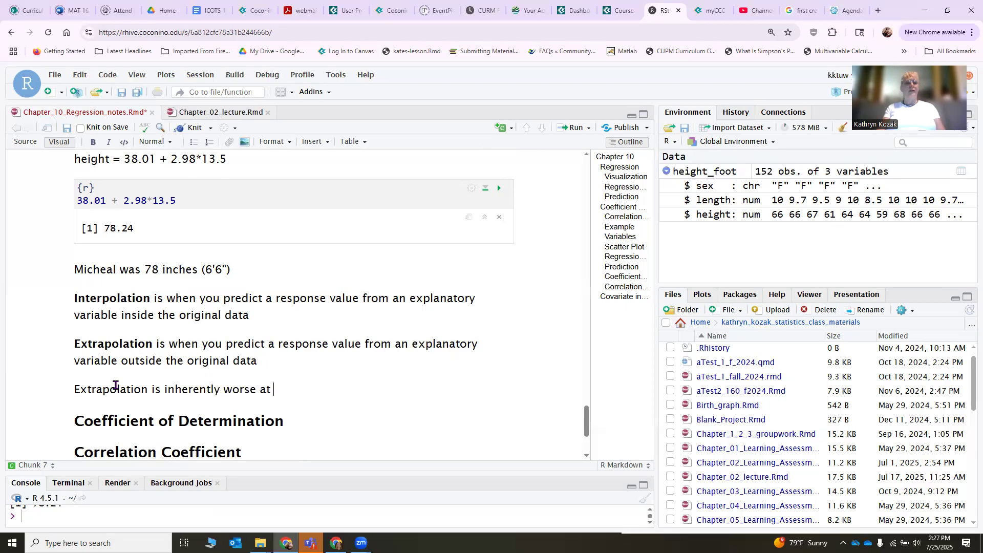
type(" predicting.")
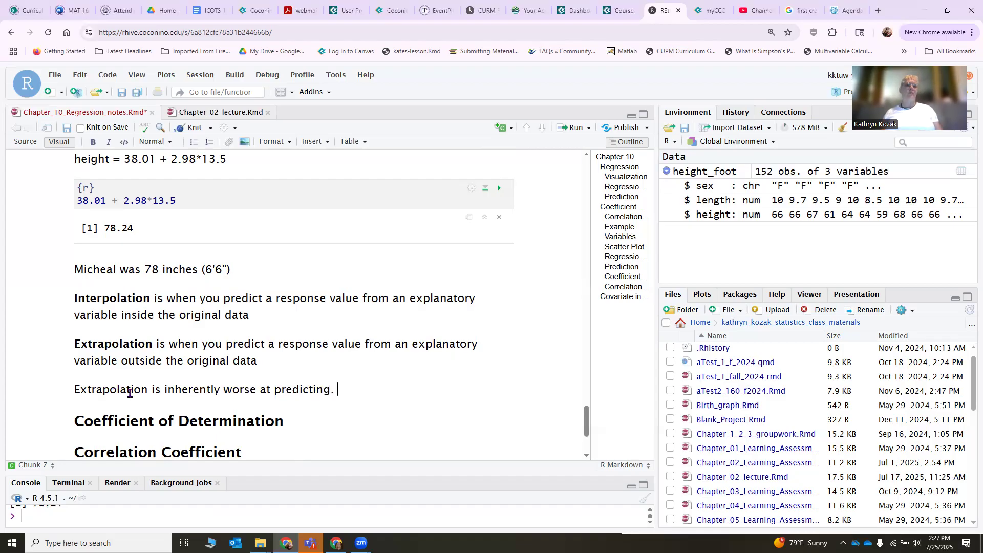
Insert an empty R code chunk on a new line under the regression example's Coefficient of Determination heading.
left_click(317, 422)
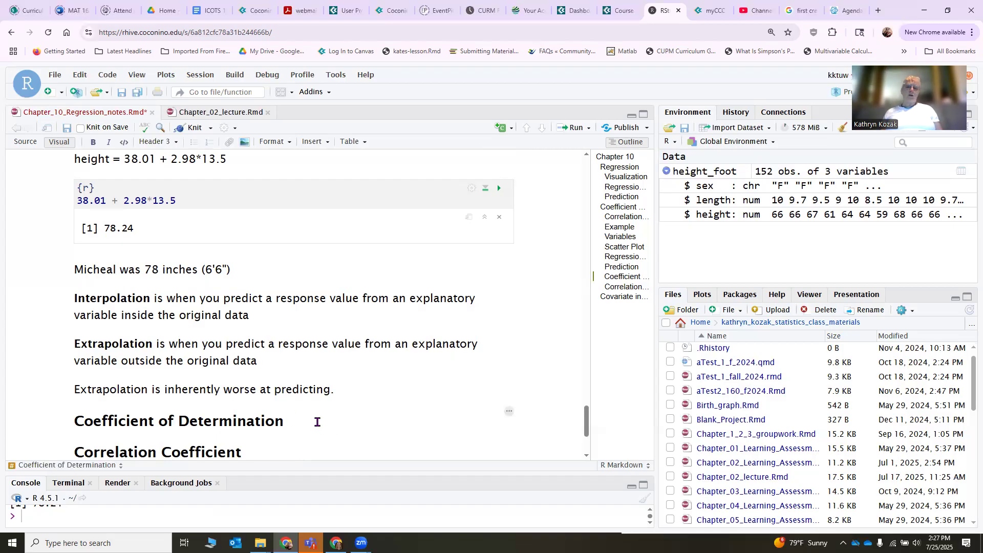
key("Return")
scroll(382, 313, "up", 10)
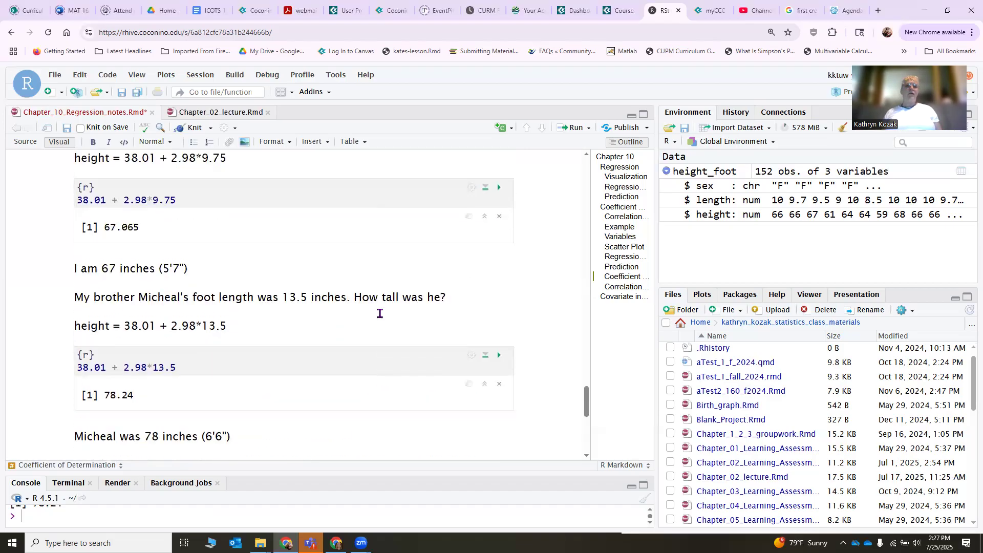
scroll(323, 328, "up", 2)
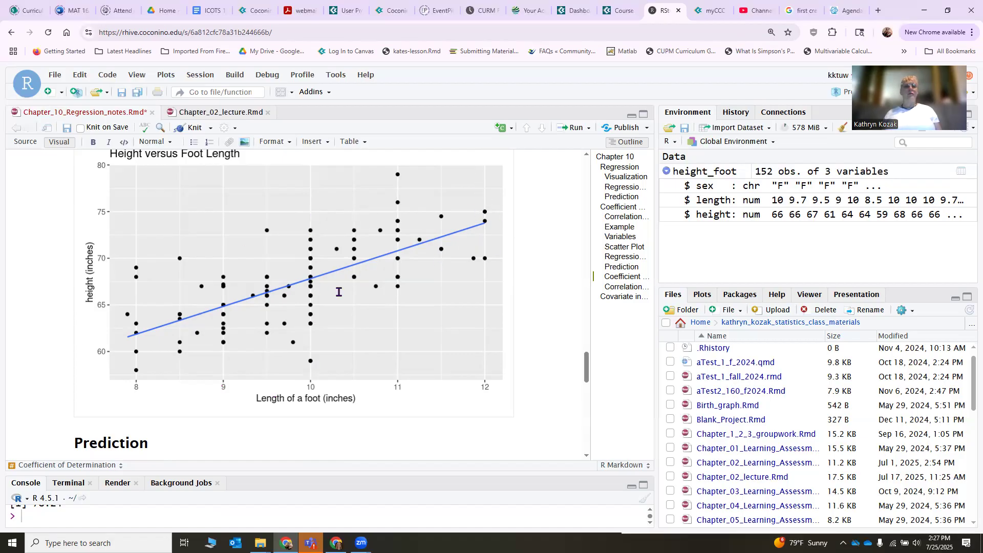
scroll(287, 302, "down", 10)
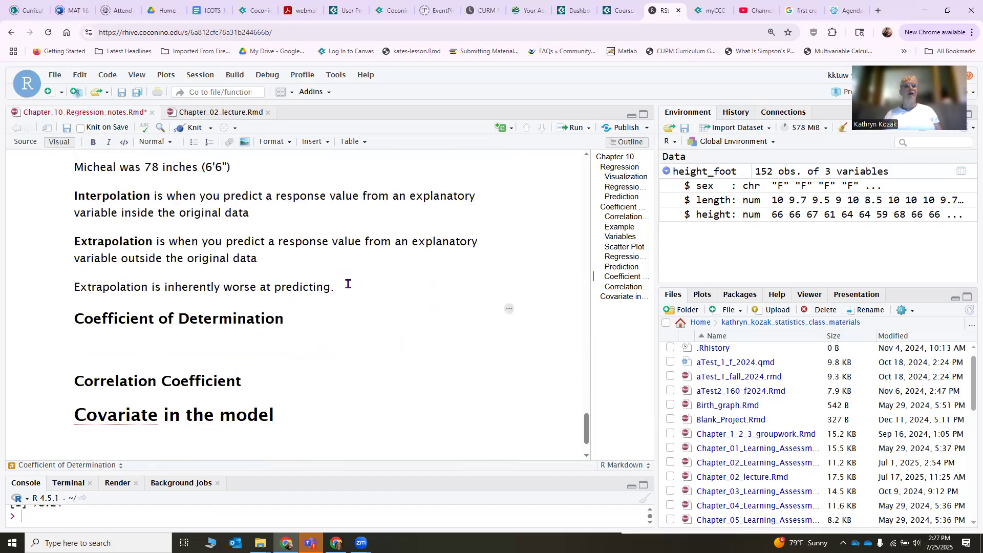
left_click(504, 128)
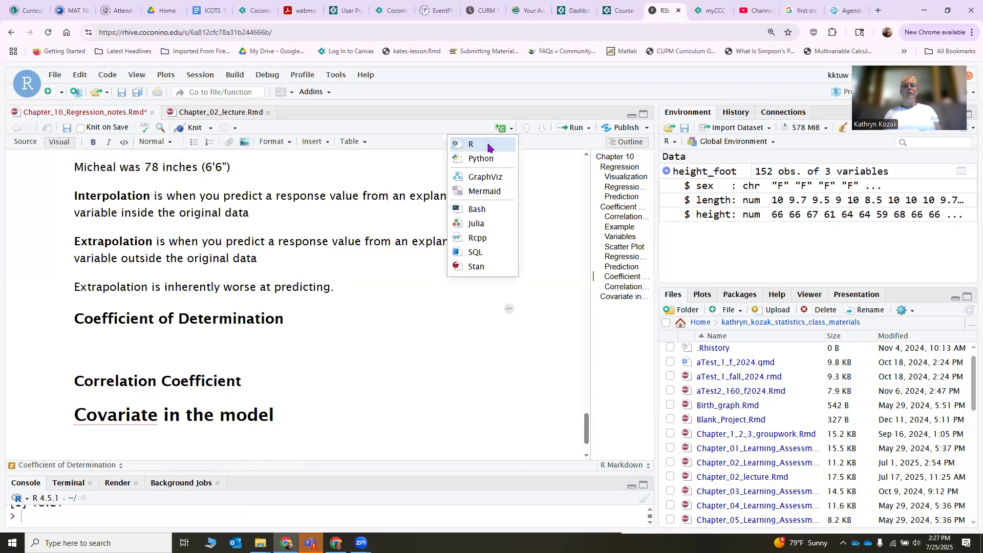
left_click(488, 145)
Copy the code lm(height~length, data=height_foot) from the Regression Equation chunk for use in the Coefficient of Determination chunk.
scroll(213, 349, "up", 1)
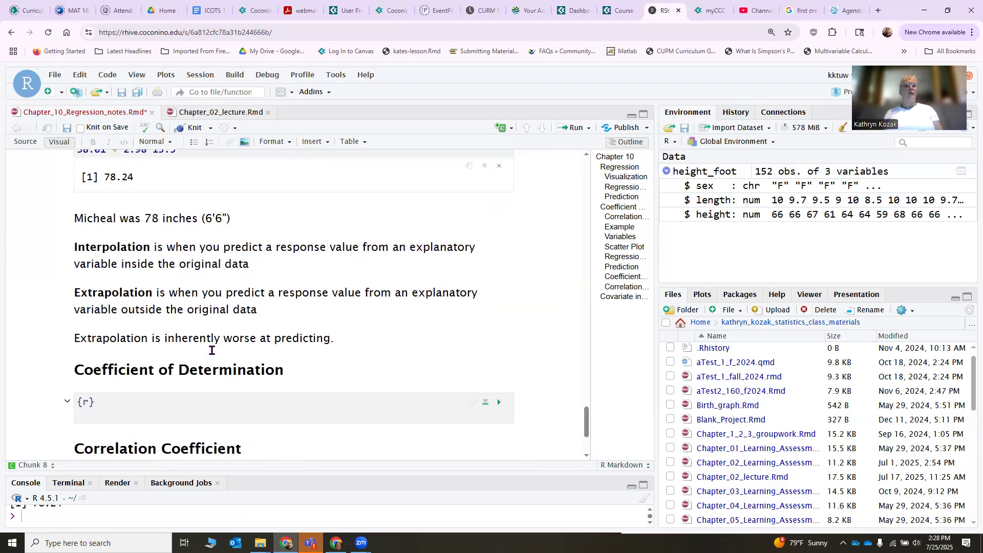
scroll(212, 351, "up", 15)
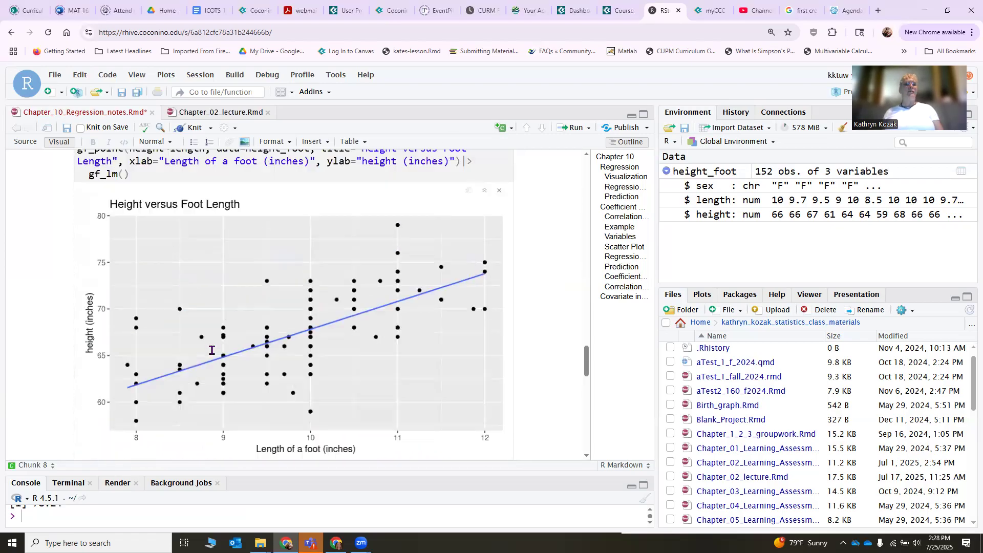
scroll(211, 351, "up", 5)
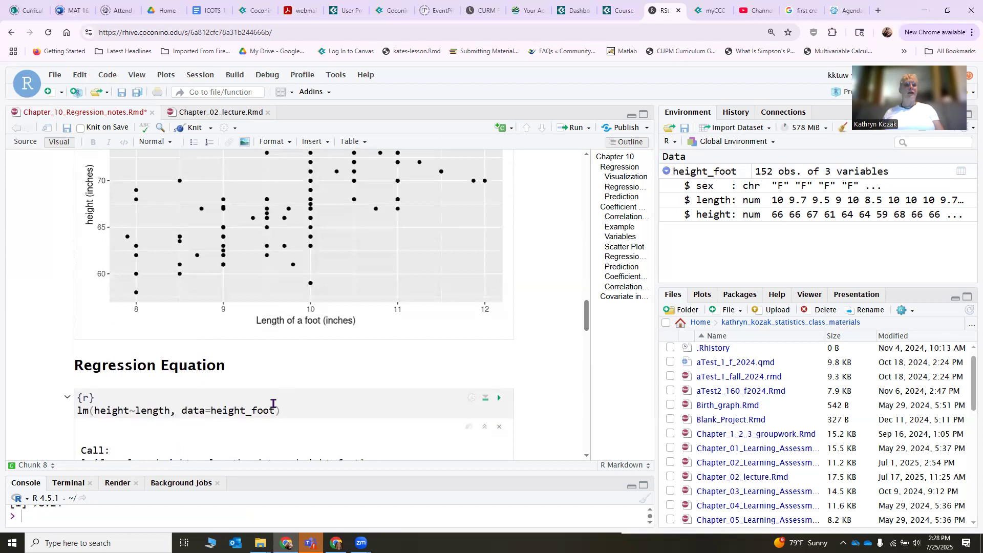
left_click_drag(285, 410, 74, 410)
key("ctrl+c")
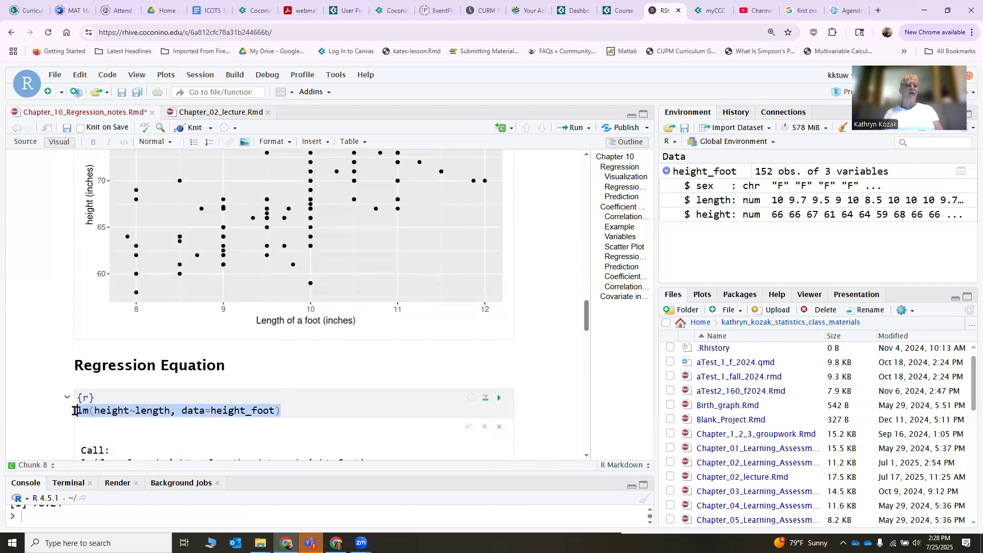
scroll(214, 374, "down", 14)
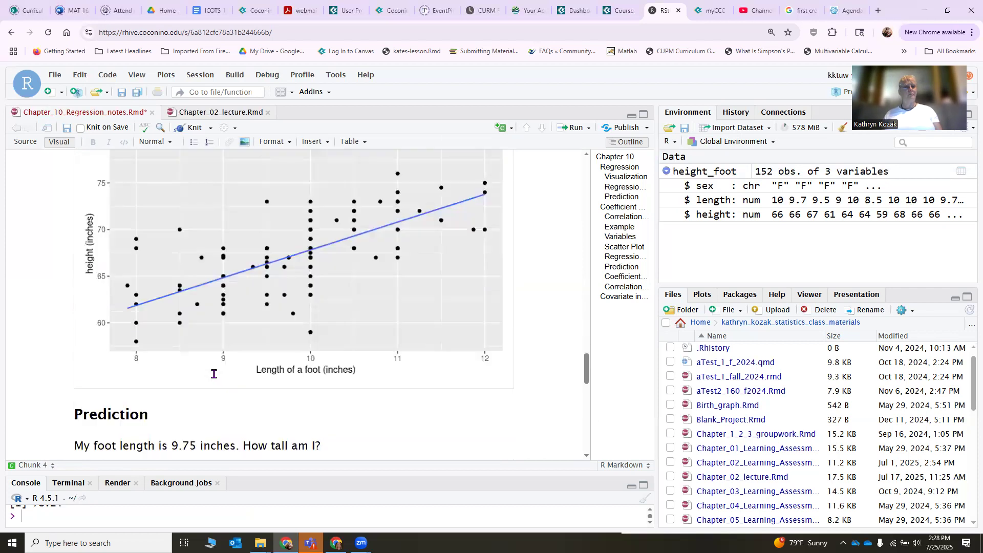
scroll(214, 373, "down", 7)
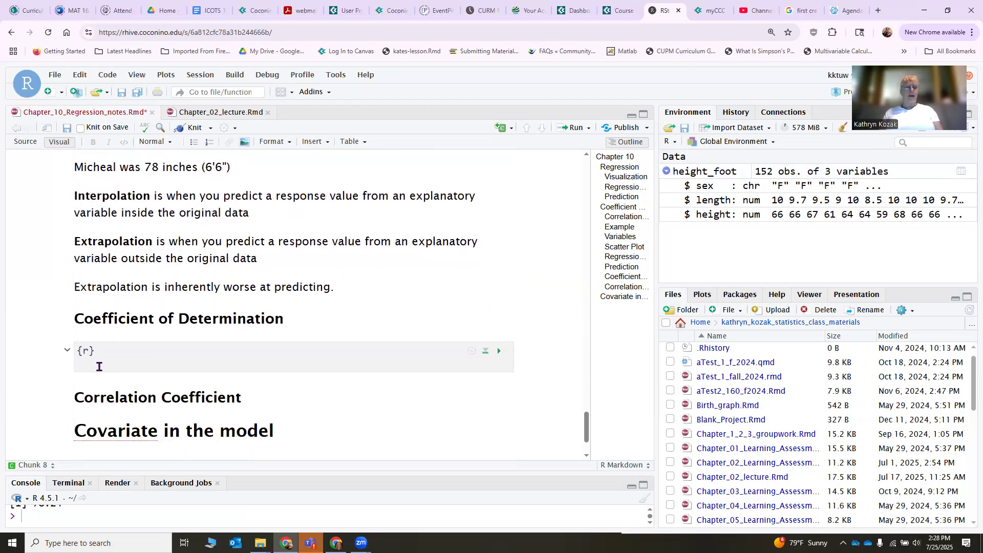
Enter lm_out<-lm(height~length, data=height_foot) in the Coefficient of Determination chunk using the copied code, and run it.
type("lm")
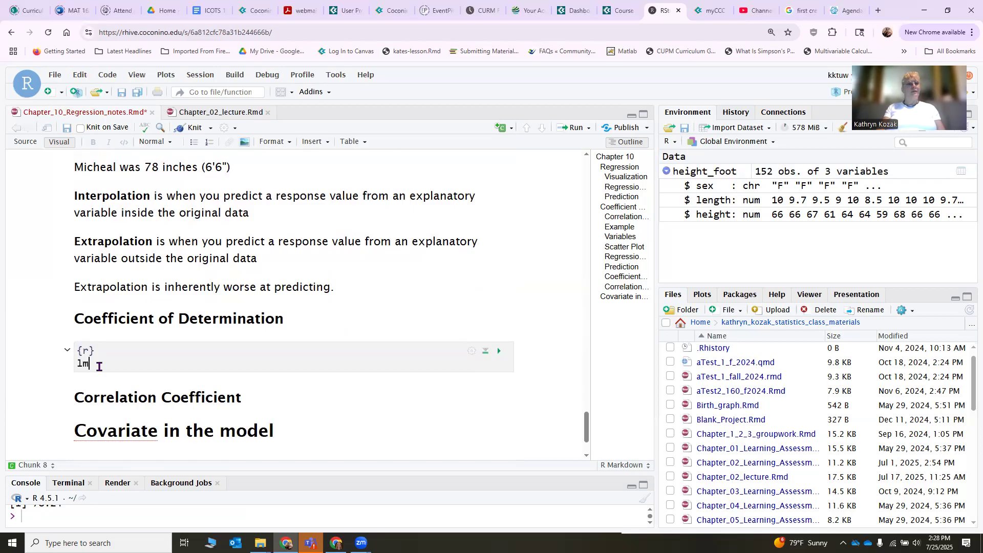
type("_cut<-")
key("ctrl+v")
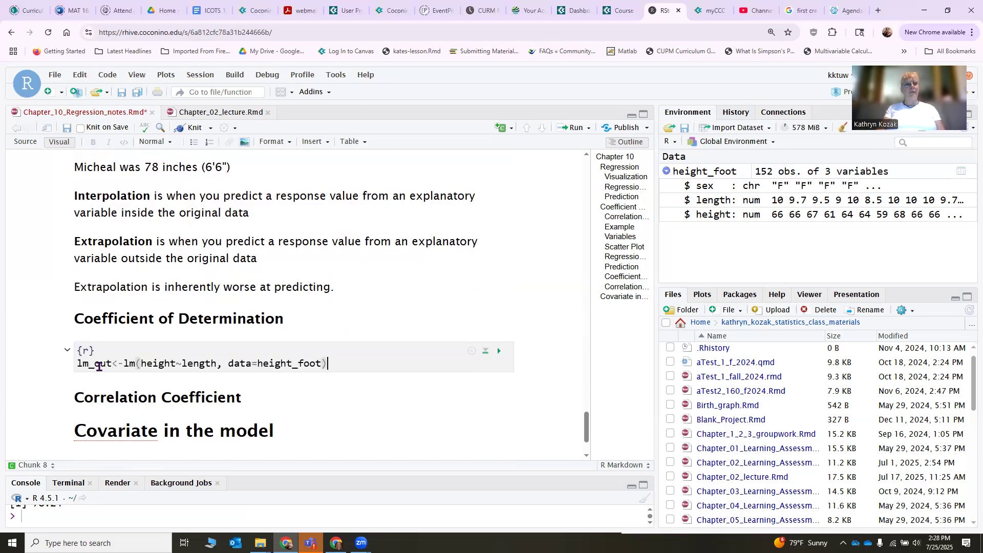
left_click(99, 364)
key("BackSpace")
type("o")
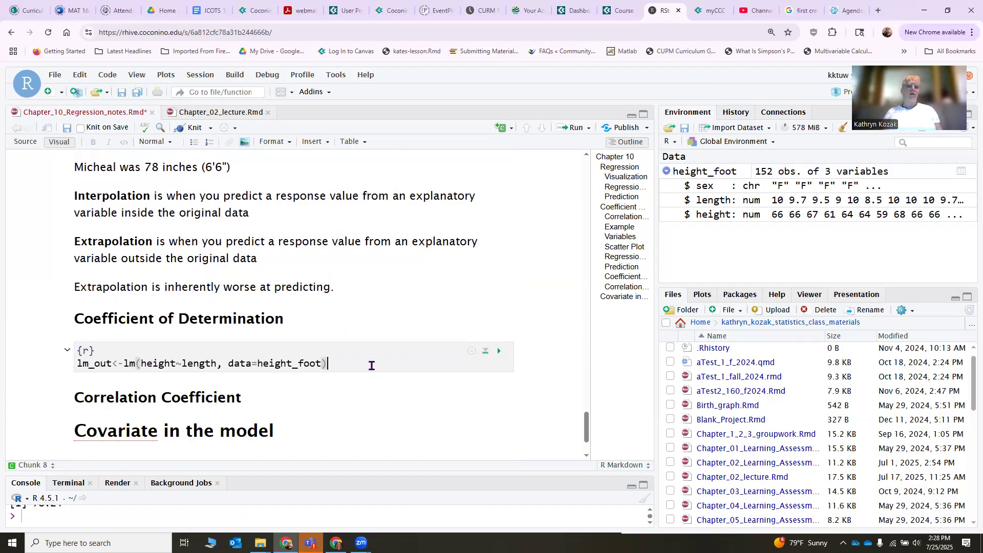
left_click(497, 351)
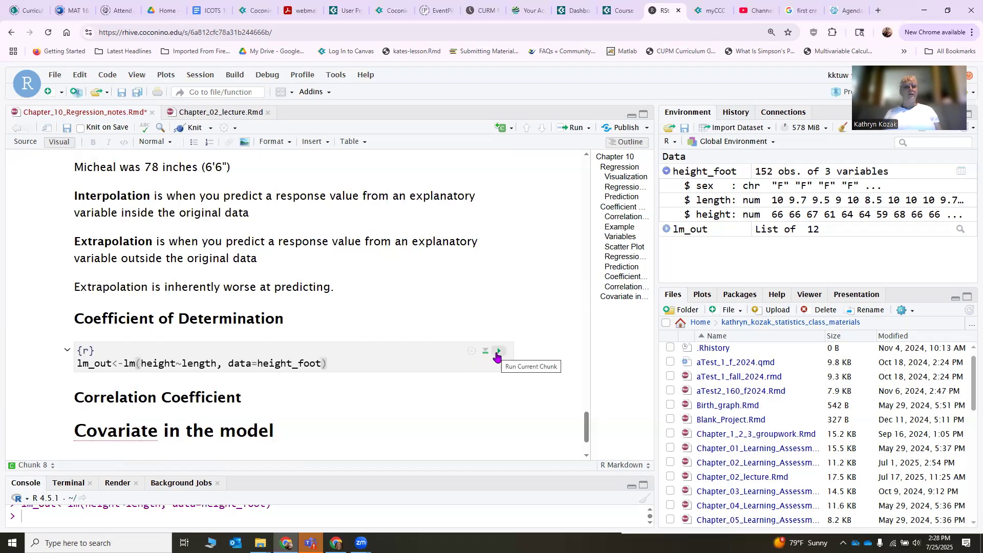
Add the line rsquared(lm_out) below the lm_out assignment and run the chunk.
key("Return")
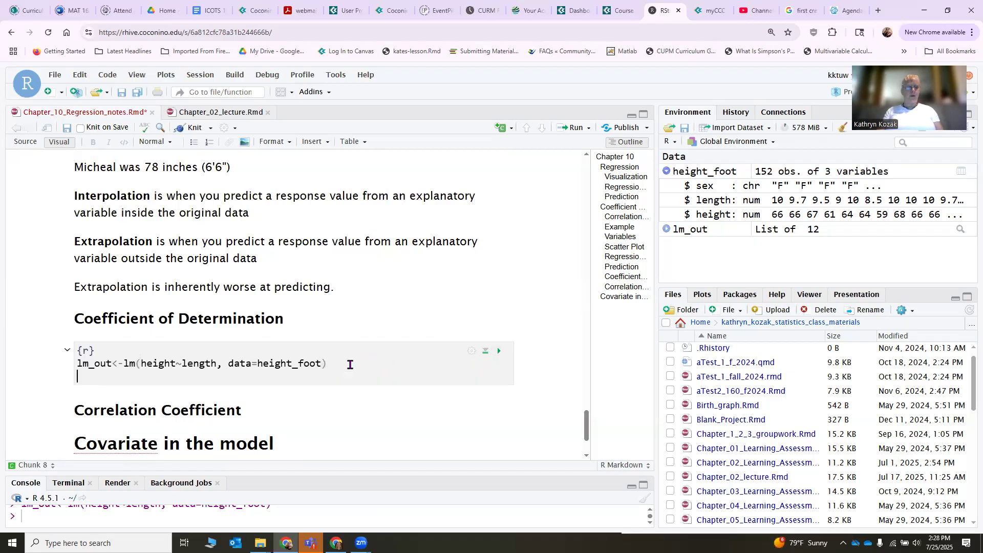
type("rsqua")
key("Tab")
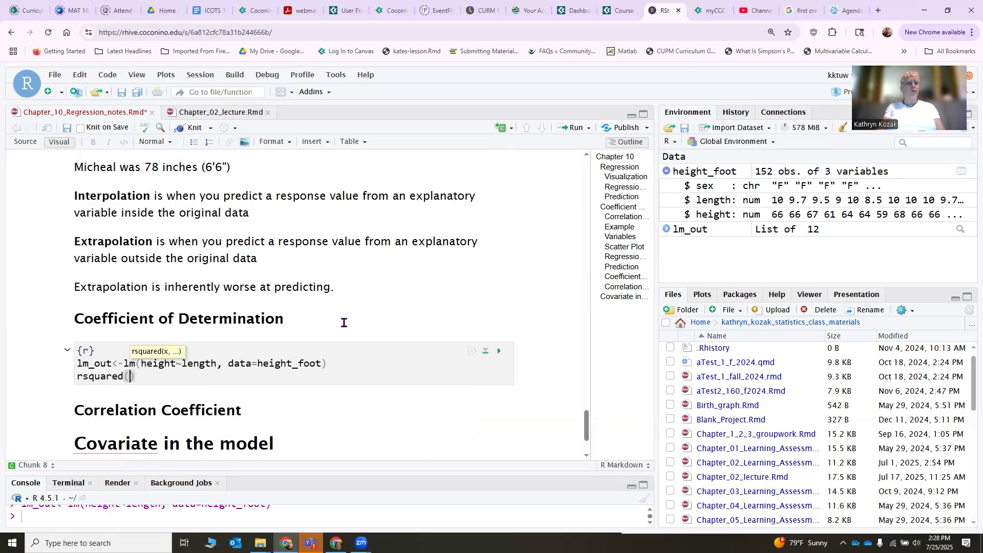
type("lm_out")
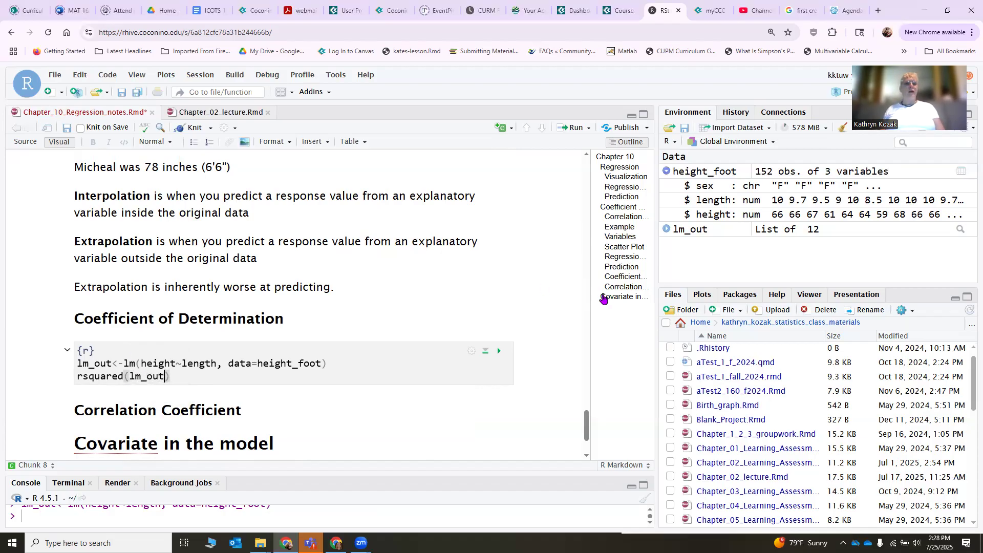
left_click(500, 352)
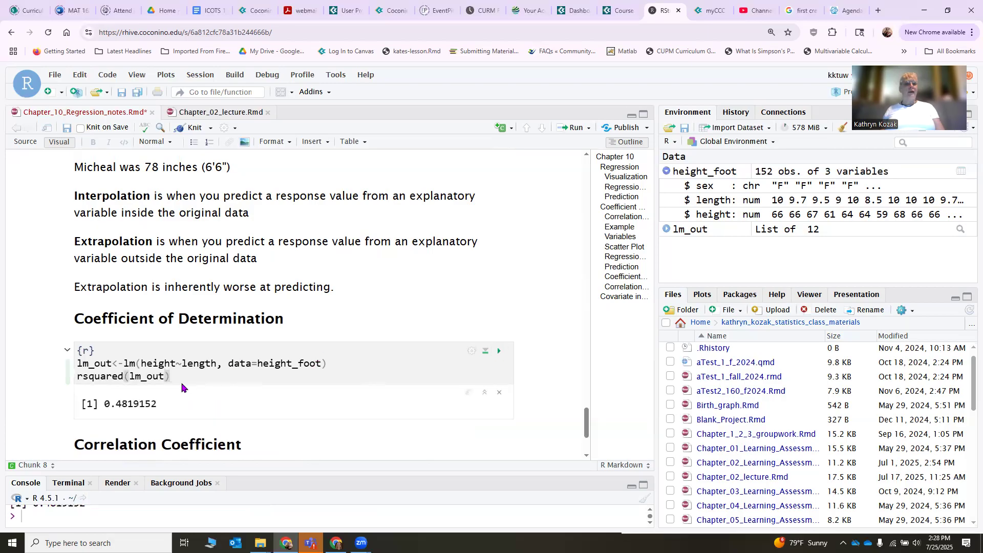
Write "48.2% of the variability in height is explained by foot length." on a new line below the rsquared output.
scroll(154, 382, "down", 1)
left_click(74, 387)
key("Return")
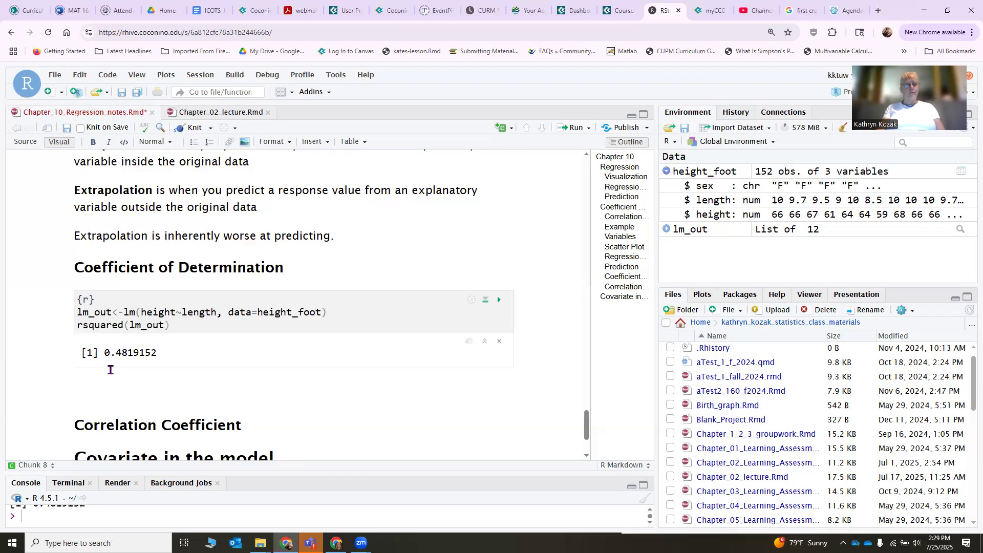
type("48.2% of the variability in height is explained by")
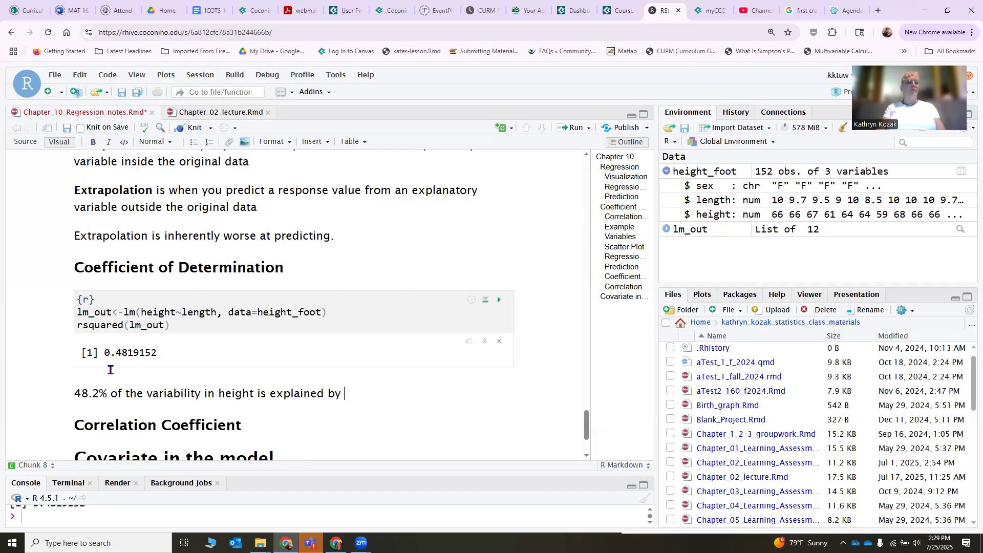
type(" foot length.")
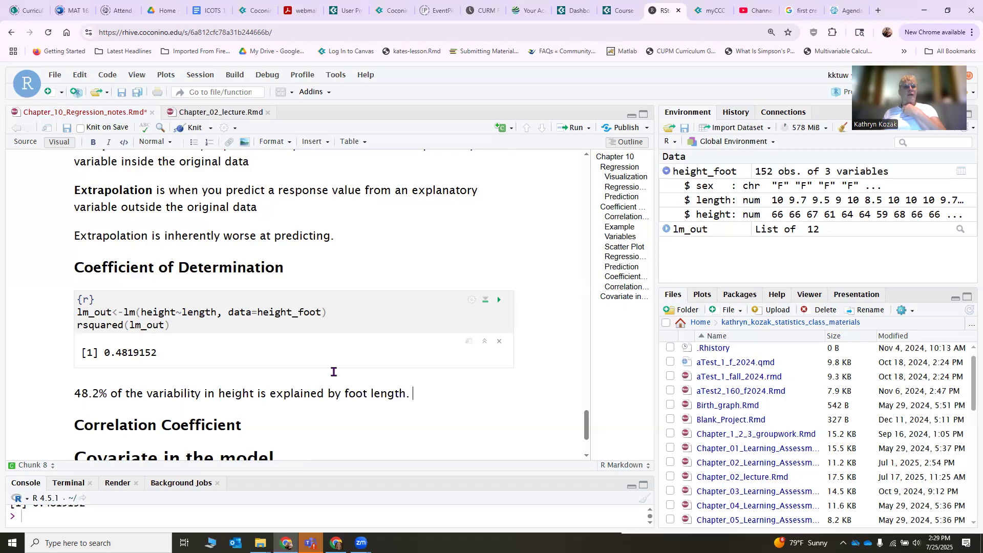
Insert an empty R code chunk on a new line under the regression example's Correlation Coefficient heading.
scroll(334, 372, "up", 15)
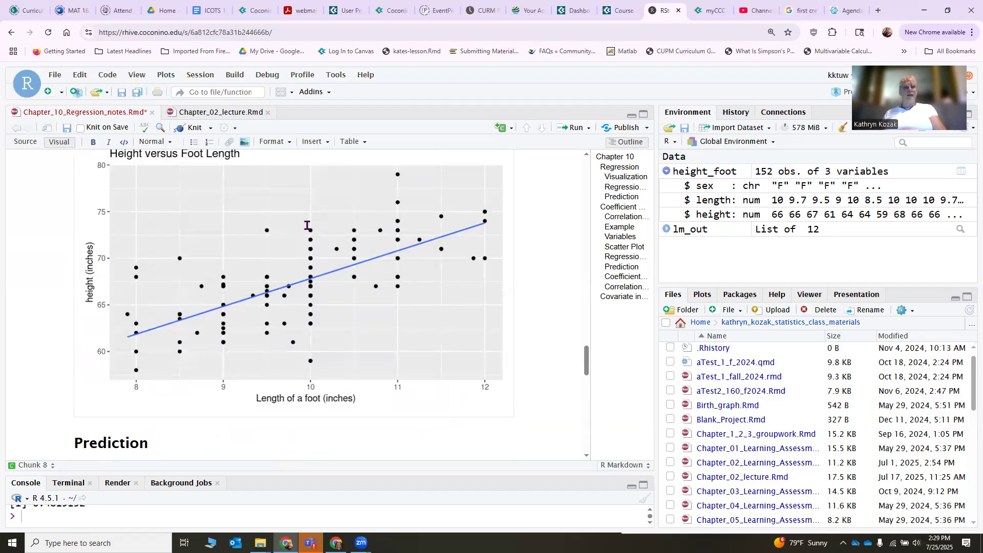
scroll(294, 356, "down", 10)
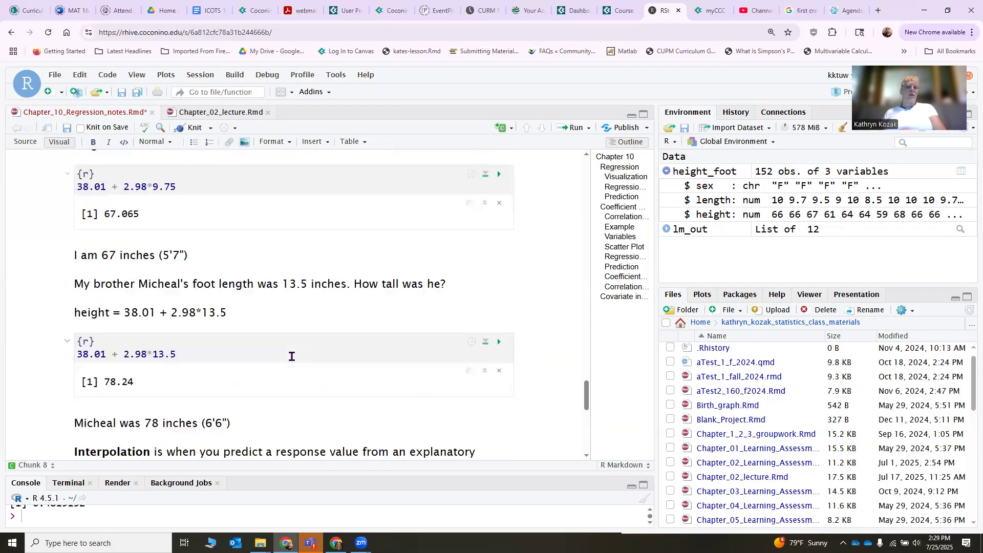
scroll(291, 355, "down", 5)
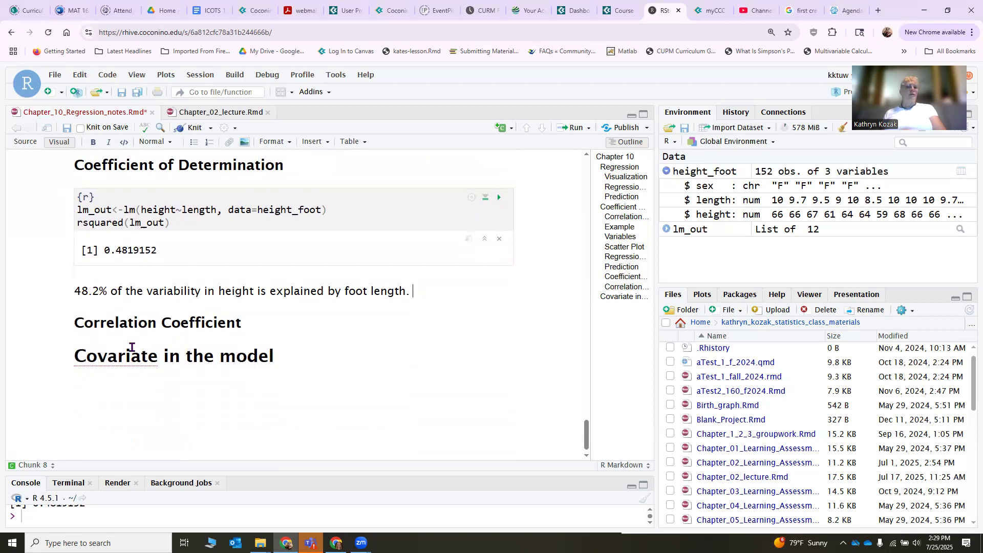
left_click(261, 324)
key("Return")
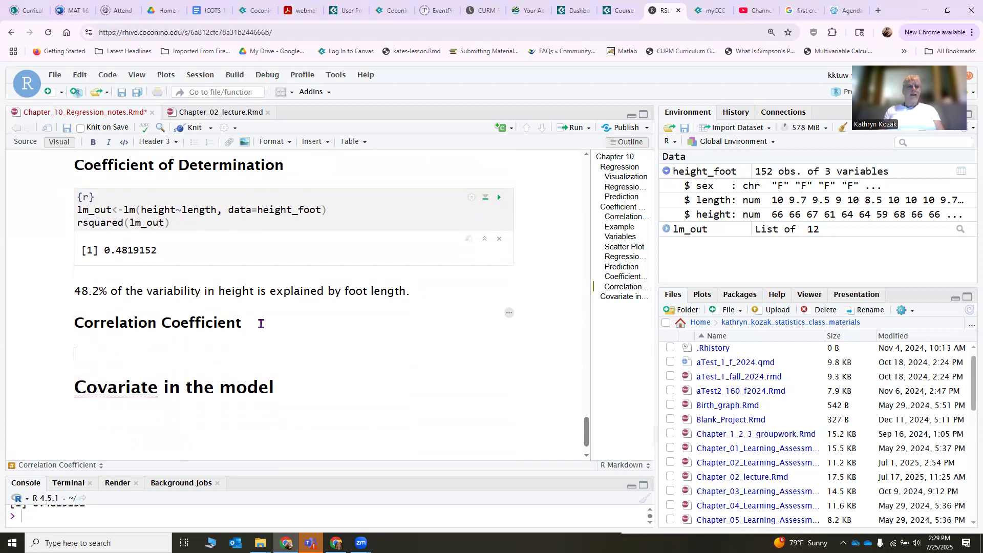
left_click(499, 131)
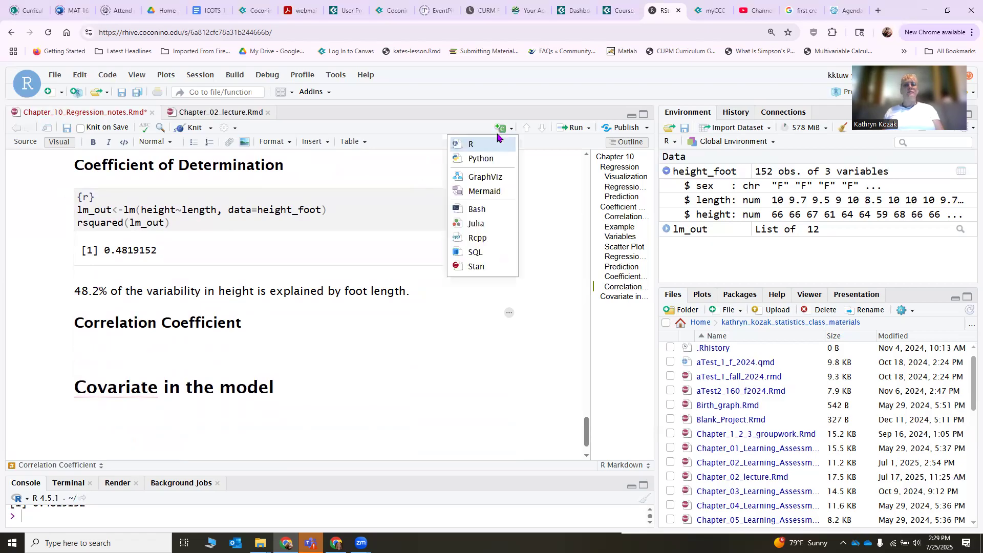
left_click(489, 145)
Enter cor(height, length, data=height_foot) in the Correlation Coefficient chunk and run it.
type("cor(")
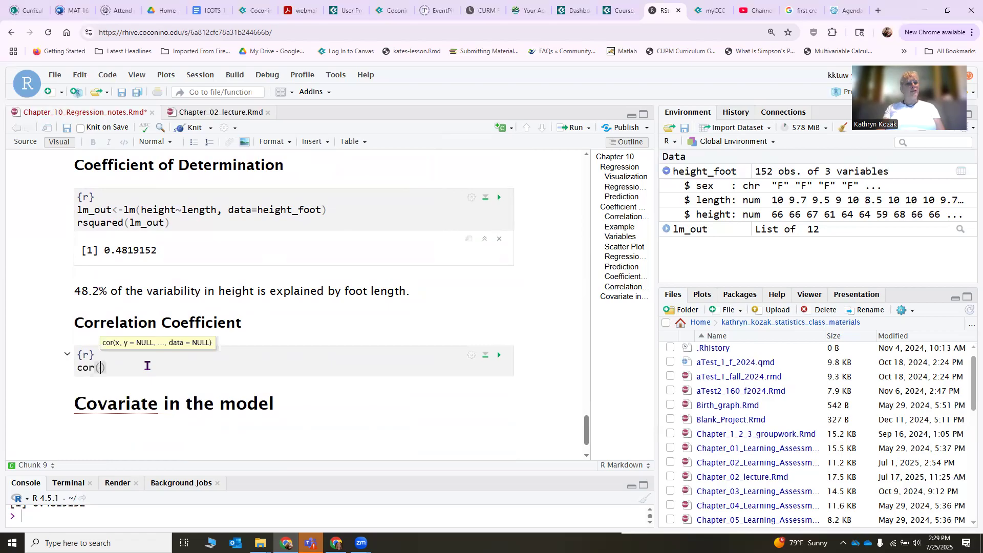
type("heigh")
type("t, leng")
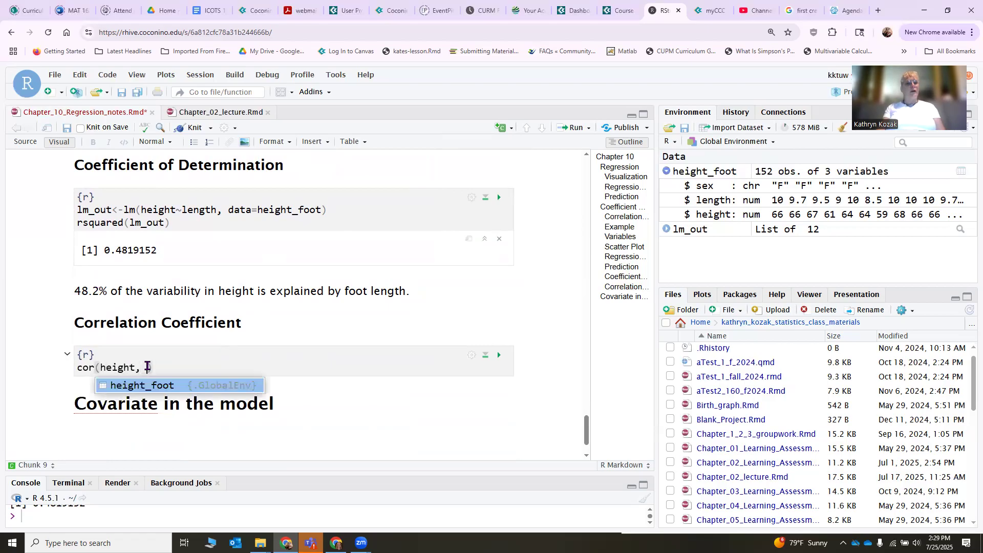
type("th, data=")
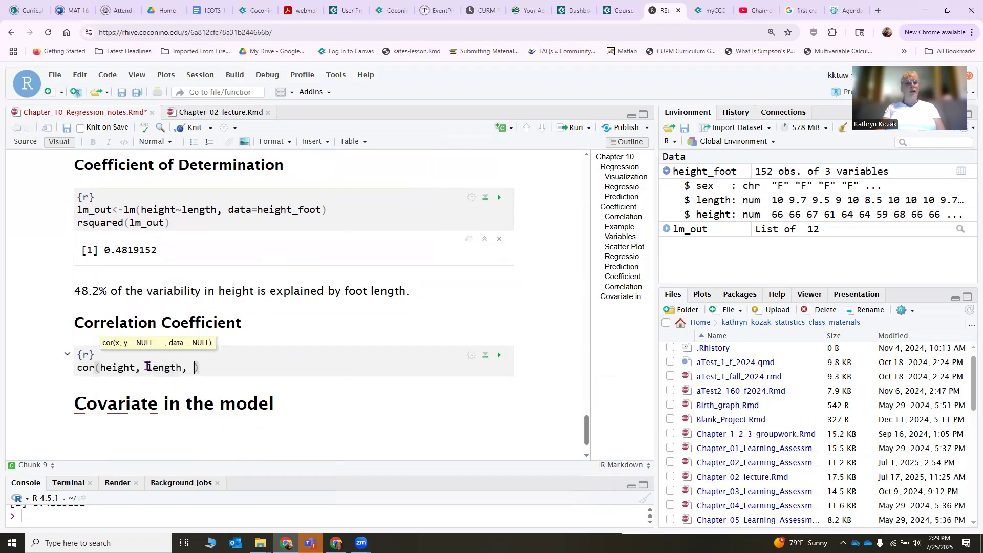
type("heig")
key("Tab")
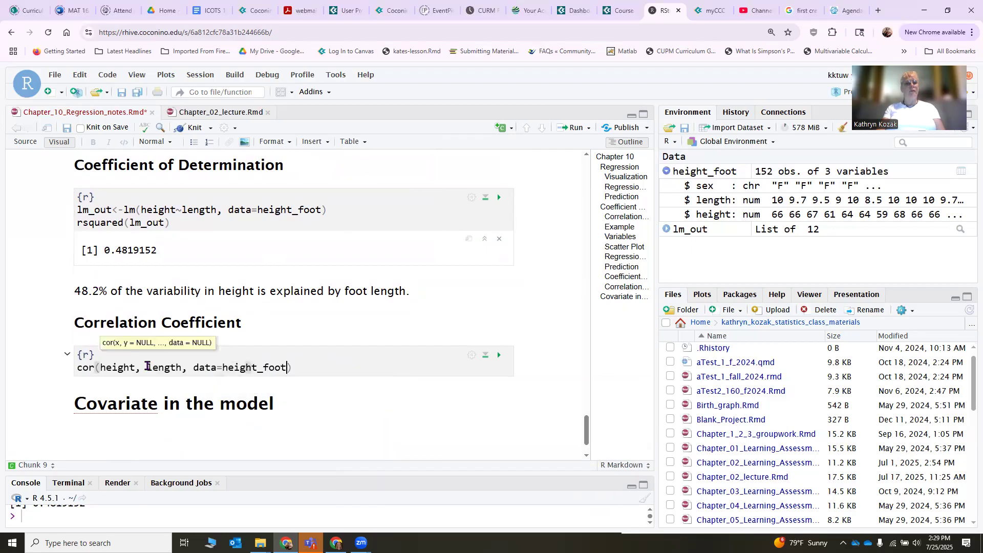
left_click(499, 355)
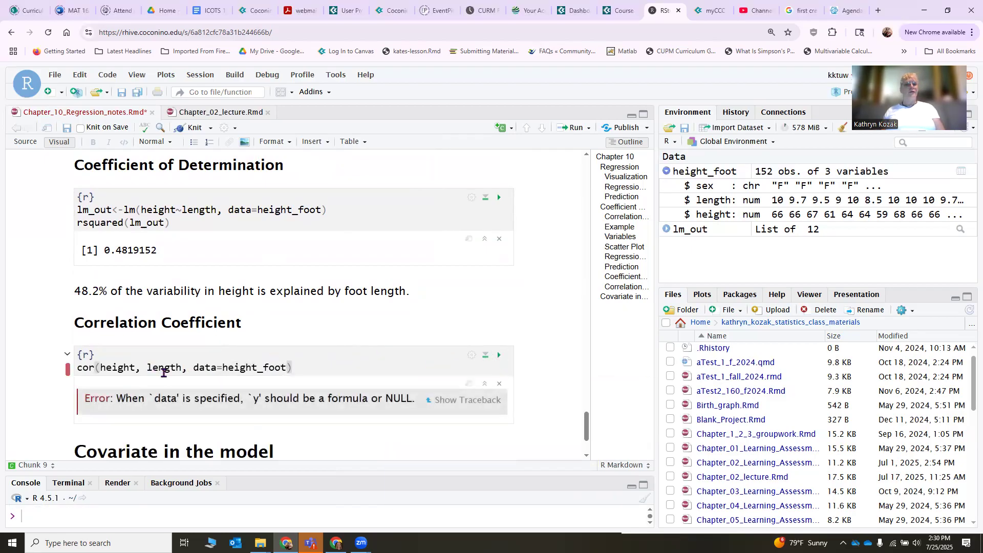
Rewrite the arguments as a formula so the code reads cor(height~length, data=height_foot), and rerun the chunk.
left_click(142, 368)
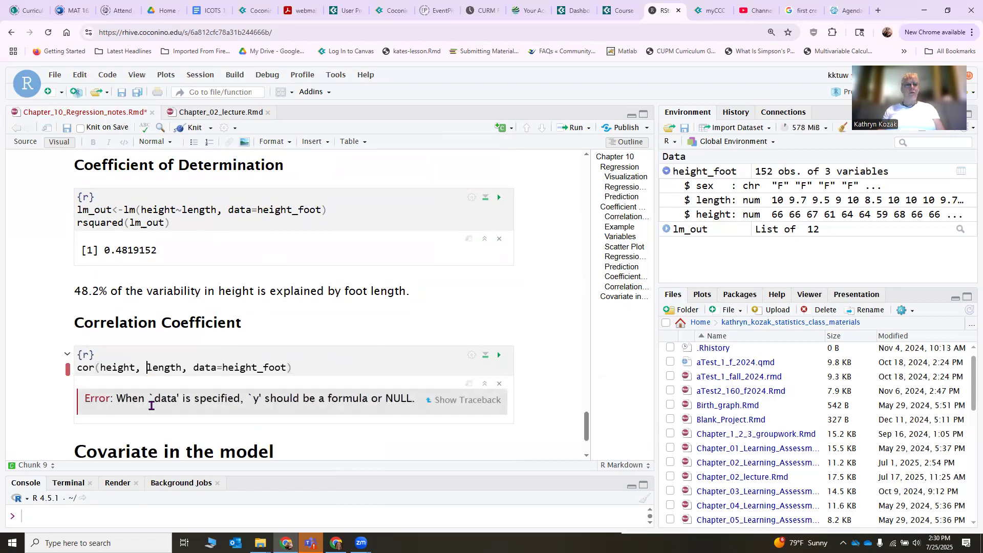
key("BackSpace")
key("BackSpace")
type("~")
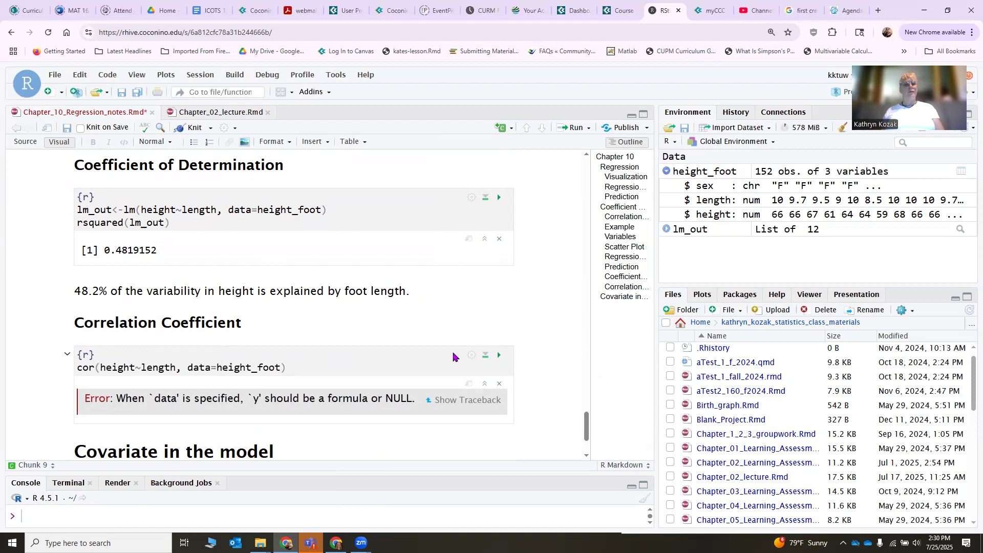
left_click(500, 355)
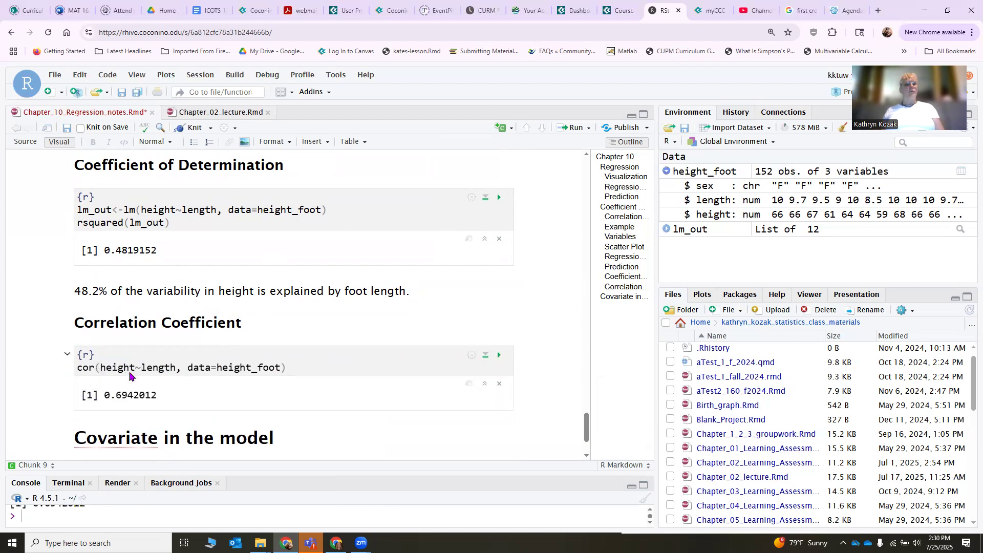
Write "Moderate positive correlation." on a new line between the correlation output and the Covariate in the model heading.
scroll(163, 382, "down", 2)
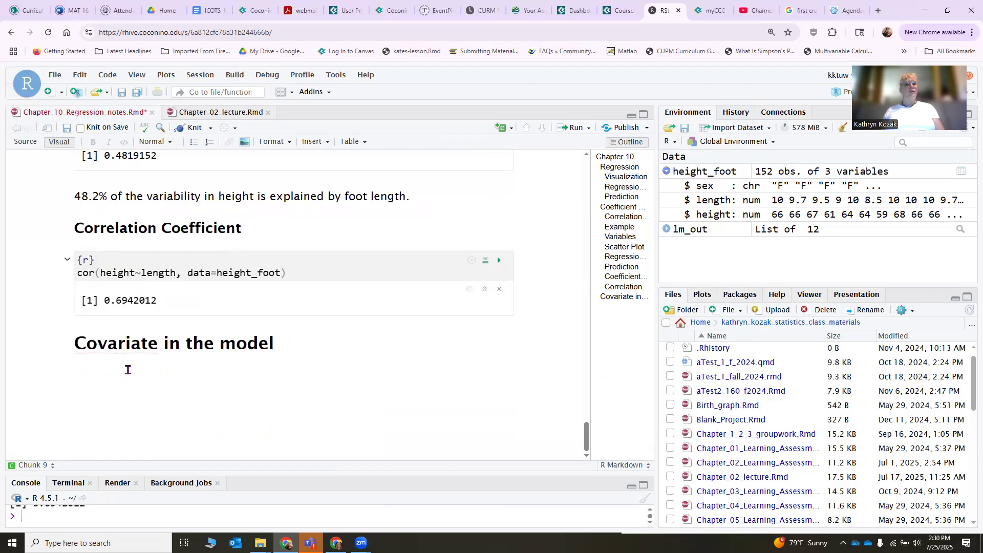
left_click(76, 342)
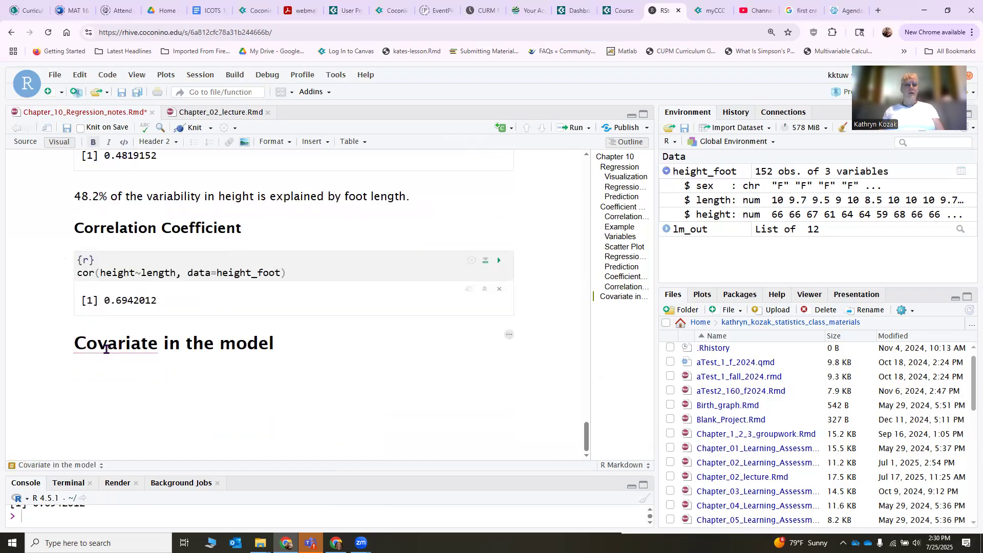
key("Return")
left_click(106, 349)
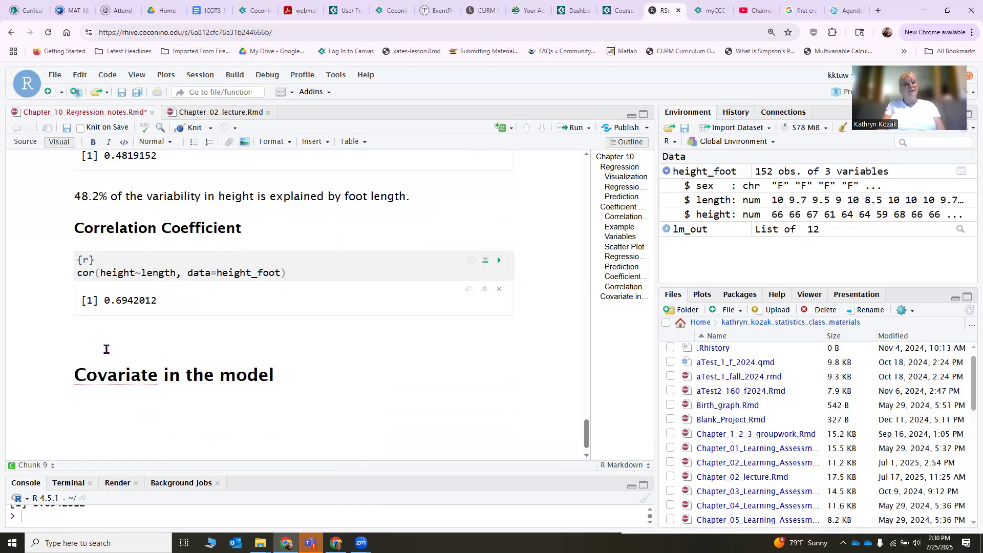
type("Moderate correlation")
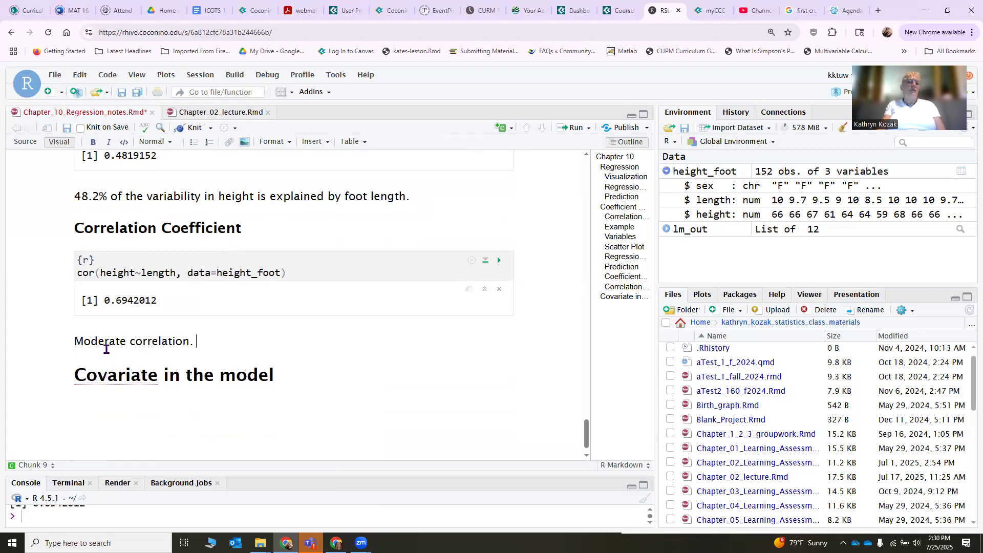
type(".")
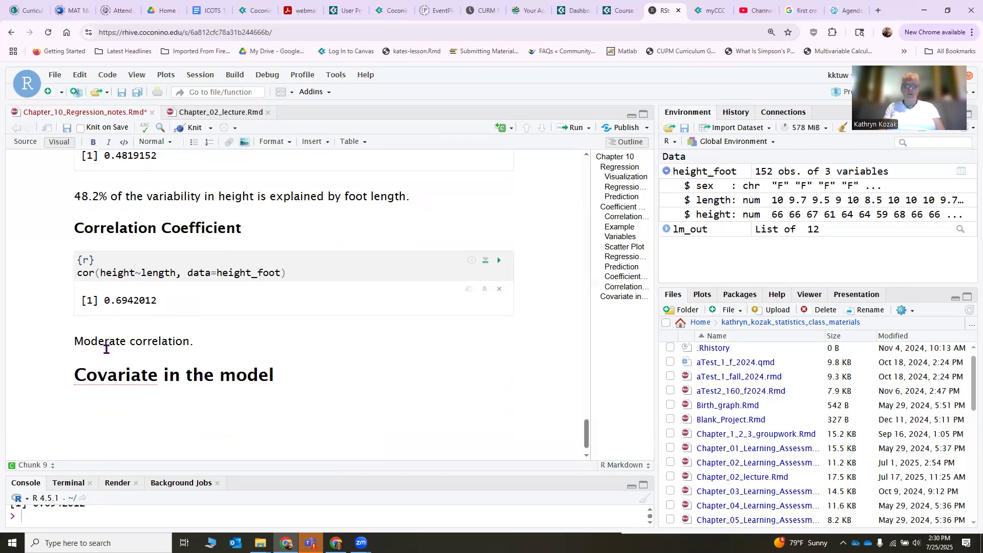
key("Down")
key("Down")
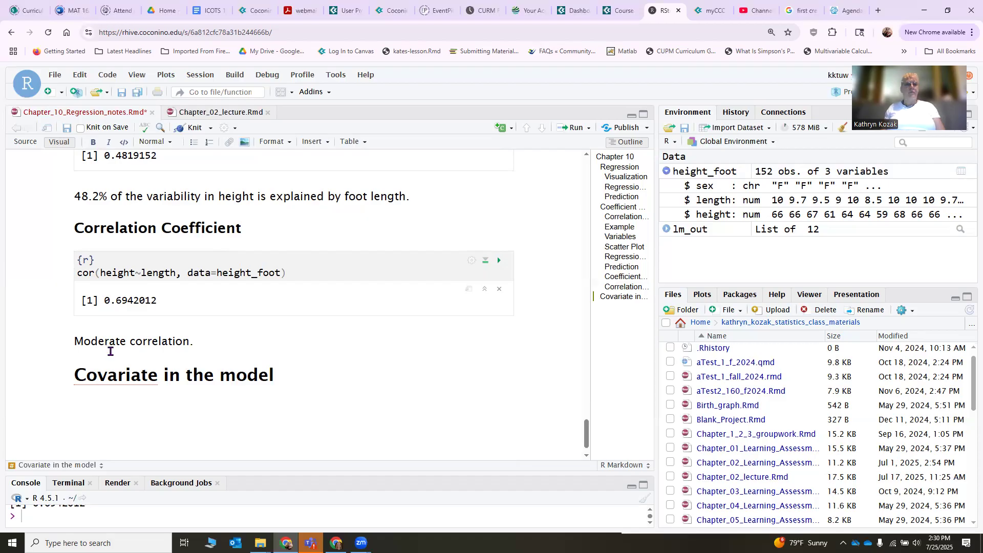
type("positive")
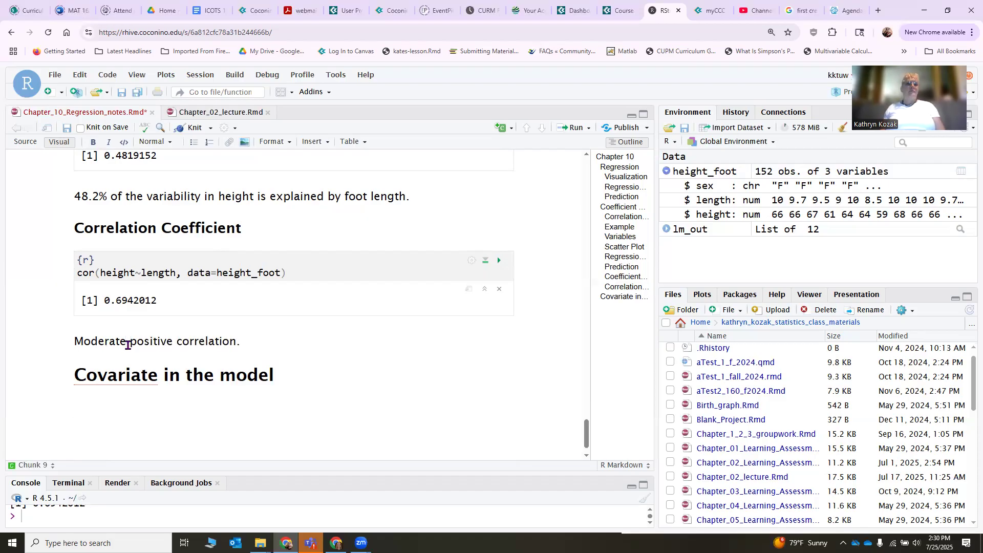
Insert an empty R code chunk on a new line under the Covariate in the model heading.
left_click(290, 373)
key("Return")
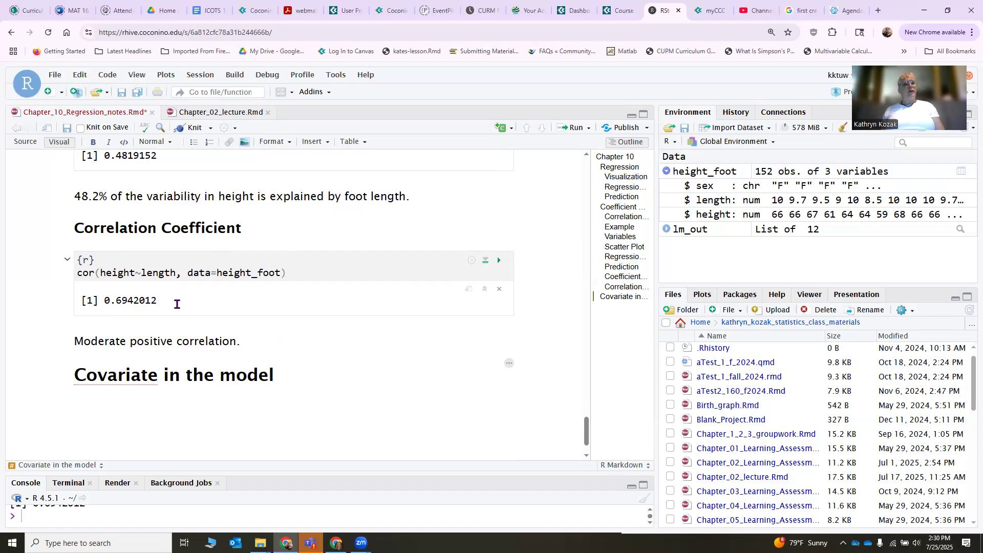
scroll(177, 305, "up", 3)
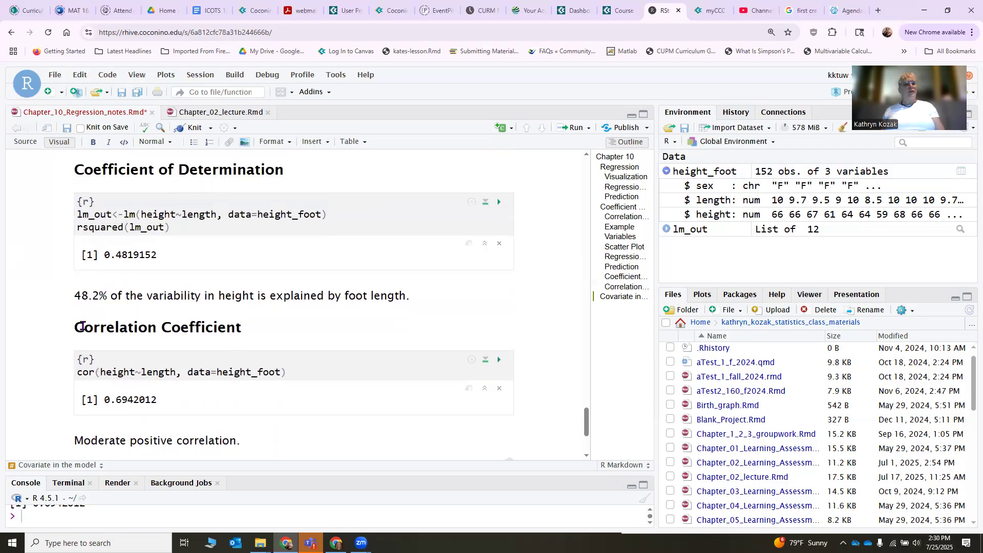
scroll(88, 366, "down", 3)
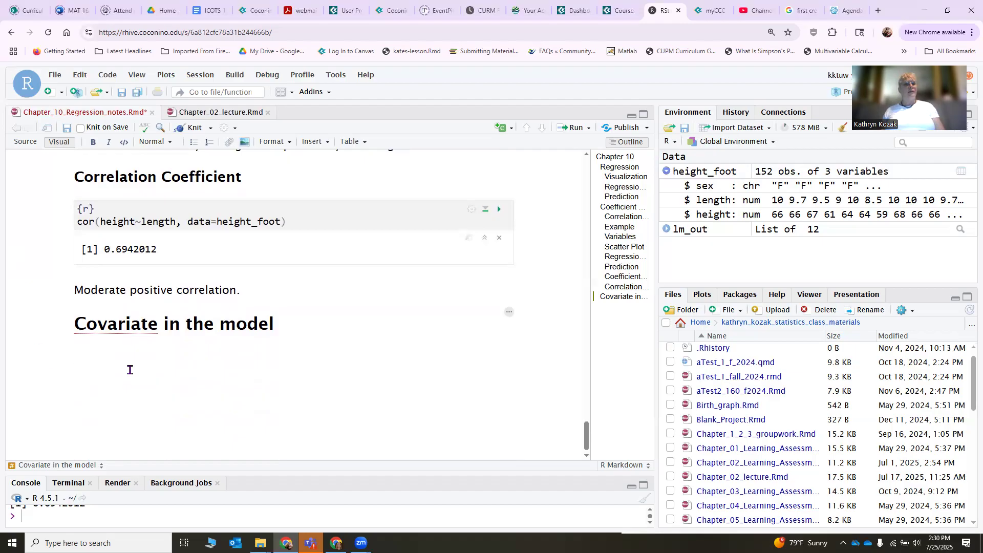
left_click(502, 131)
left_click(486, 147)
Copy the gf_point scatter plot code, without the gf_lm part, from the Regression Equation section into the Covariate in the model chunk.
scroll(278, 338, "up", 10)
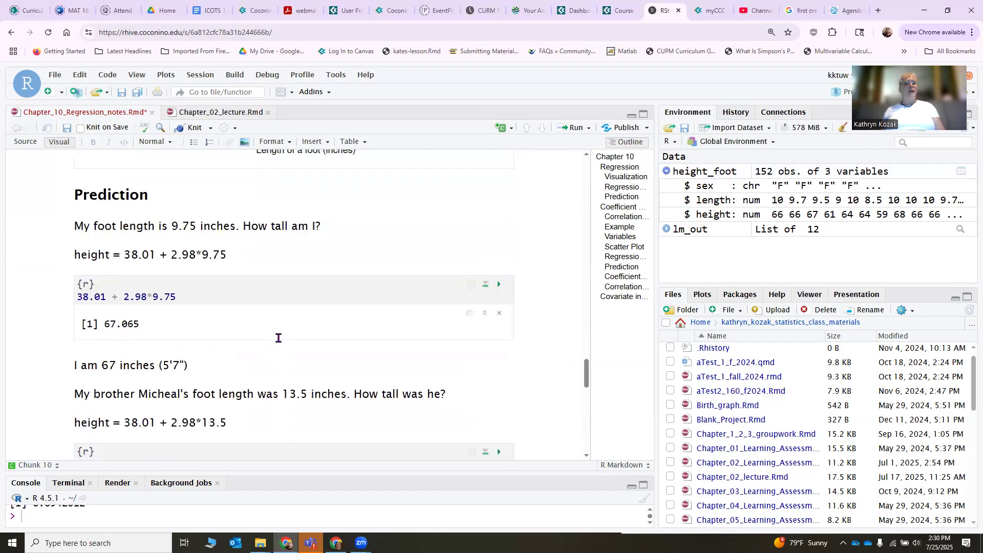
scroll(278, 338, "up", 10)
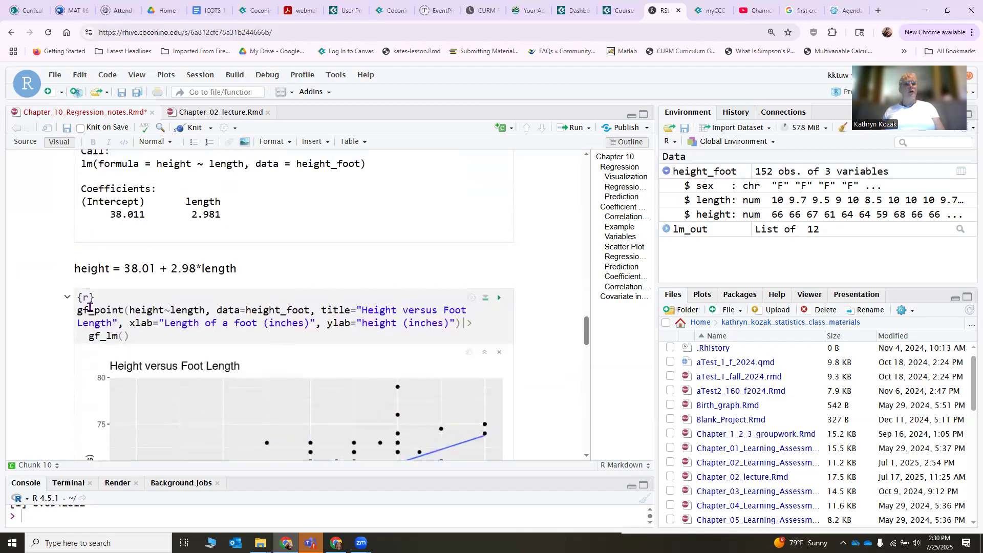
left_click_drag(78, 310, 460, 324)
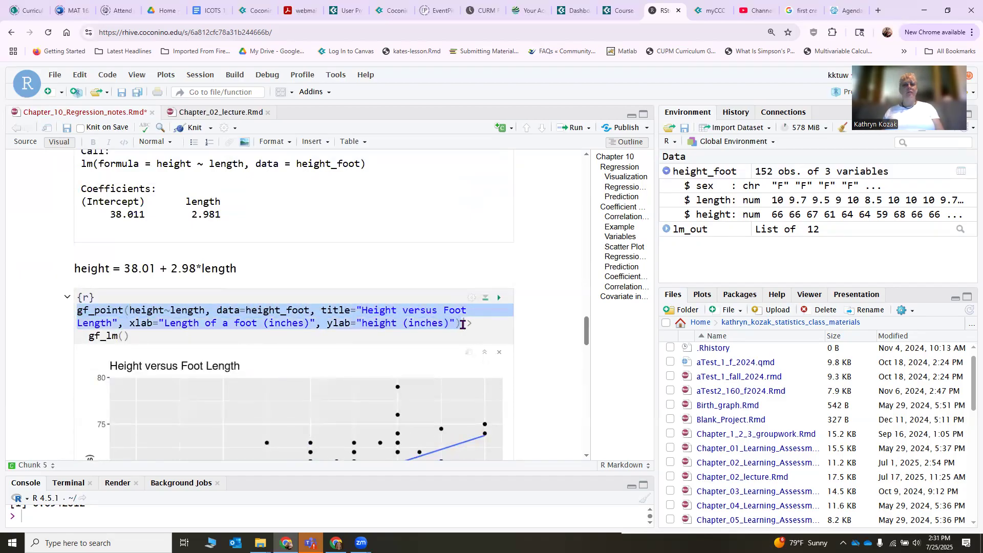
scroll(336, 342, "down", 20)
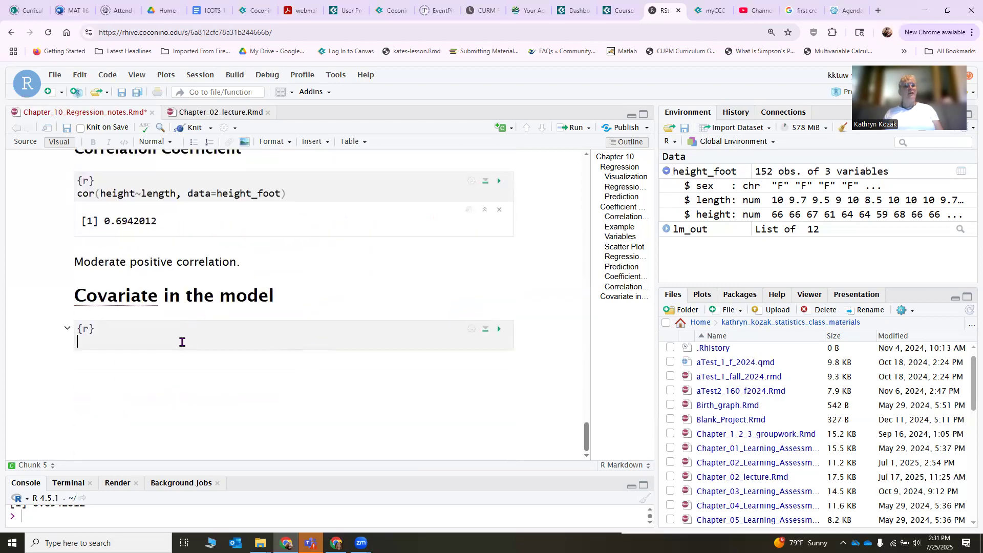
type("gf_point(height~length, data=height_foot, title=\"Height versus Foot Length\", xlab=\"Length of a foot (inches)\", ylab=\"height (inches)\")")
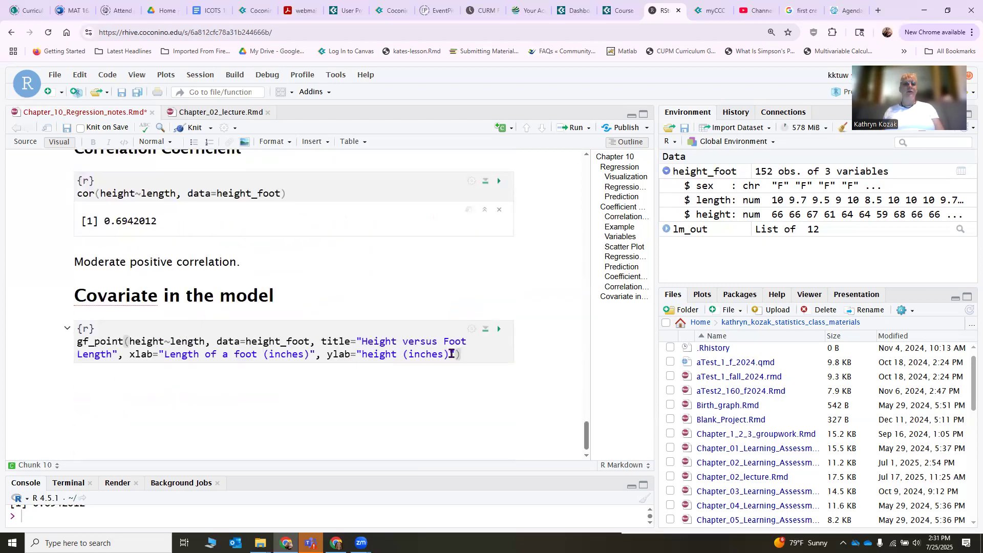
Add the argument color=~sex after the ylab label in the copied gf_point code and run the chunk.
left_click(455, 355)
type(", color=")
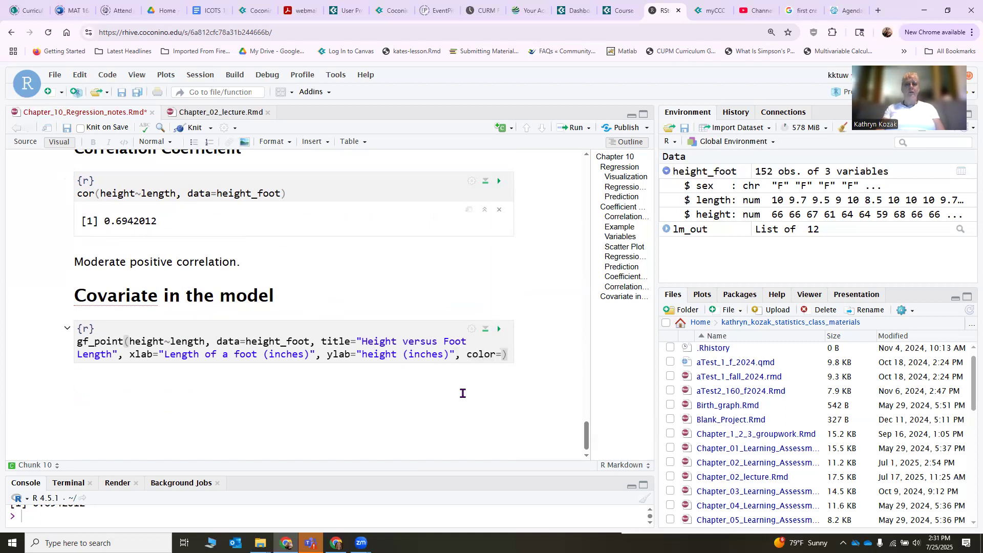
type("~sex")
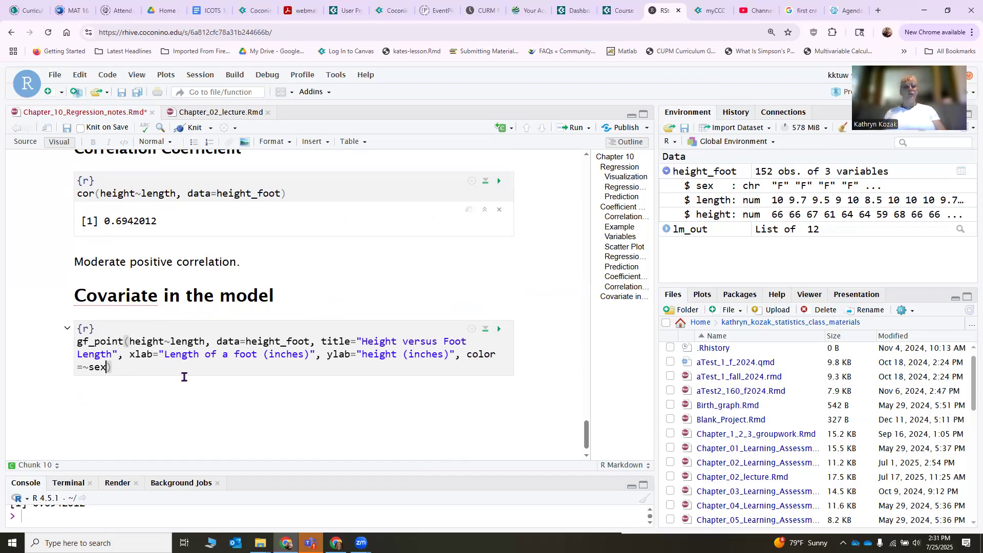
left_click(500, 330)
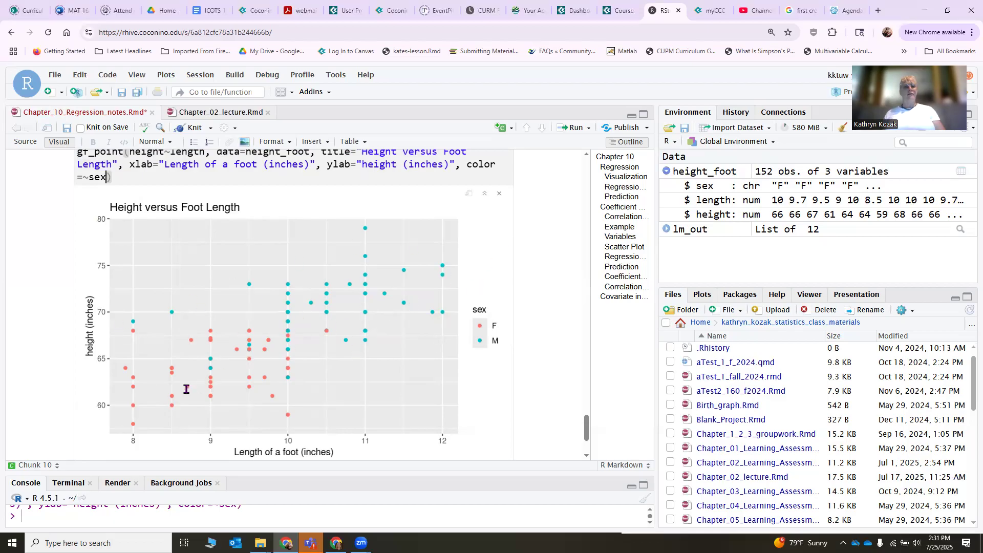
scroll(250, 339, "down", 3)
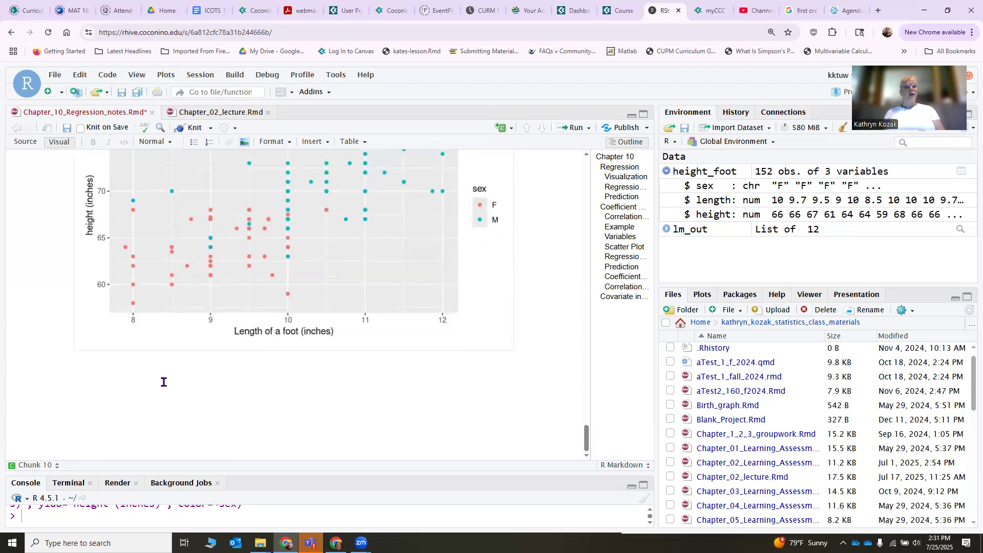
Pipe the gf_point scatter plot in the Covariate in the model chunk into gf_lm() on a new line and run the chunk.
left_click(500, 129)
left_click(499, 129)
scroll(352, 232, "up", 3)
scroll(352, 232, "up", 3)
left_click(157, 266)
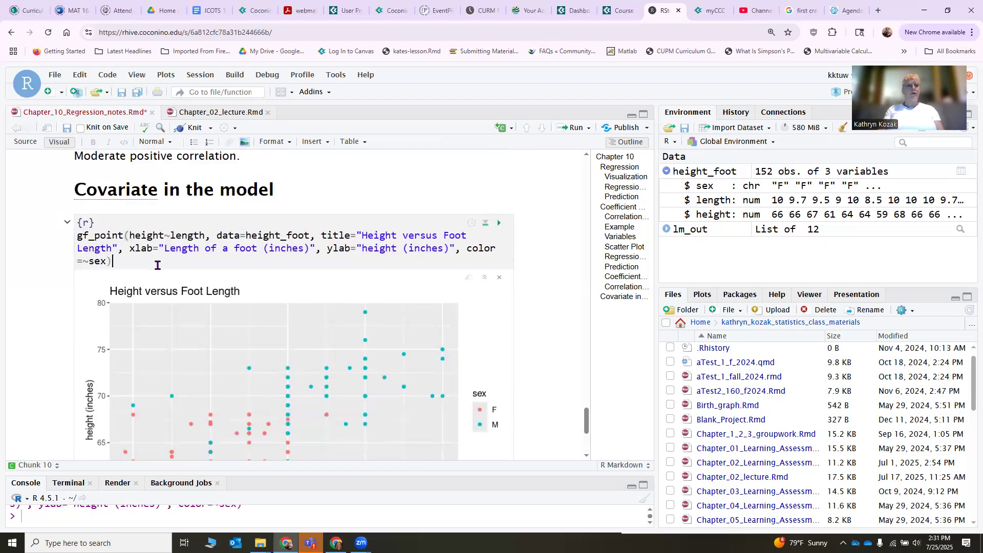
type("|>")
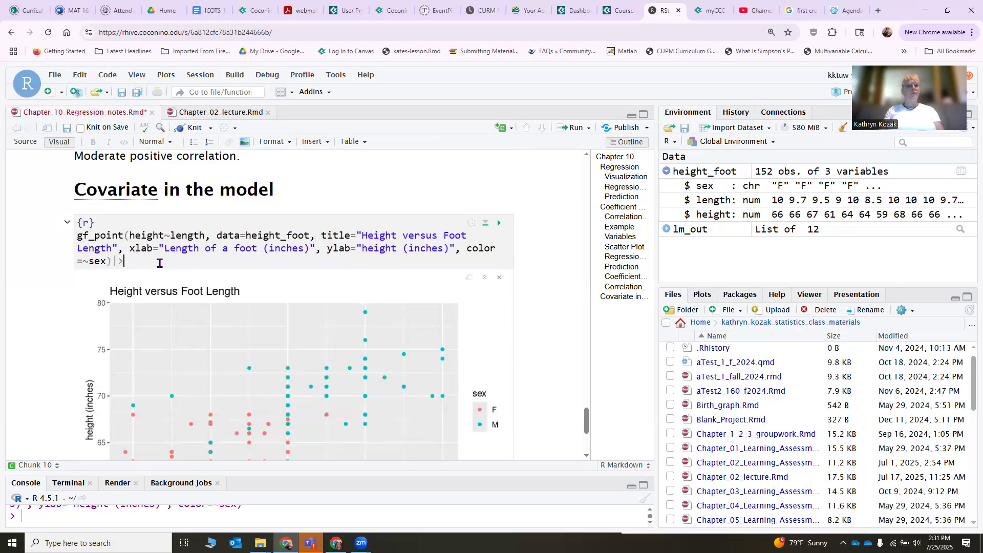
key("Return")
type("gf_")
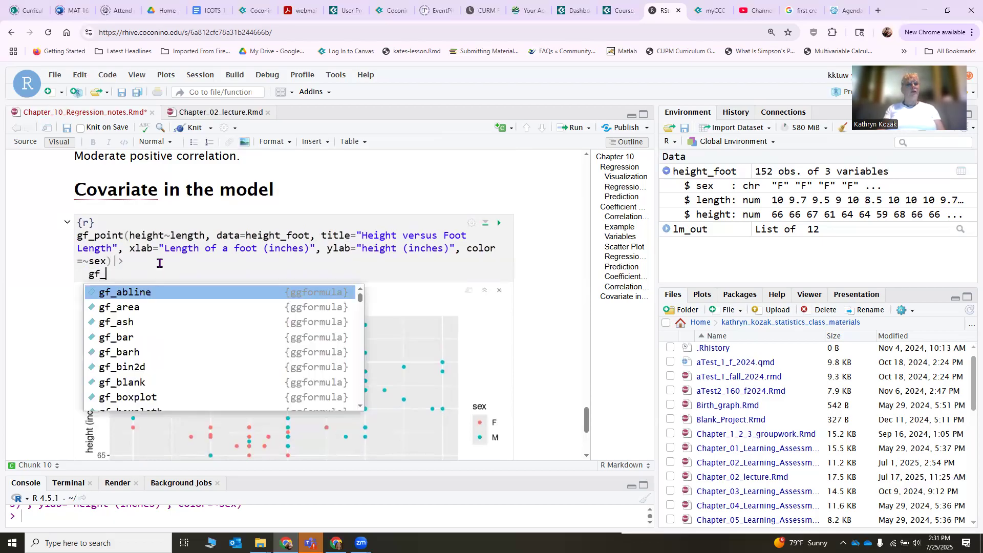
type("lm(")
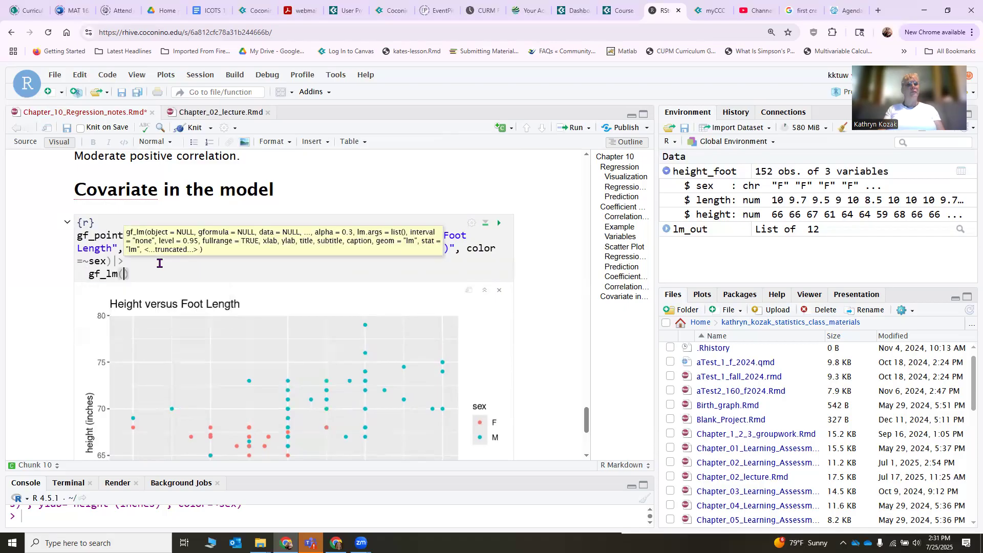
left_click(496, 227)
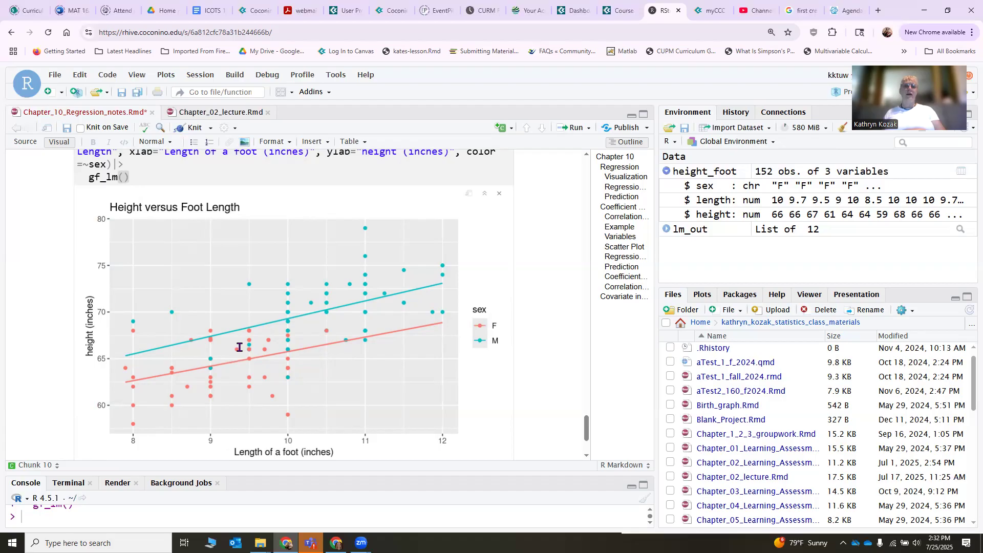
Insert an R code chunk below the scatter plot and start the assignment lm_out1<-lm() in it.
scroll(240, 341, "down", 3)
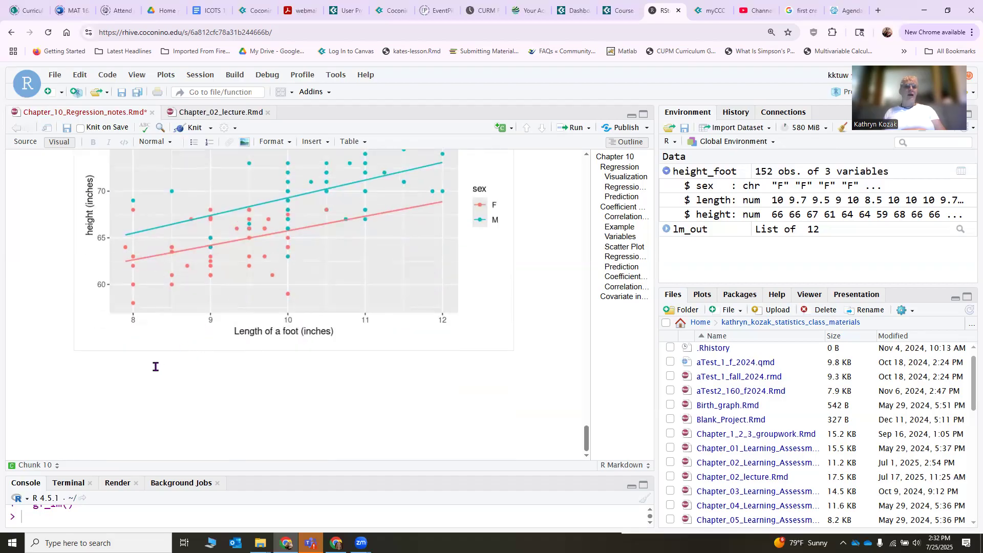
left_click(504, 129)
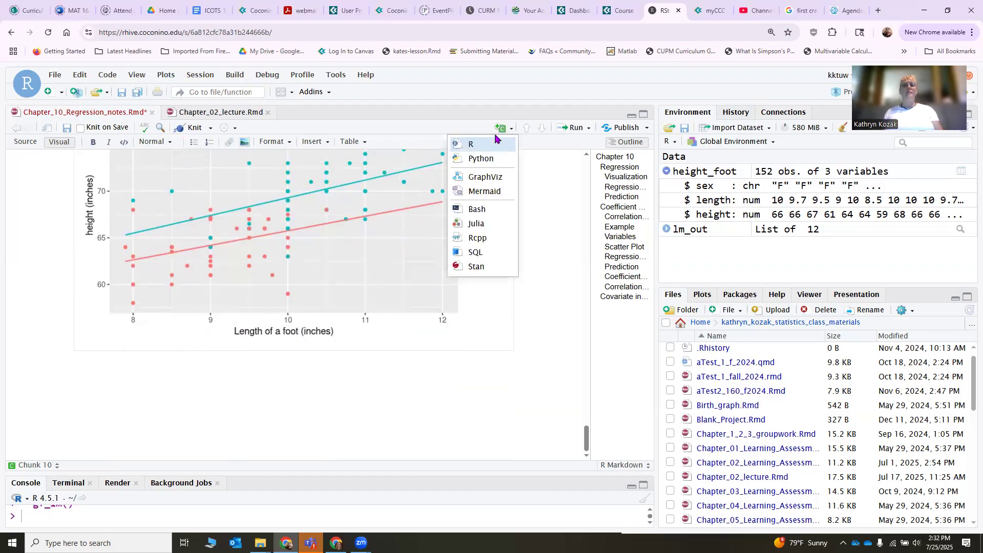
left_click(487, 144)
type("ll")
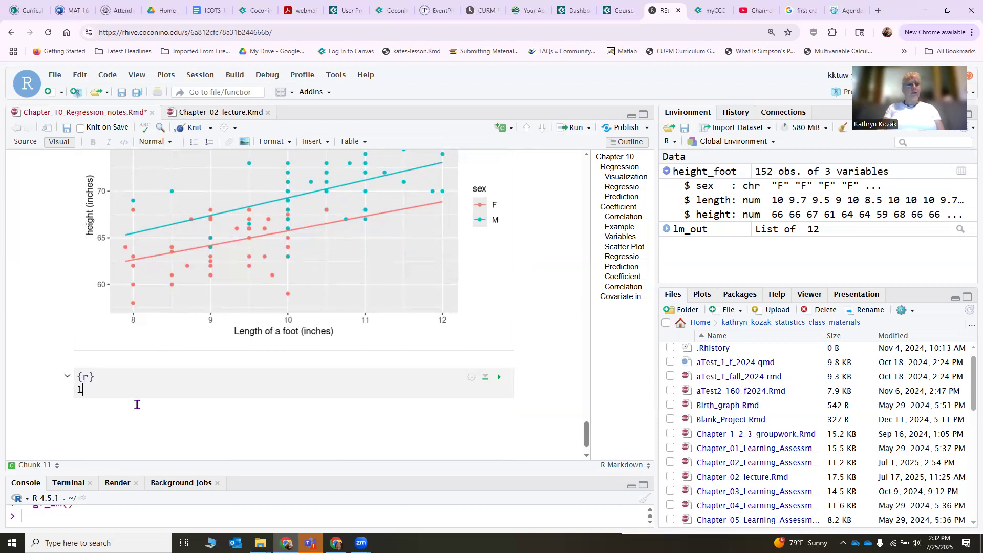
type("_out1")
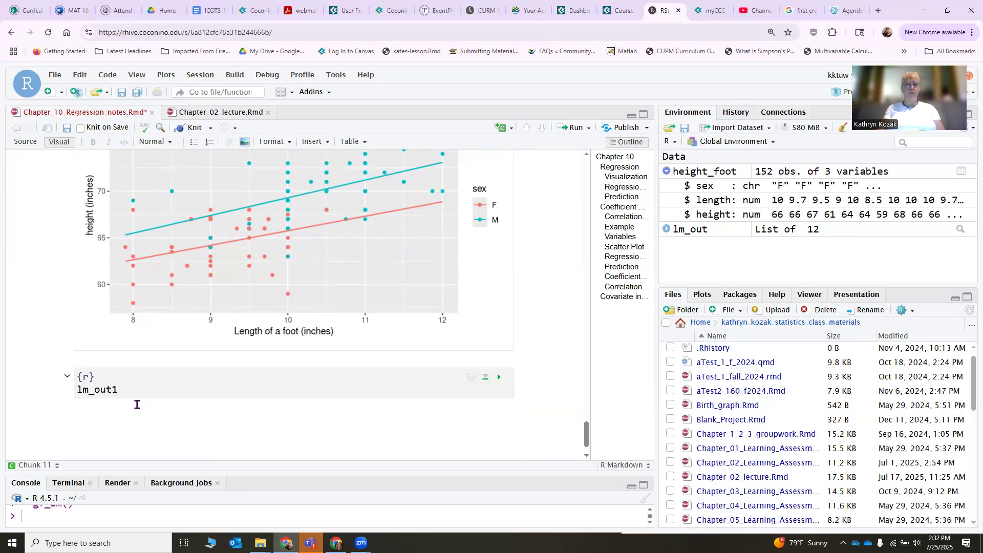
type("<")
key("BackSpace")
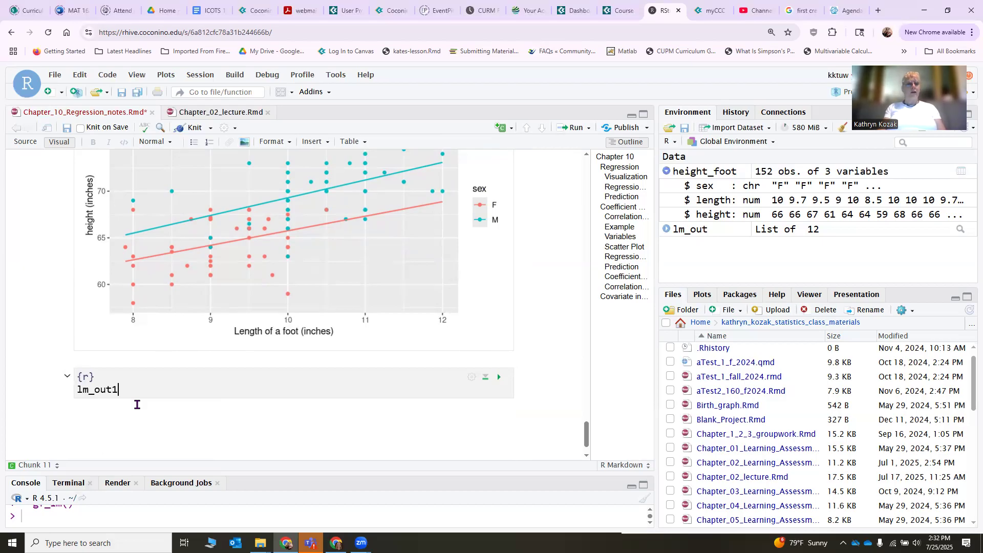
type("<-lm(")
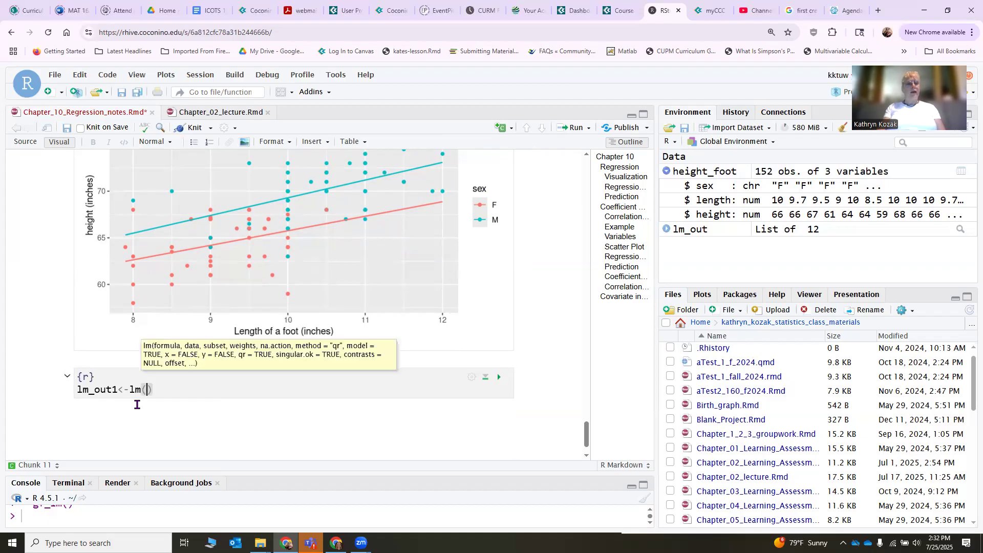
type("leng")
Fill in the lm call with the formula height~length+sex and the argument data=height_foot.
key("BackSpace")
key("BackSpace")
key("BackSpace")
key("BackSpace")
type("height")
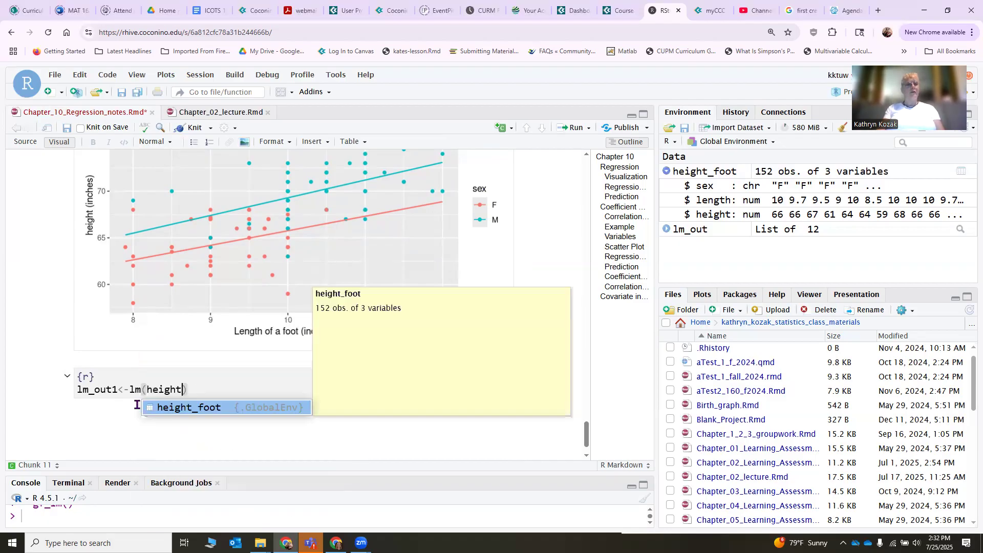
type("~")
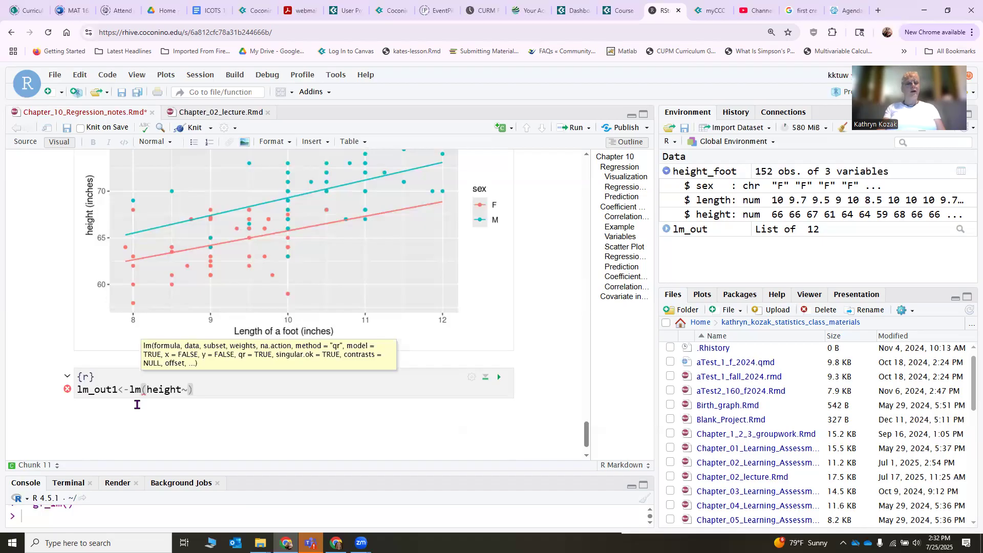
type("leng")
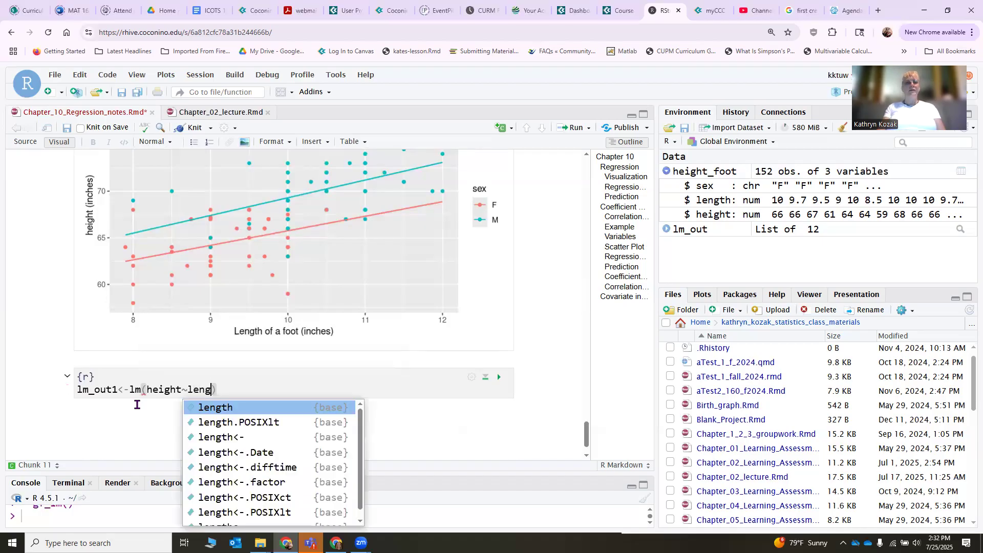
type("th+s")
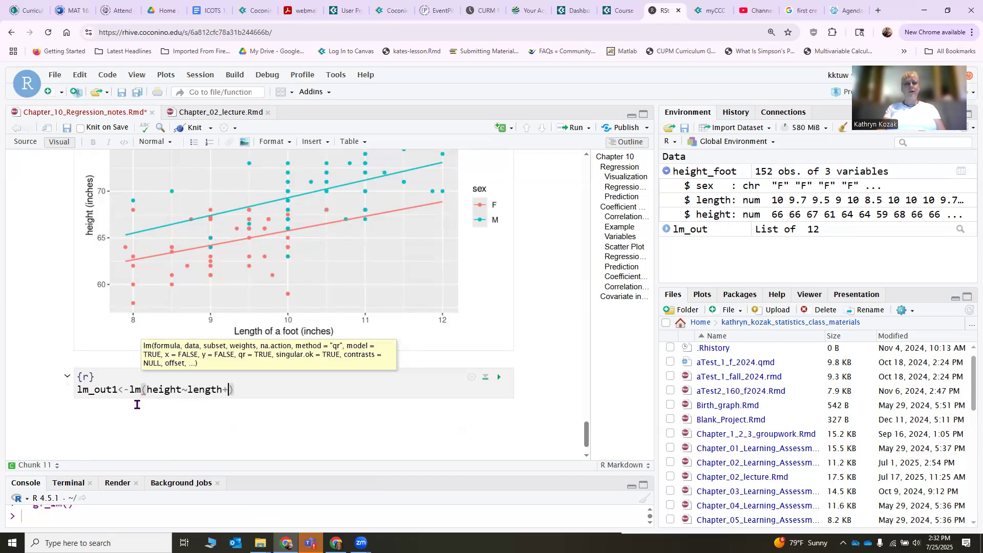
type("ex, ")
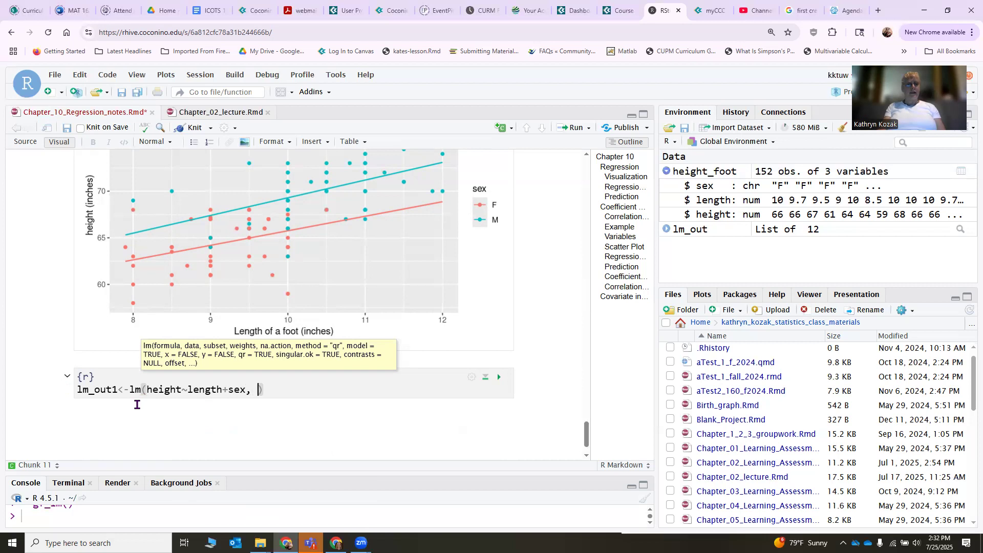
type("data=")
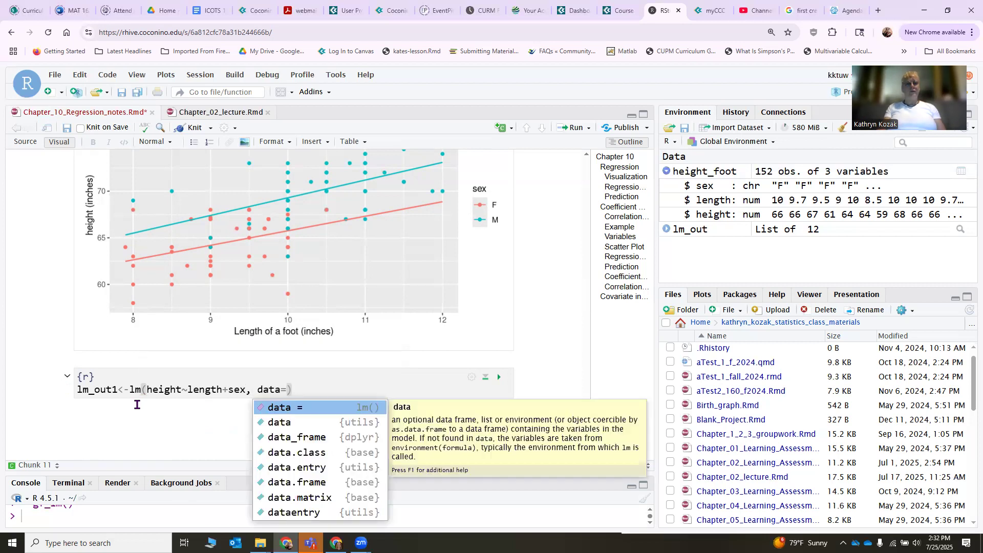
type("height_foot")
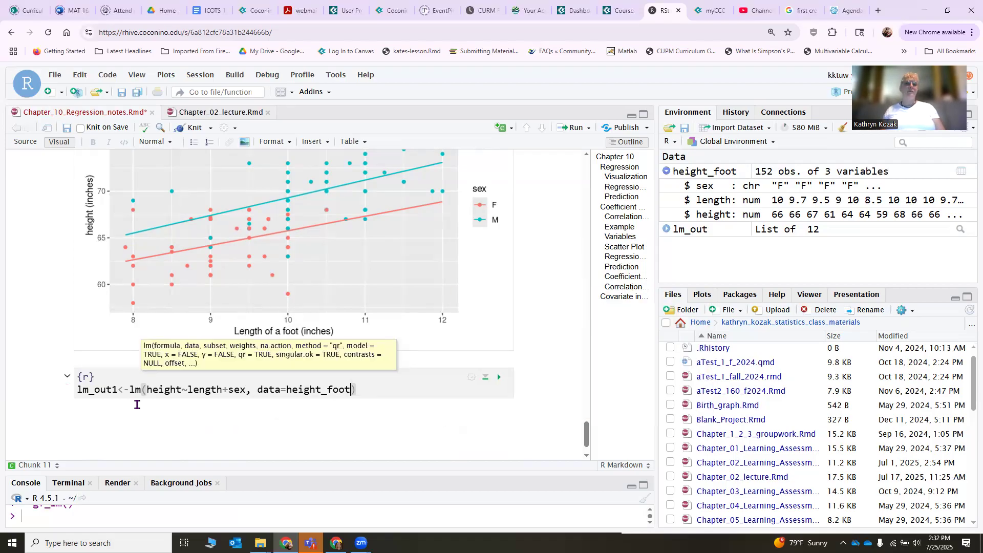
left_click(396, 394)
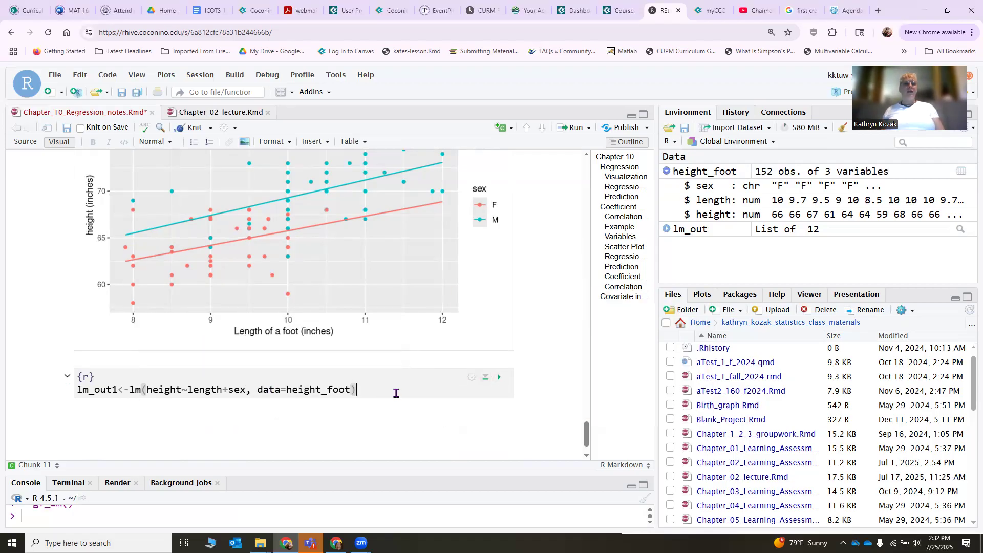
Add lm_out1 on a second line of the chunk to print the model, and run the chunk.
key("Return")
type("lm")
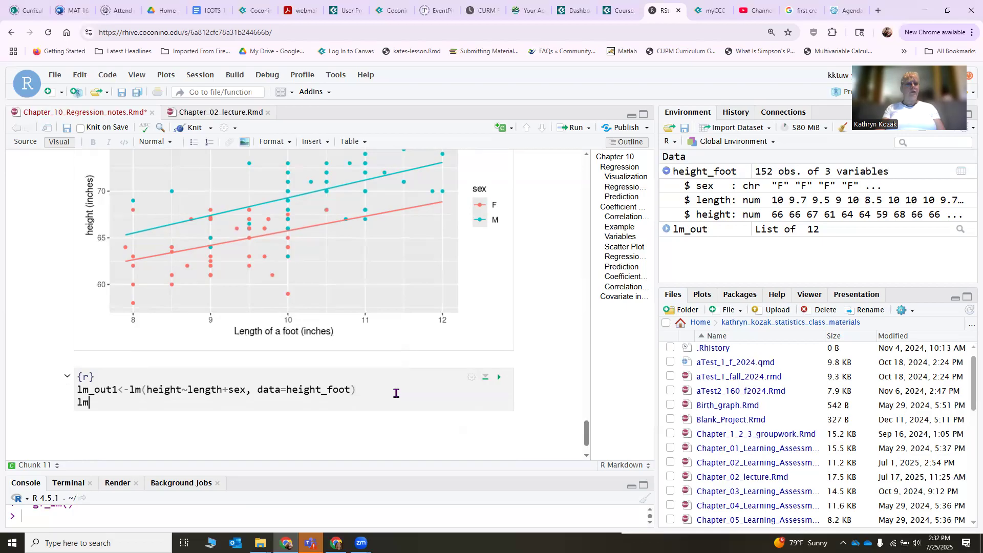
type("_ou")
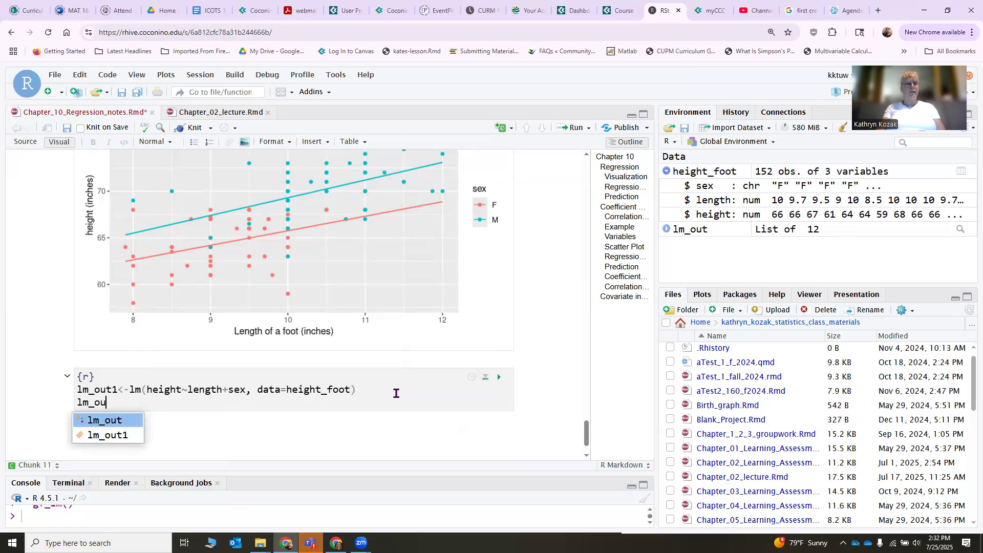
type("t`")
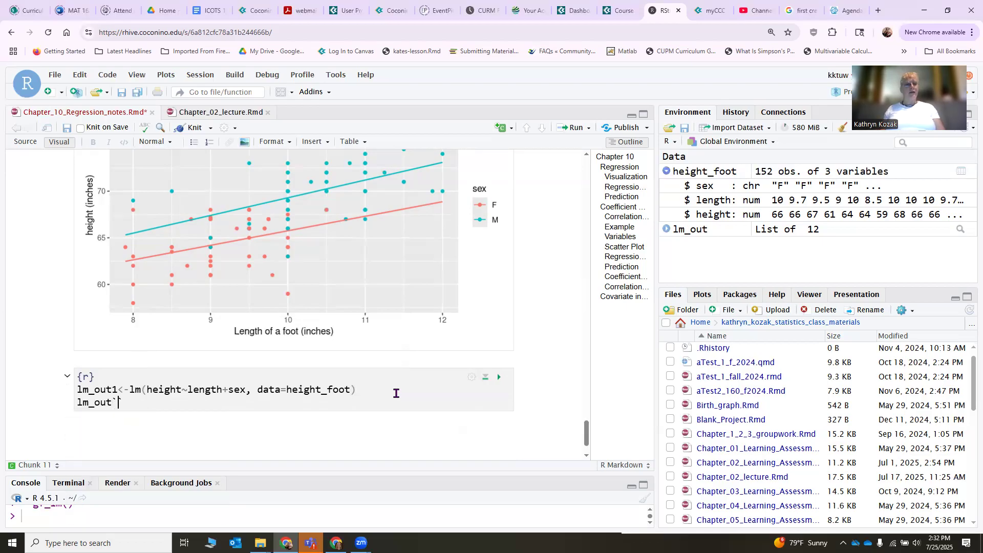
type("1")
left_click(500, 378)
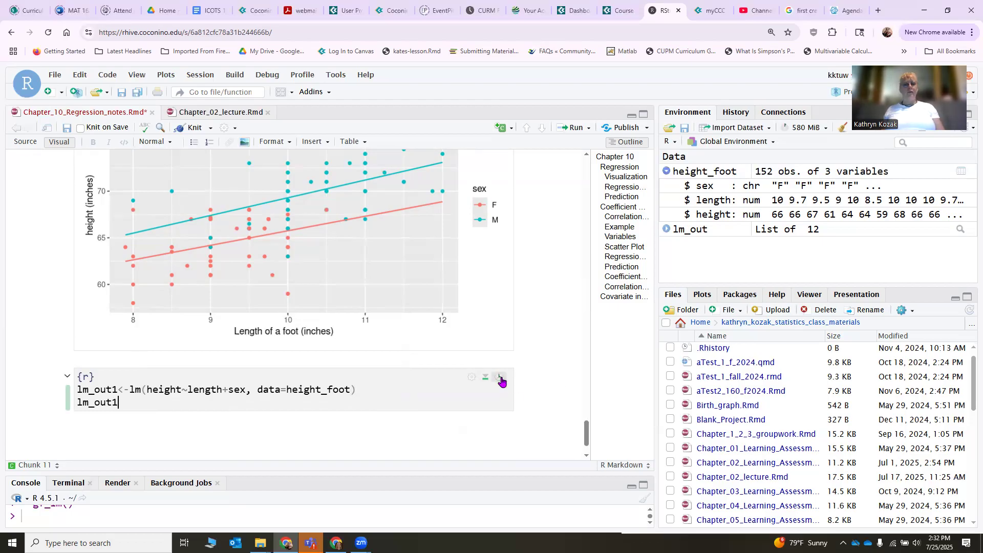
Write the regression equation "height = 48.3+1.76*length + 3.45*sex" as text below the model output.
scroll(265, 377, "down", 2)
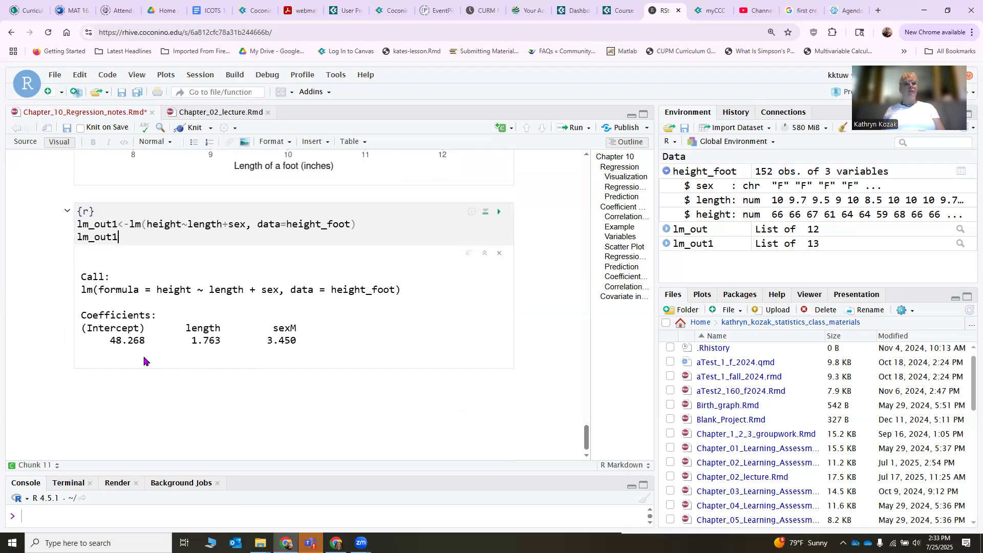
left_click(120, 395)
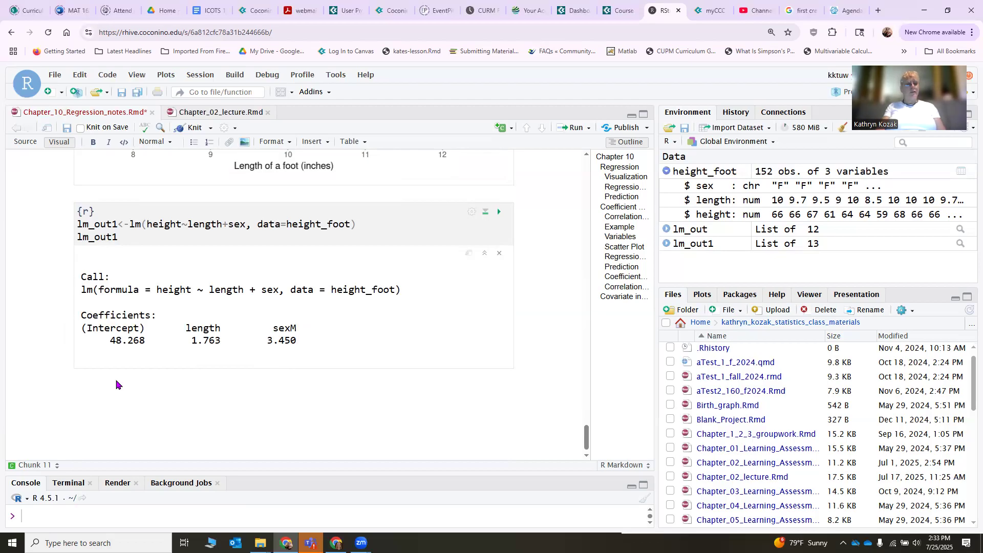
type("height = 48.3+1.7")
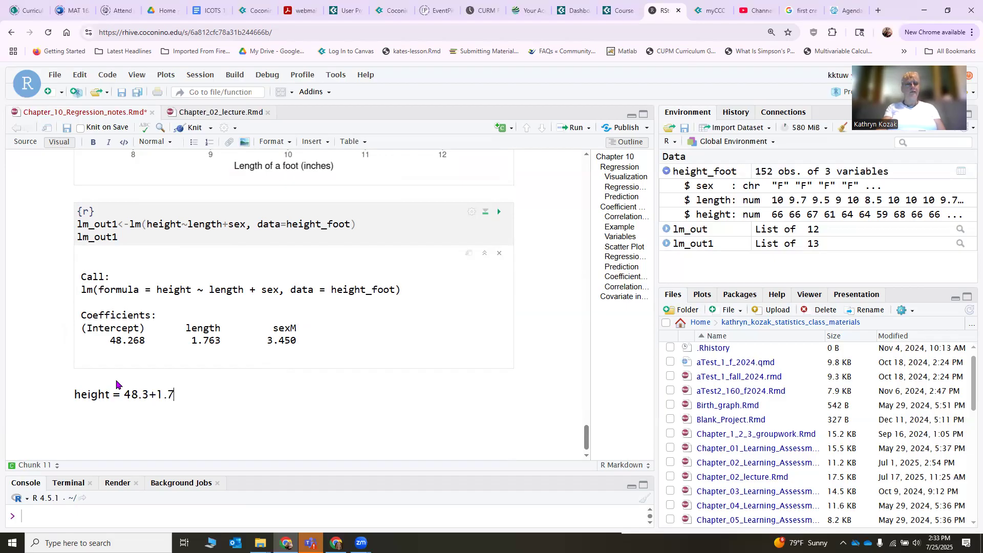
type("6*length + 3.45*sex")
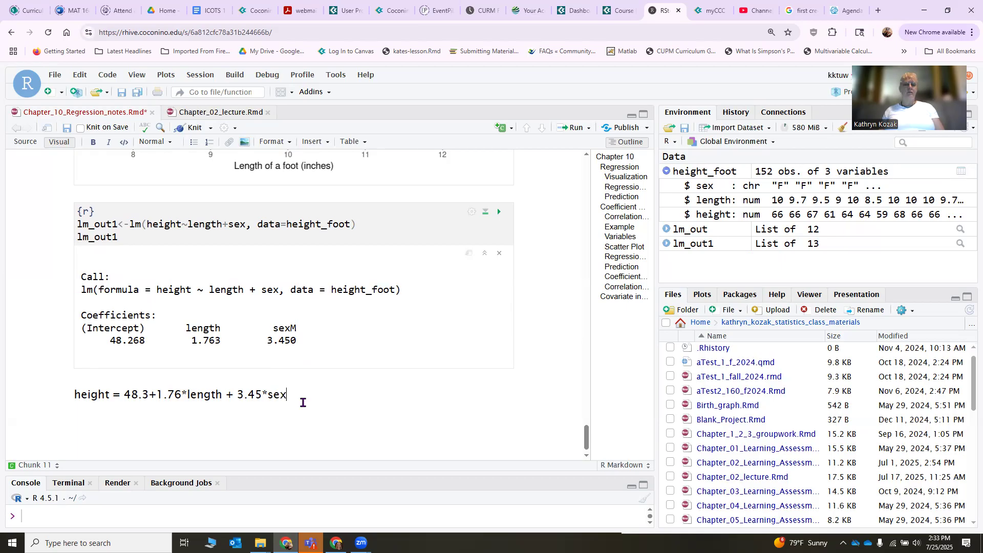
Copy the regression equation with the sex term onto a new line directly below it.
key("Return")
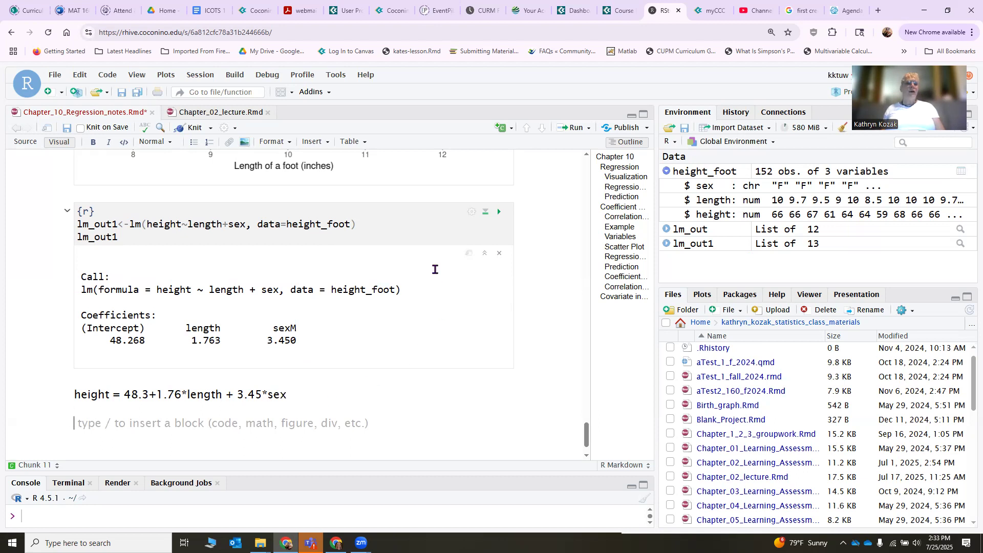
left_click(496, 129)
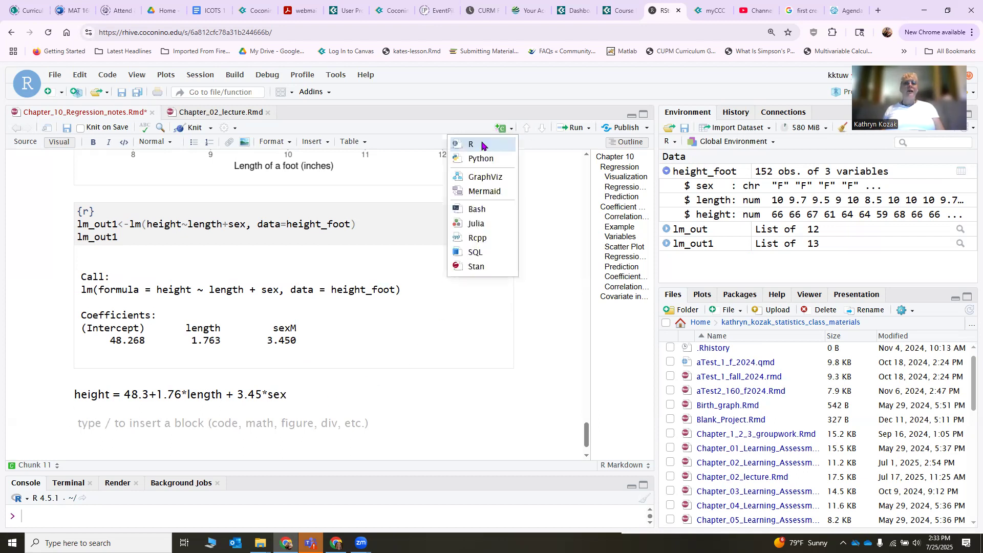
left_click(494, 129)
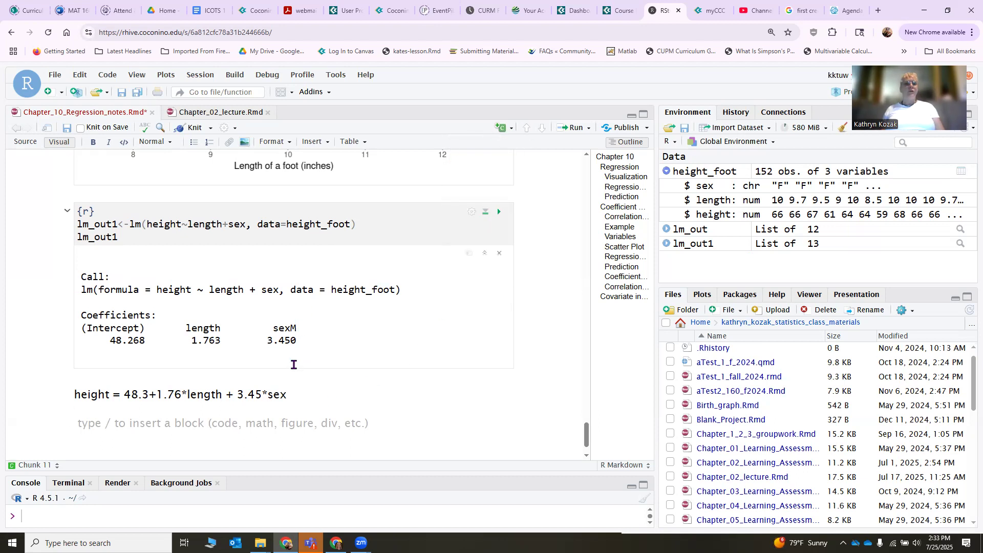
left_click_drag(296, 395, 73, 399)
key("ctrl+c")
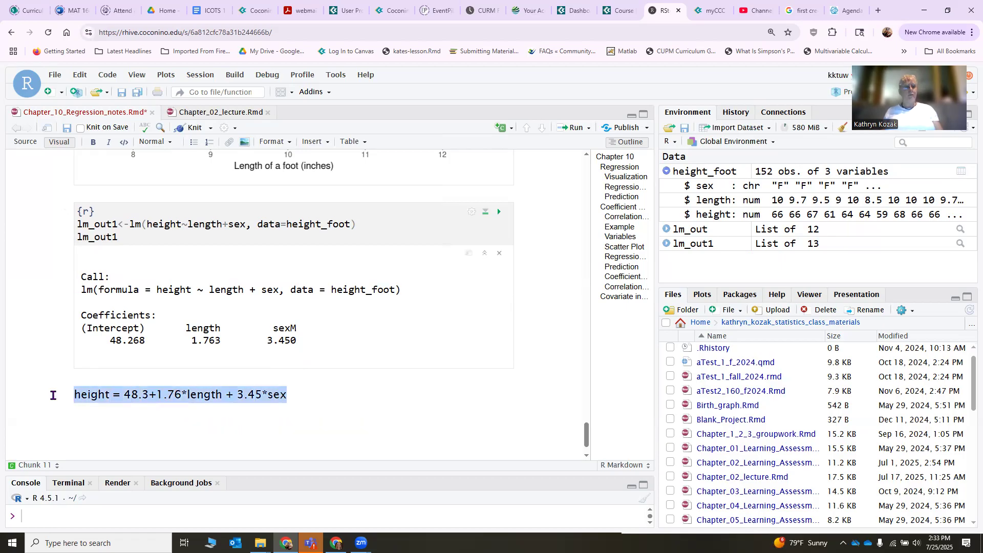
left_click(82, 425)
key("ctrl+v")
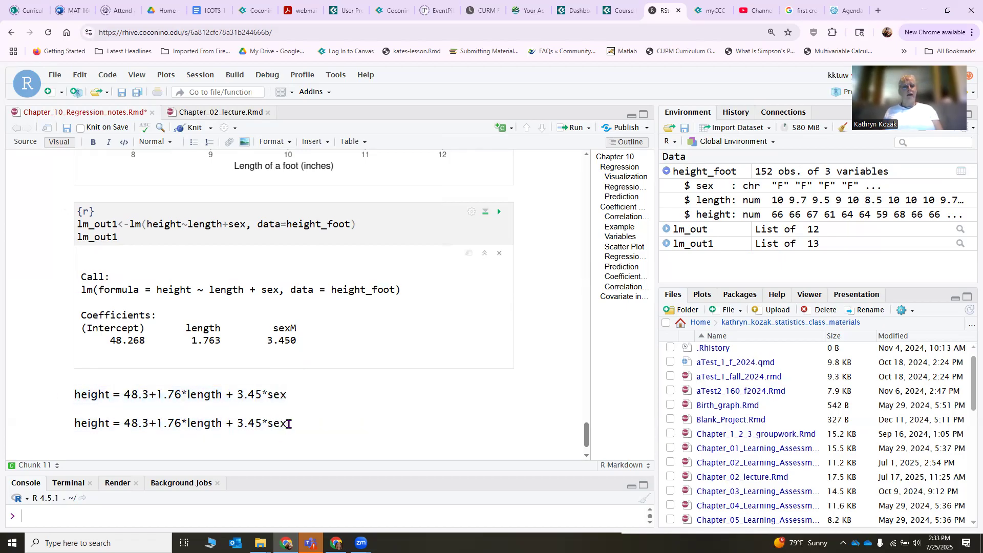
In the copied equation, replace sex with 0 and length with 9.75.
left_click_drag(287, 423, 269, 425)
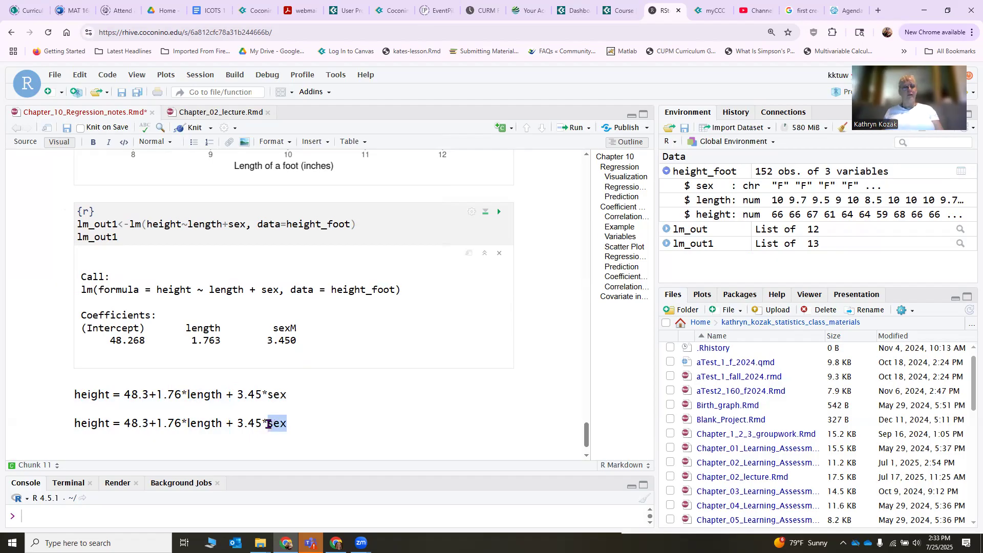
type("0")
left_click_drag(222, 423, 187, 423)
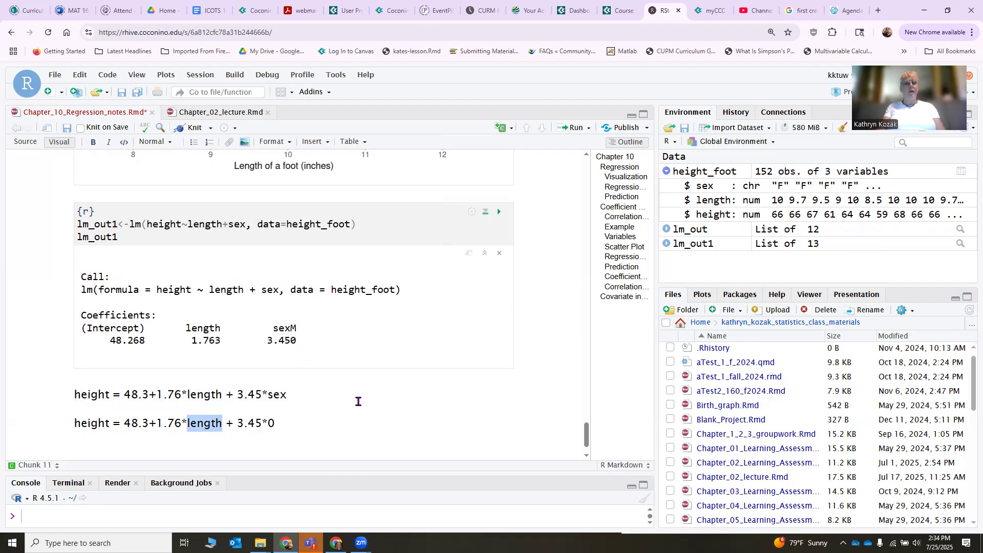
type("1")
type(".75")
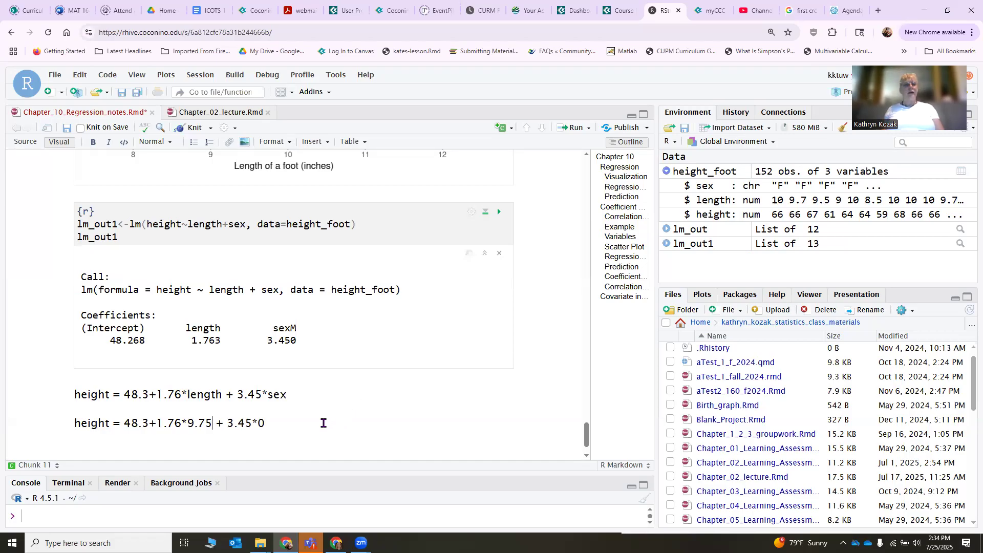
Insert an R chunk below the substituted equation, copy its calculation "48.3+1.76*9.75 + 3.45*0" into it, and run the chunk.
key("Return")
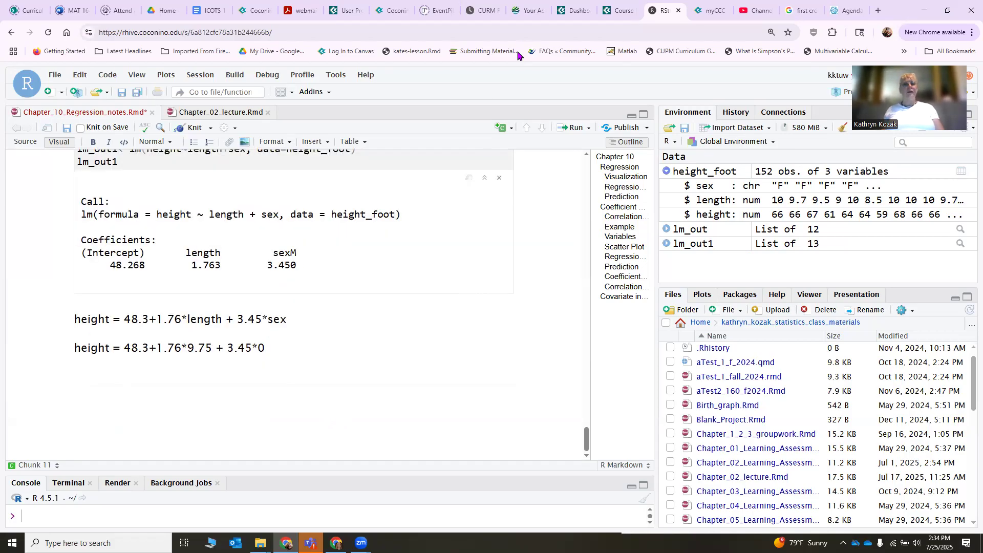
left_click(504, 130)
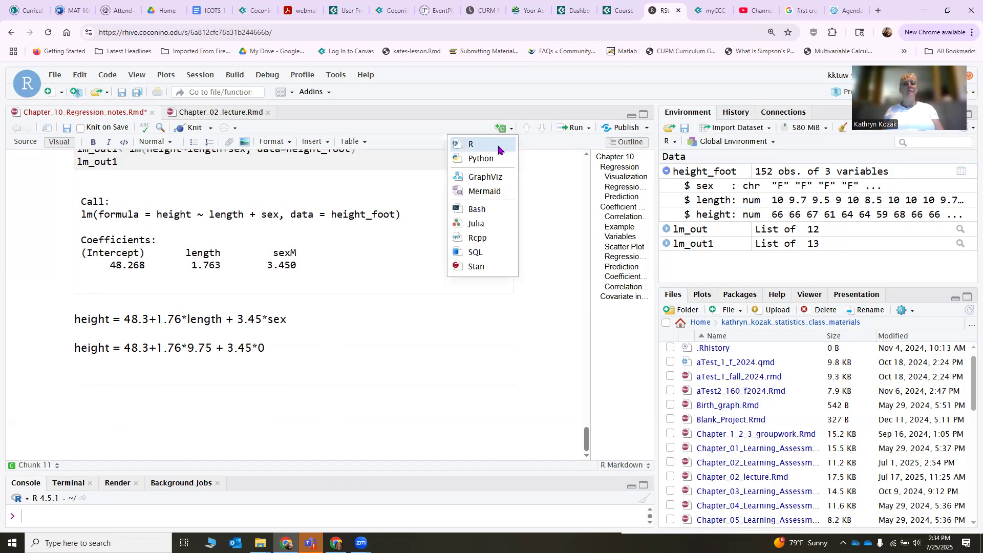
left_click(498, 149)
left_click_drag(124, 349, 262, 350)
key("ctrl+c")
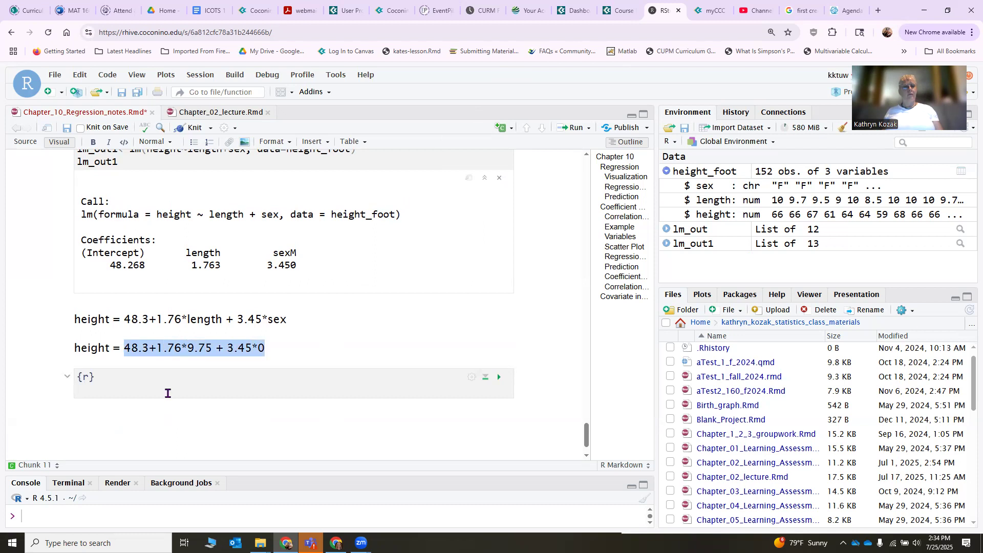
left_click(167, 391)
key("ctrl+v")
left_click(498, 378)
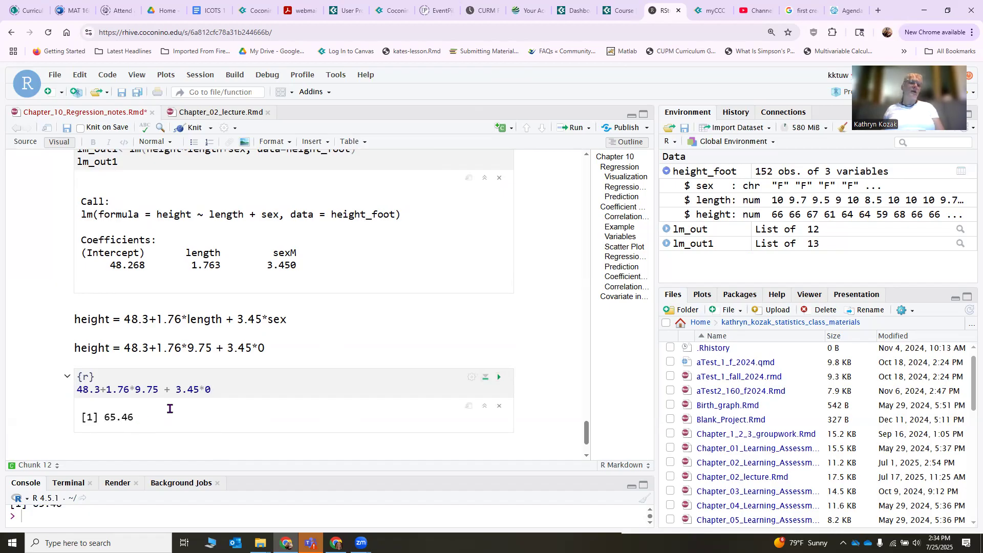
Insert an empty R chunk below the output of the first prediction.
scroll(168, 410, "down", 2)
left_click(156, 384)
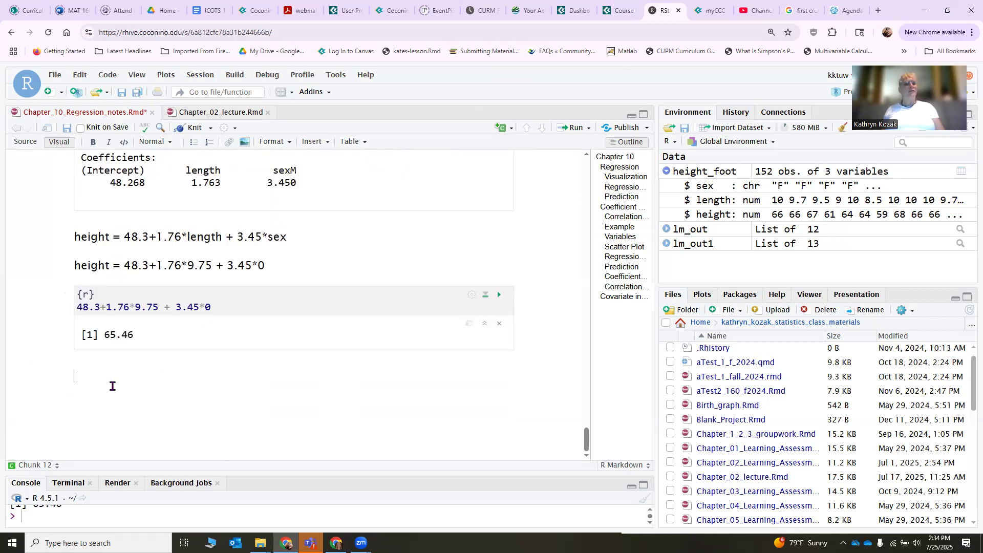
left_click(511, 128)
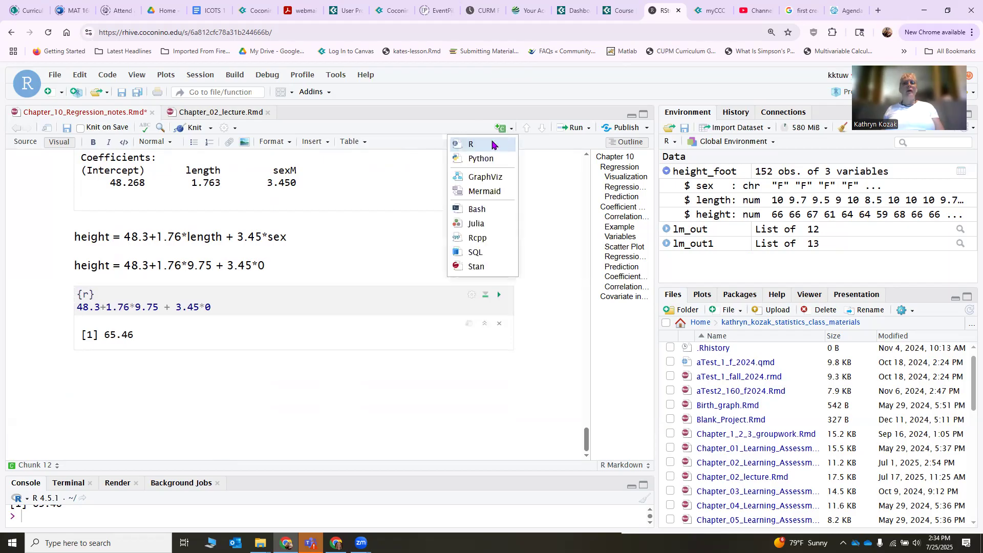
left_click(492, 144)
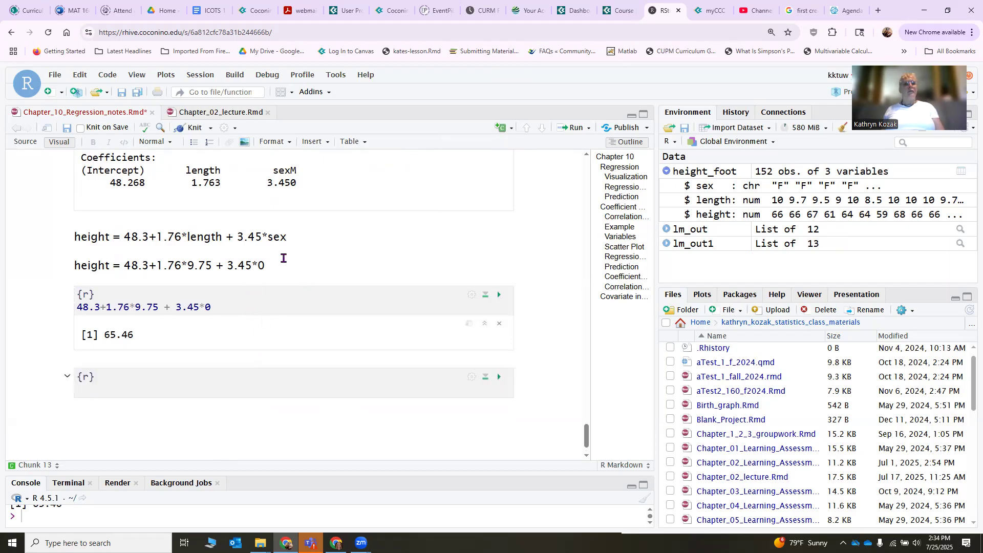
Copy the equation "height = 48.3+1.76*9.75 + 3.45*0" onto a new text line just above the empty chunk.
left_click_drag(271, 266, 59, 271)
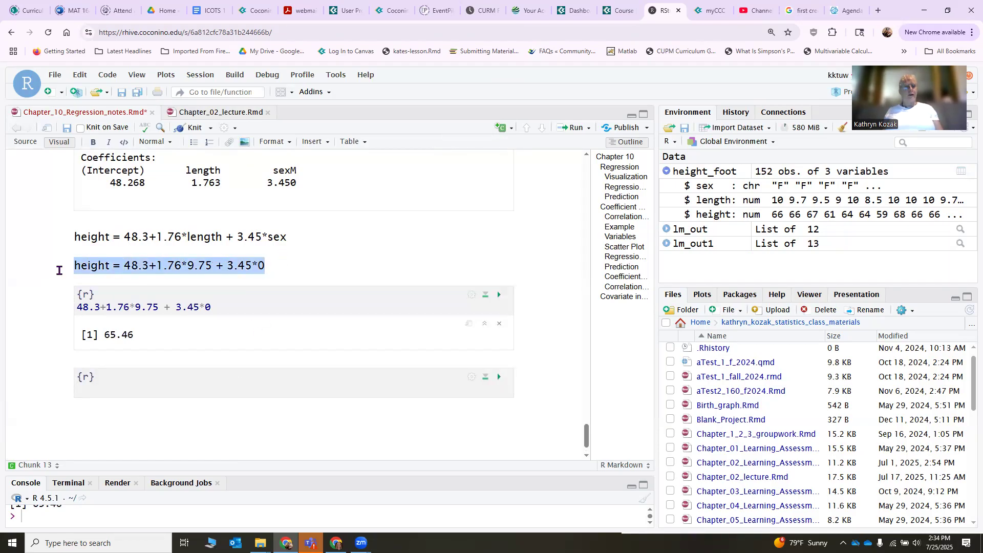
left_click(82, 360)
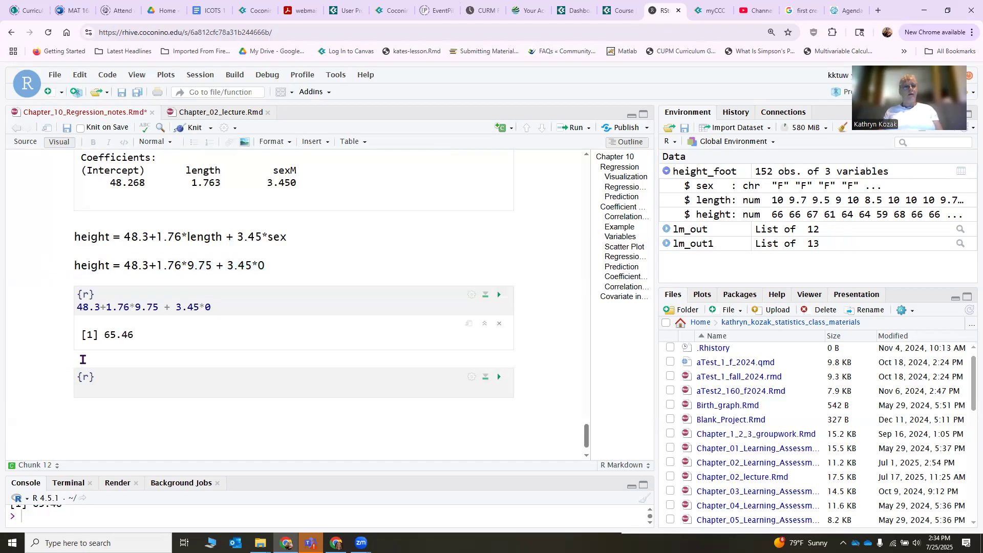
key("Return")
key("ctrl+v")
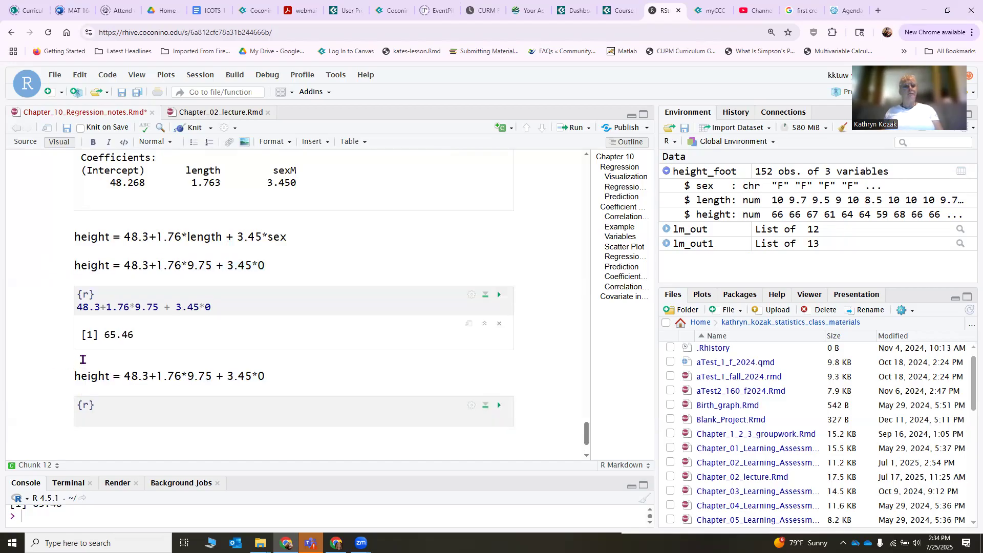
In the copied equation, change the sex value to 1 and the length value to 13.5.
key("Left")
key("Left")
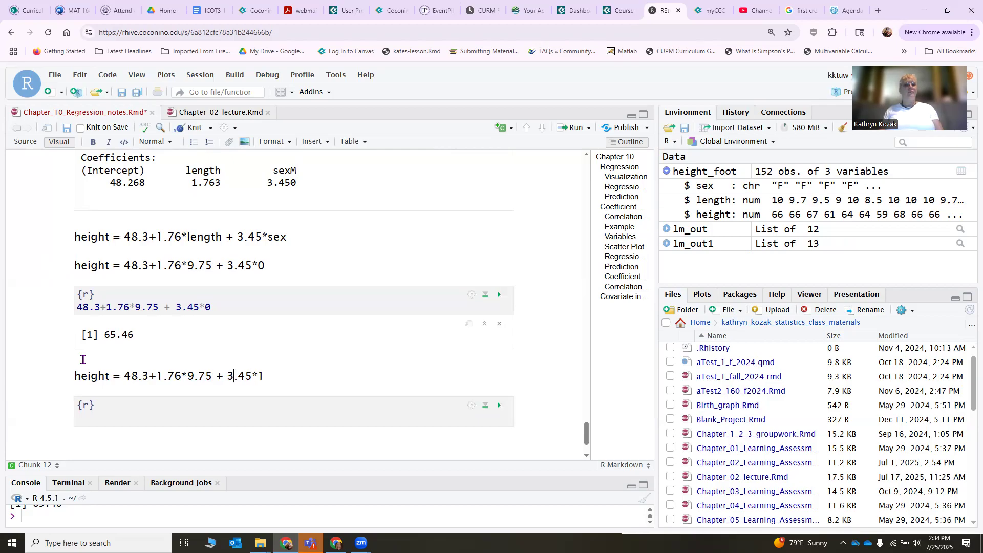
key("BackSpace")
key("BackSpace")
key("BackSpace")
key("BackSpace")
type("13.5")
Copy the calculation "48.3+1.76*13.5 + 3.45*1" from the text line into the empty chunk and run it.
left_click_drag(127, 377, 263, 377)
left_click(174, 415)
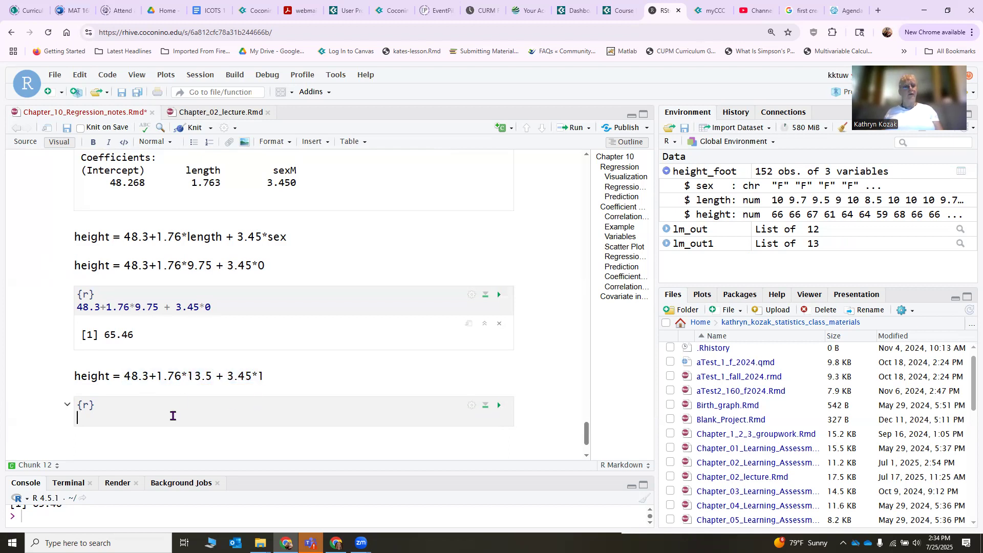
key("ctrl+v")
key("Return")
key("BackSpace")
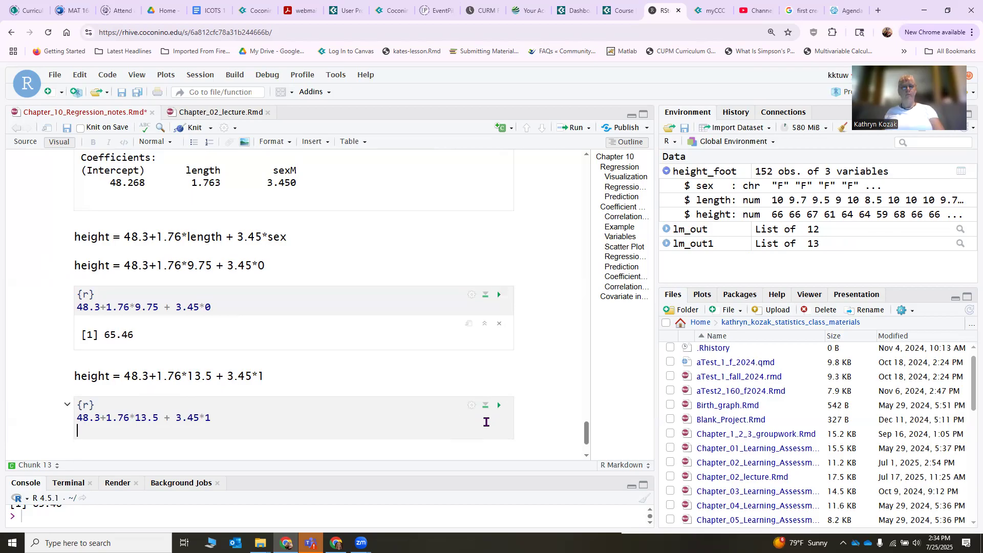
left_click(500, 406)
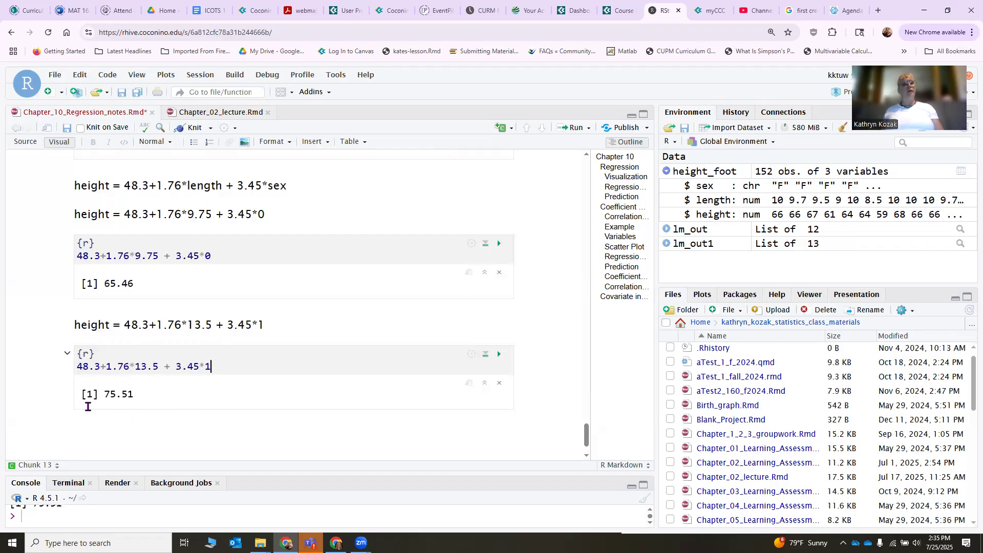
Insert an R chunk below the second prediction, enter rsquared(lm_out1) in it, and run the chunk.
scroll(121, 408, "down", 2)
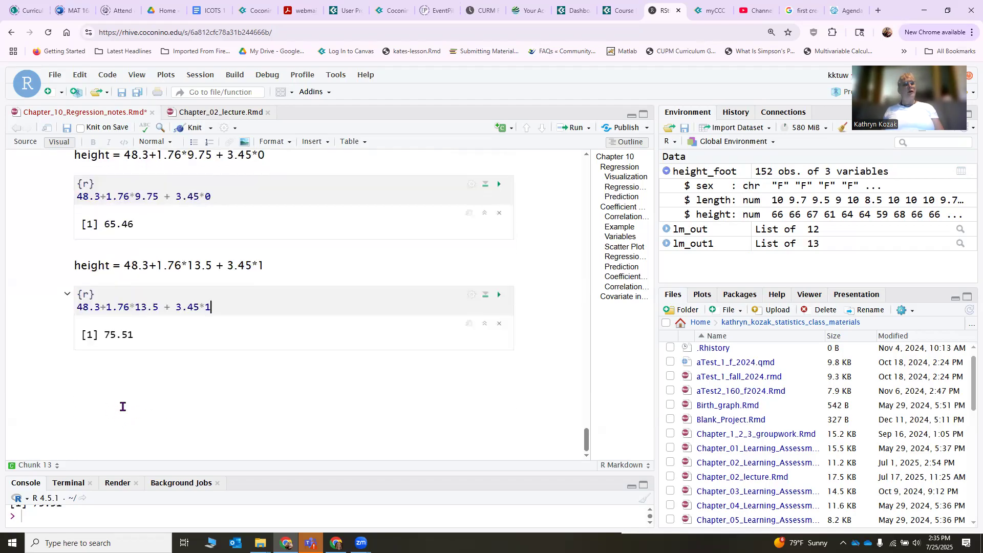
left_click(130, 386)
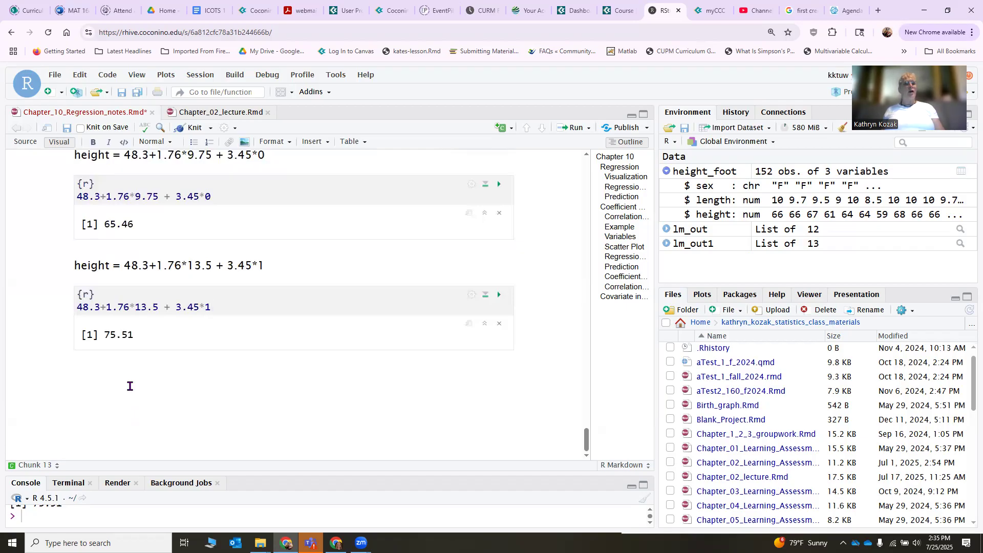
left_click(506, 129)
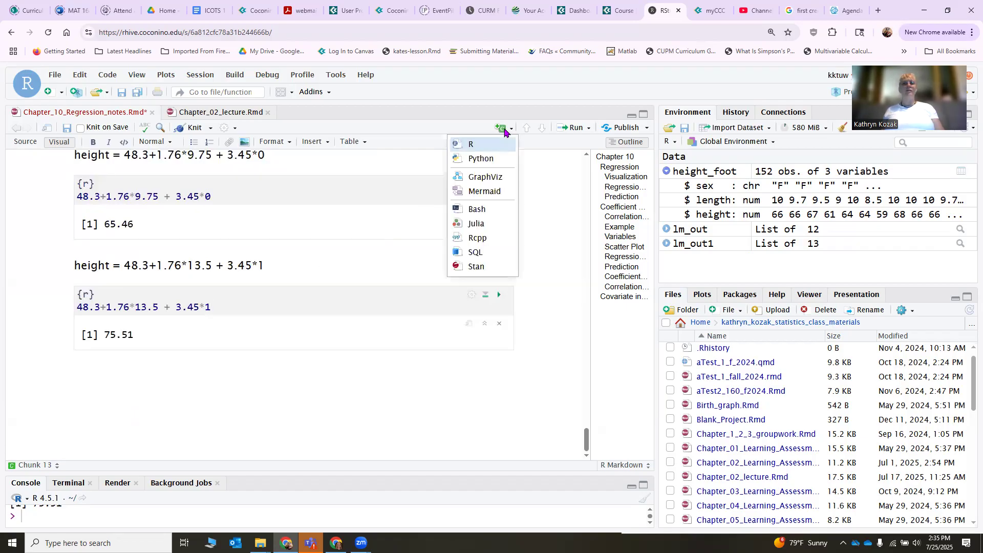
left_click(472, 146)
type("rsq")
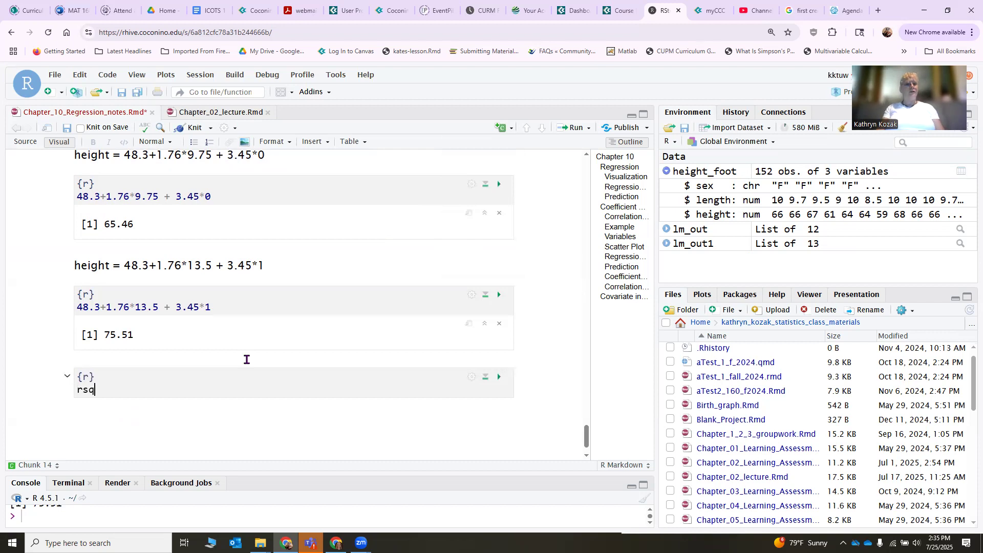
type("uared(lm")
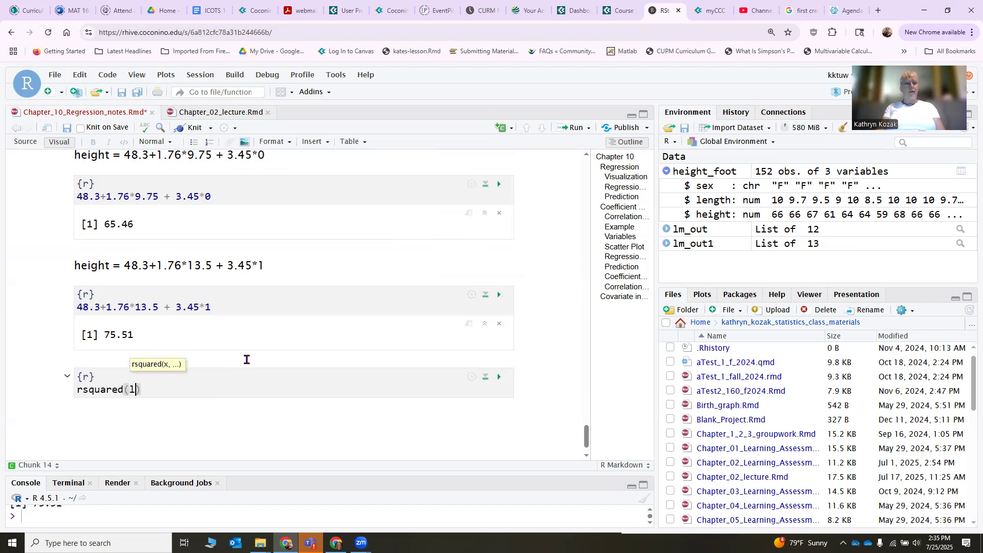
type("_out")
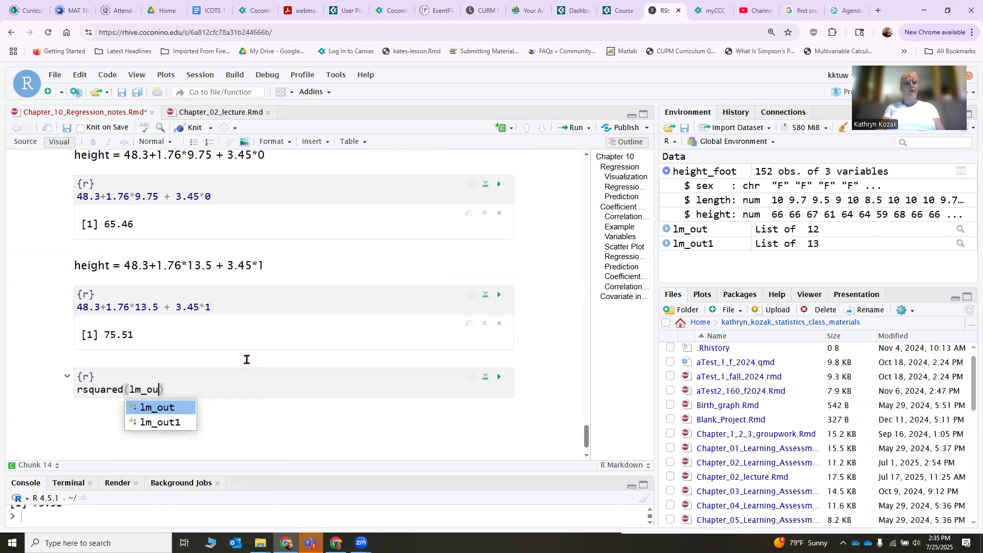
key("Down")
type("`")
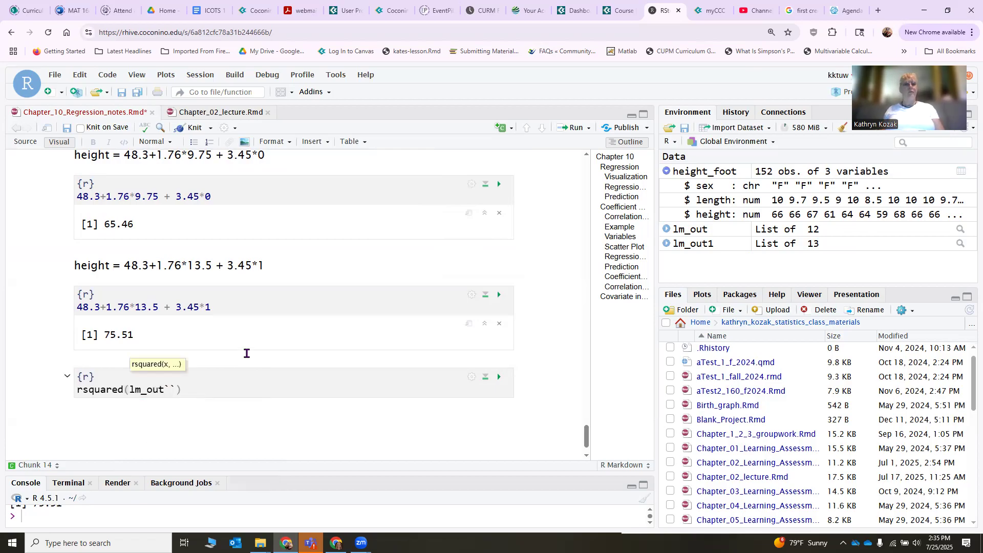
key("BackSpace")
type("2")
key("BackSpace")
type("1")
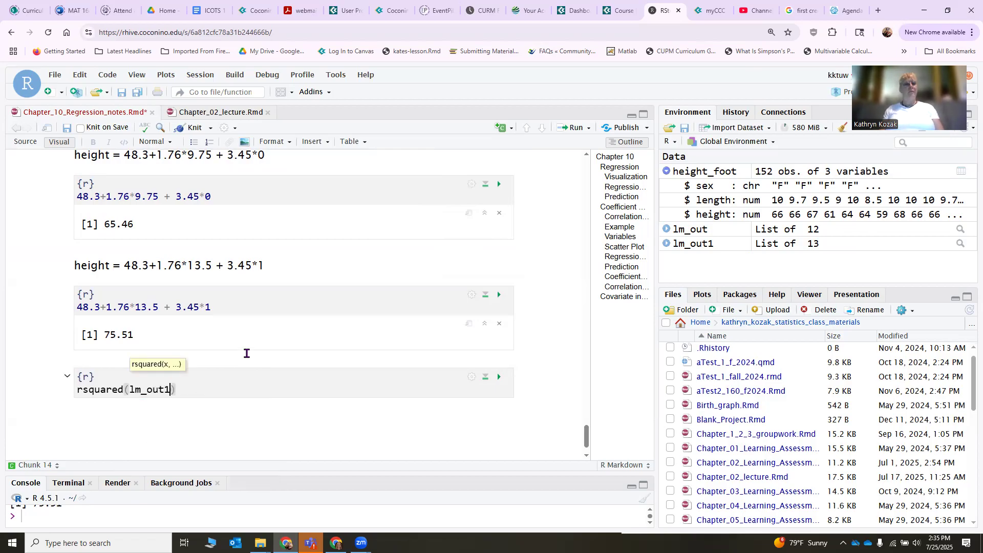
left_click(500, 379)
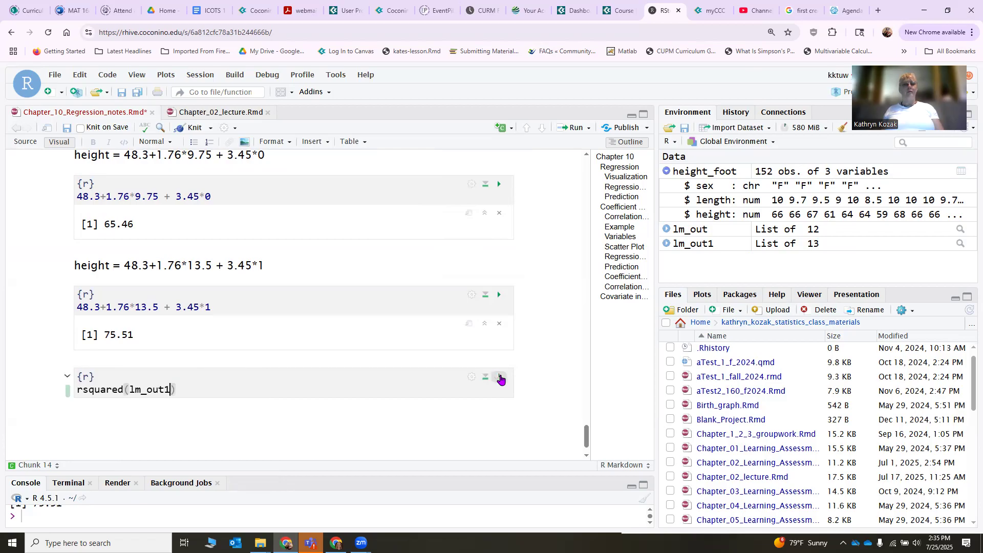
Write "60% of the variability in height is explained by this model" as text below the R-squared output.
scroll(351, 406, "down", 1)
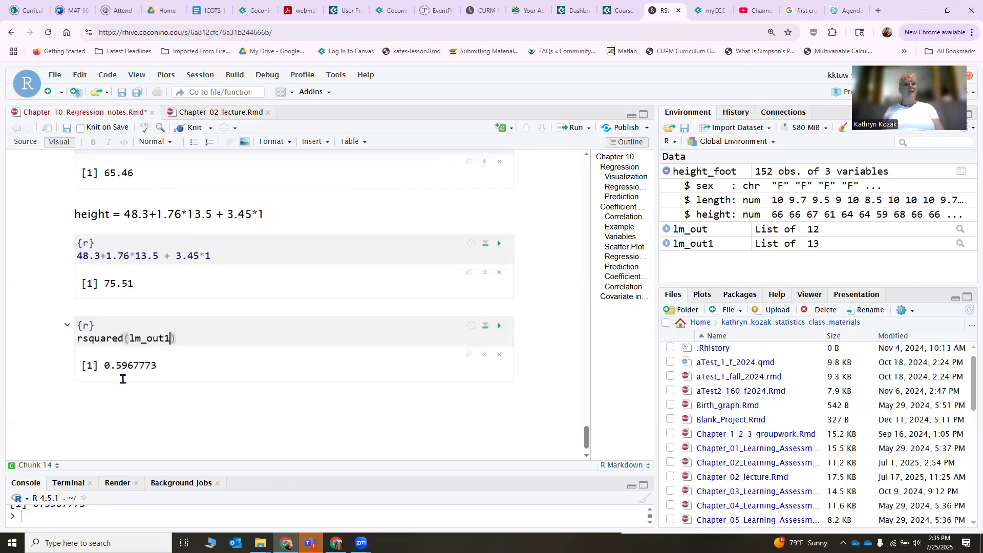
left_click(107, 401)
type("60")
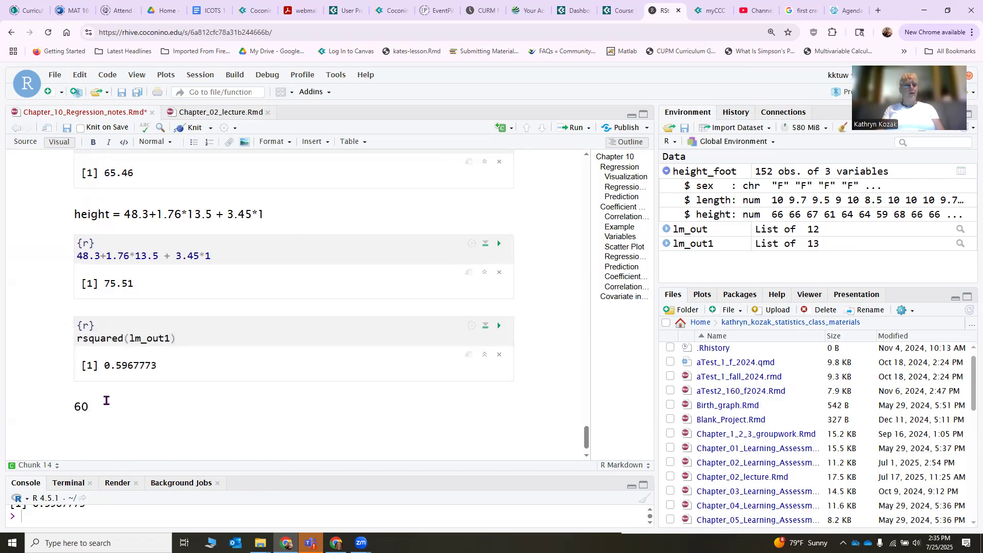
type("% of the ")
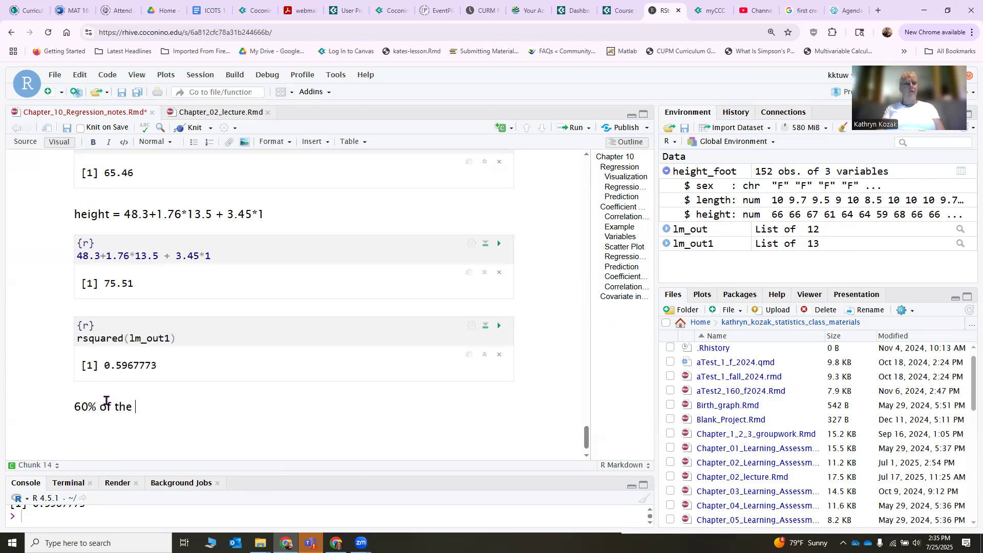
type("variability in height ")
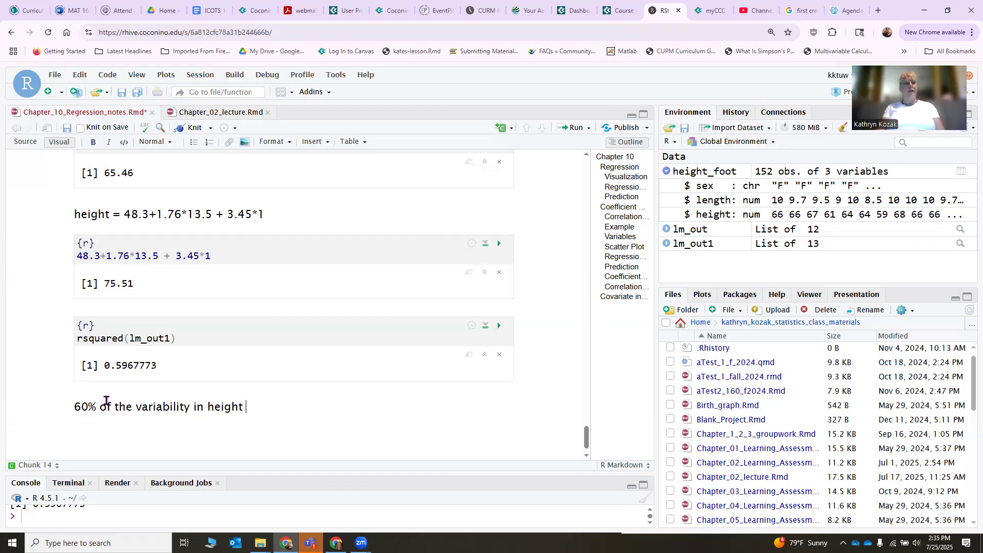
type("is explained by ")
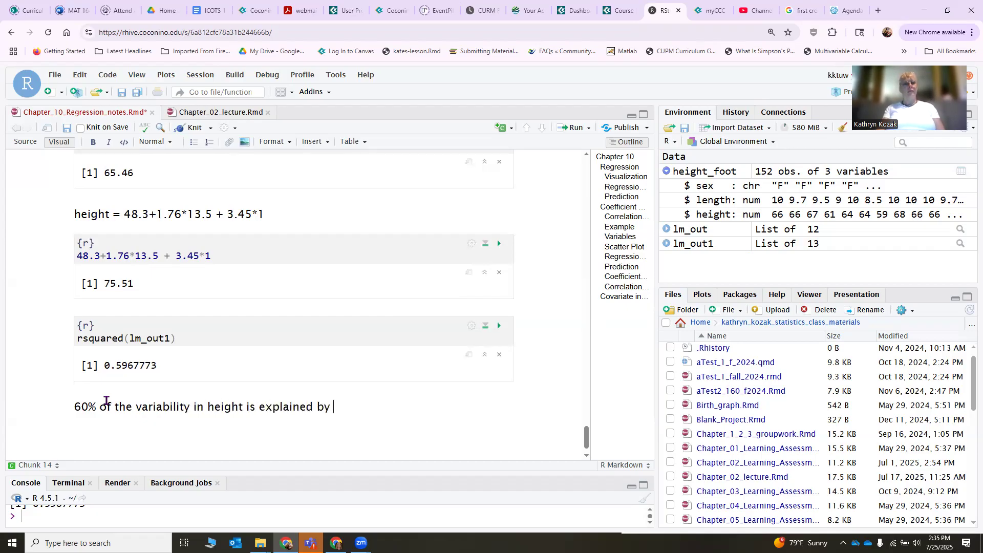
type("this model")
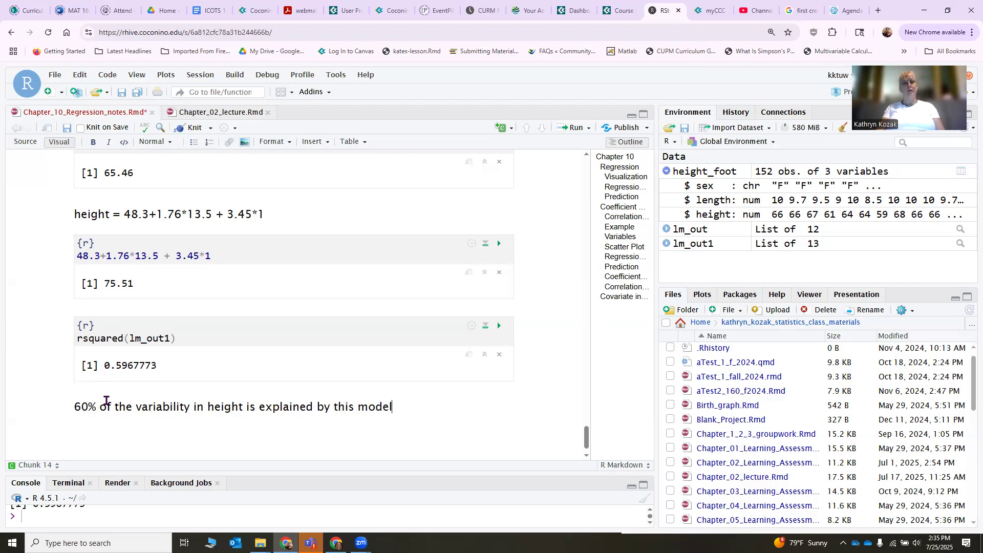